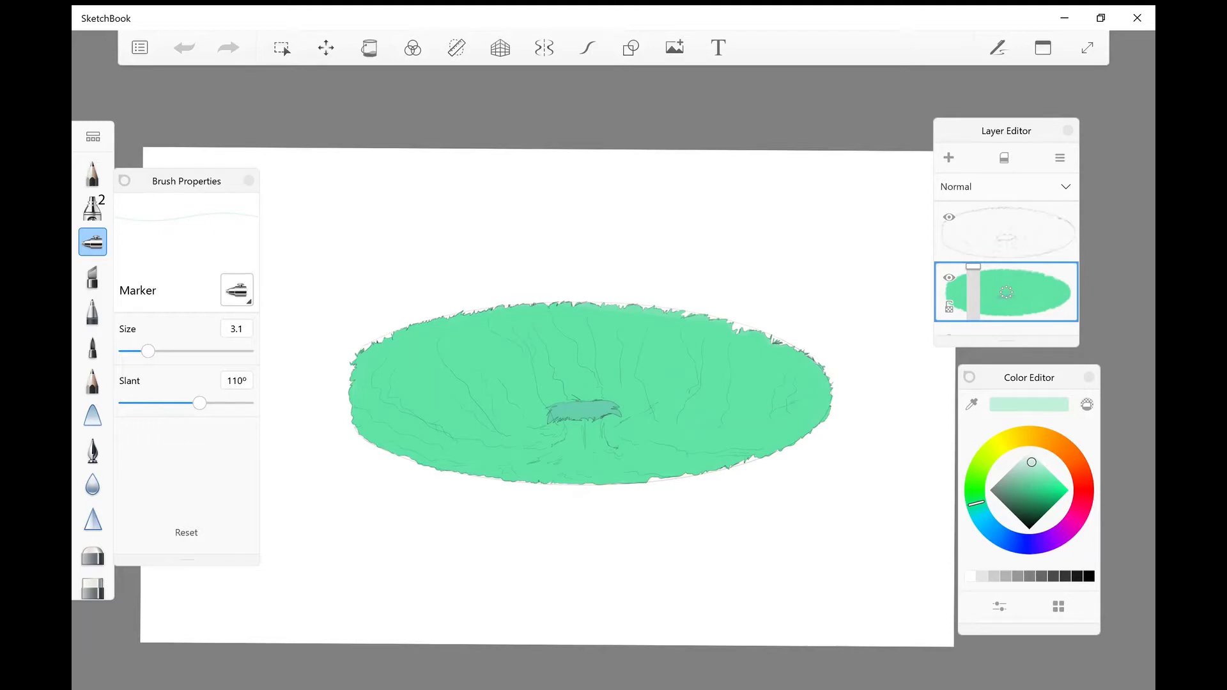
Switch to the Airbrush and lighten the mint green colour to almost white.
{"action": "left_click", "coordinate": [92, 208]}
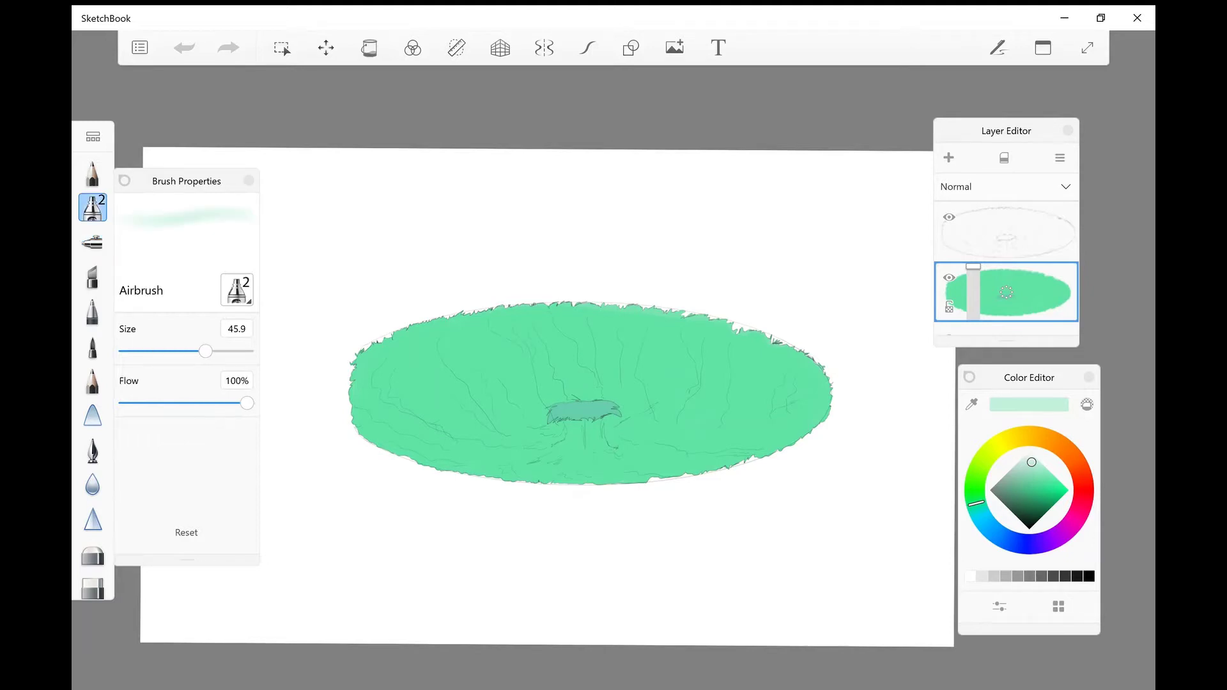
{"action": "left_click_drag", "start_coordinate": [1031, 462], "coordinate": [1031, 453]}
{"action": "mouse_move", "coordinate": [561, 337]}
{"action": "left_mouse_down"}
{"action": "mouse_move", "coordinate": [541, 341]}
{"action": "mouse_move", "coordinate": [572, 327]}
{"action": "mouse_move", "coordinate": [389, 352]}
{"action": "mouse_move", "coordinate": [452, 324]}
{"action": "mouse_move", "coordinate": [415, 329]}
{"action": "mouse_move", "coordinate": [370, 355]}
{"action": "mouse_move", "coordinate": [372, 377]}
{"action": "mouse_move", "coordinate": [357, 380]}
{"action": "mouse_move", "coordinate": [366, 353]}
{"action": "left_mouse_up"}
{"action": "mouse_move", "coordinate": [452, 320]}
{"action": "left_mouse_down"}
{"action": "mouse_move", "coordinate": [642, 320]}
{"action": "mouse_move", "coordinate": [703, 333]}
{"action": "mouse_move", "coordinate": [723, 355]}
{"action": "mouse_move", "coordinate": [536, 346]}
{"action": "mouse_move", "coordinate": [409, 364]}
{"action": "mouse_move", "coordinate": [380, 387]}
{"action": "mouse_move", "coordinate": [441, 441]}
{"action": "left_mouse_up"}
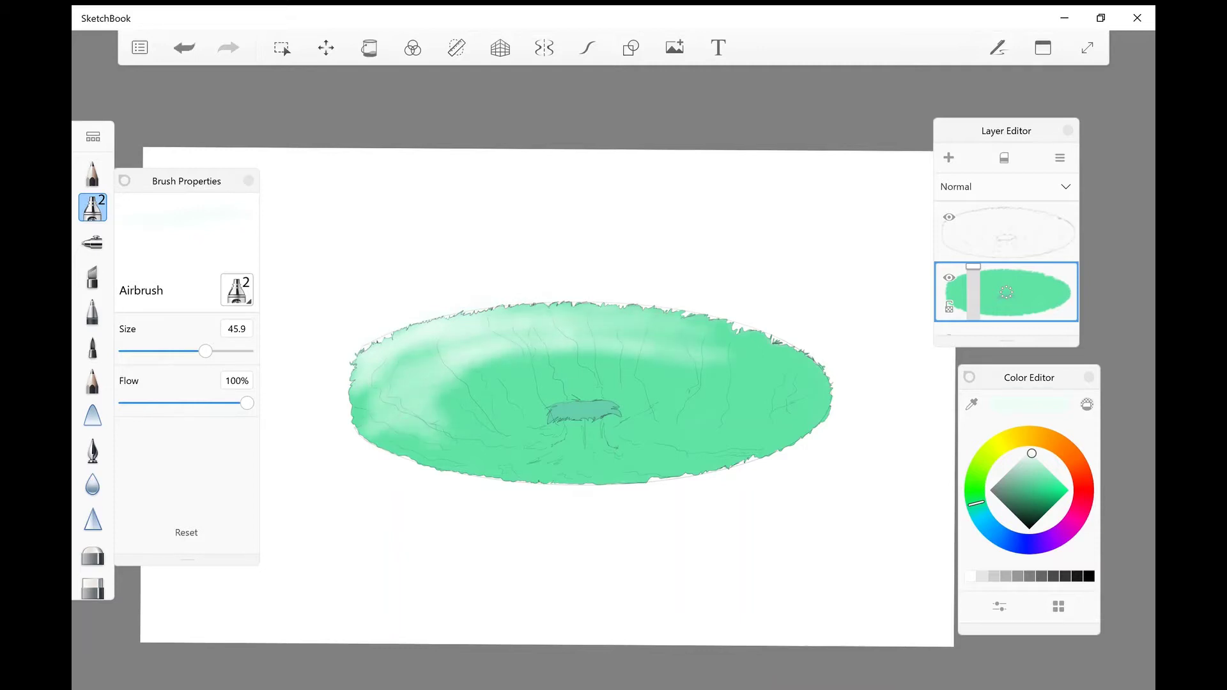
{"action": "key", "text": "ctrl+z"}
Set the Airbrush size to 255 and softly lighten the upper and side edges of the green oval, undoing the strokes along its lower edge.
{"action": "left_click_drag", "start_coordinate": [205, 351], "coordinate": [246, 351]}
{"action": "mouse_move", "coordinate": [469, 342]}
{"action": "left_mouse_down"}
{"action": "mouse_move", "coordinate": [435, 354]}
{"action": "mouse_move", "coordinate": [495, 342]}
{"action": "left_mouse_up"}
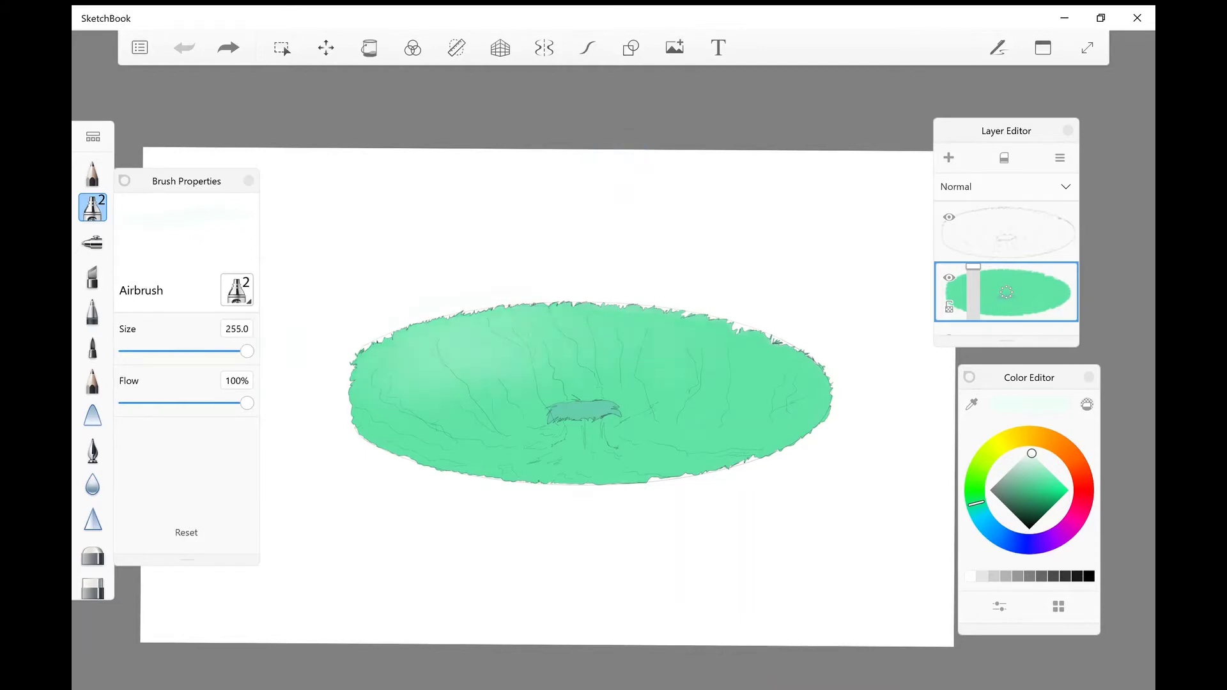
{"action": "mouse_move", "coordinate": [639, 345]}
{"action": "left_mouse_down"}
{"action": "mouse_move", "coordinate": [665, 332]}
{"action": "mouse_move", "coordinate": [735, 352]}
{"action": "mouse_move", "coordinate": [786, 412]}
{"action": "mouse_move", "coordinate": [767, 425]}
{"action": "left_mouse_up"}
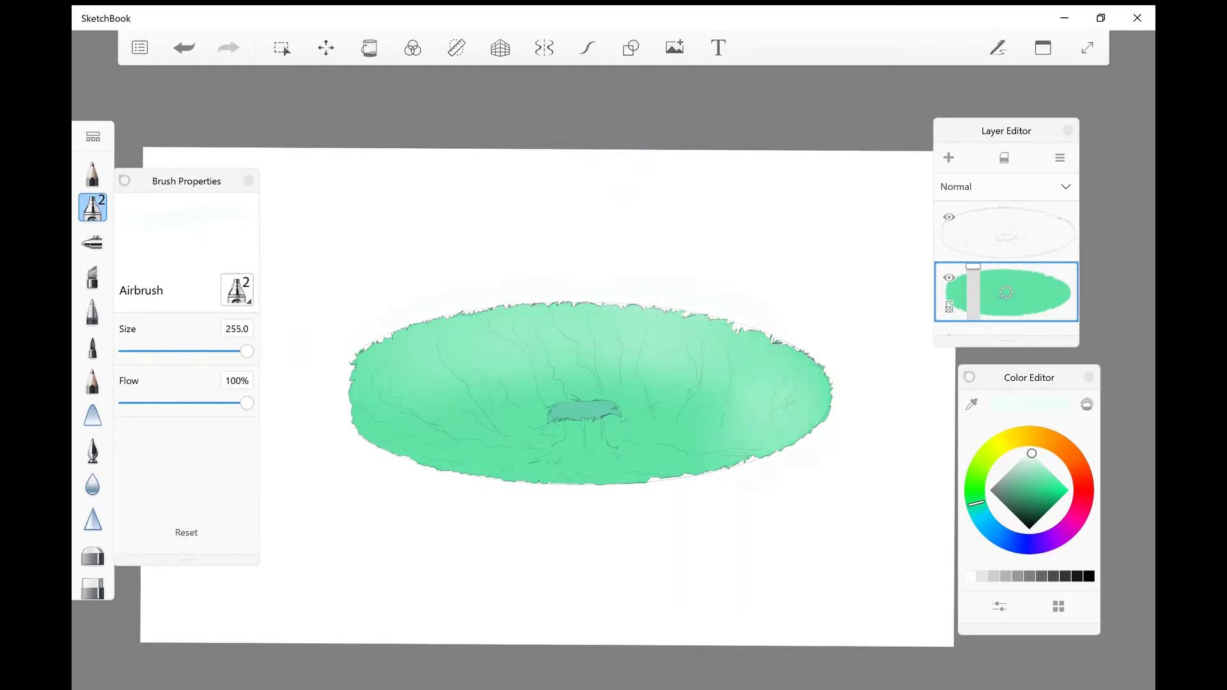
{"action": "mouse_move", "coordinate": [415, 425]}
{"action": "left_mouse_down"}
{"action": "mouse_move", "coordinate": [562, 450]}
{"action": "mouse_move", "coordinate": [690, 454]}
{"action": "left_mouse_up"}
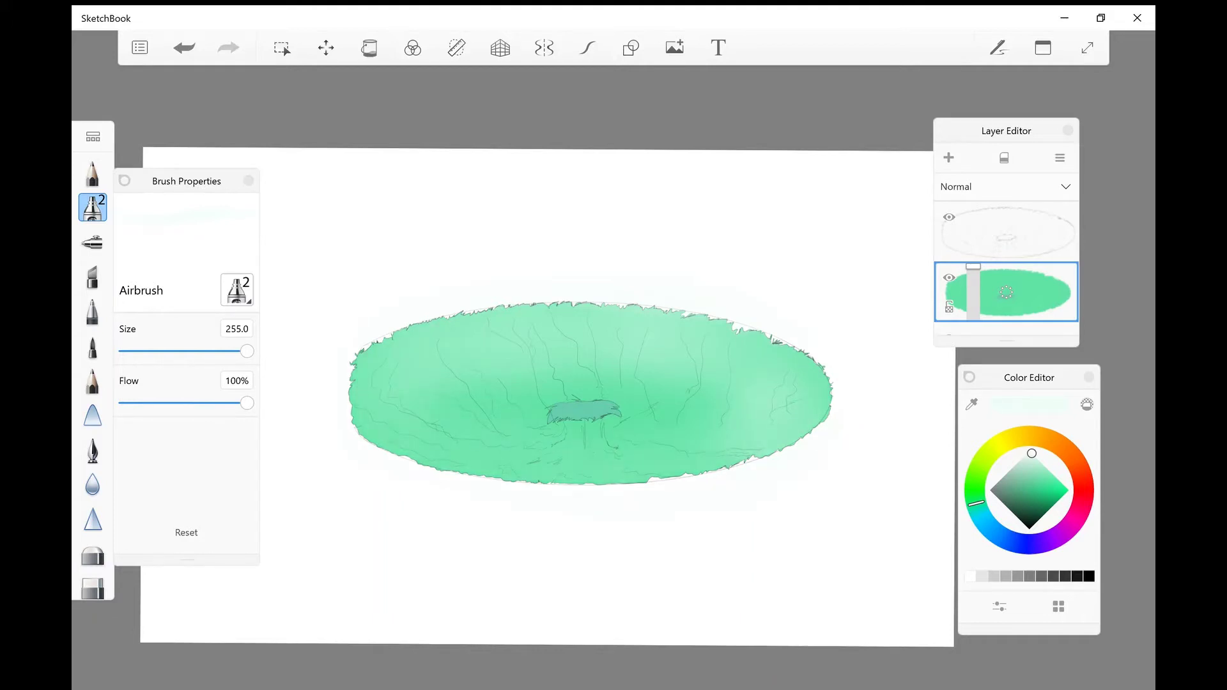
{"action": "key", "text": "ctrl+z"}
{"action": "key", "text": "ctrl+z"}
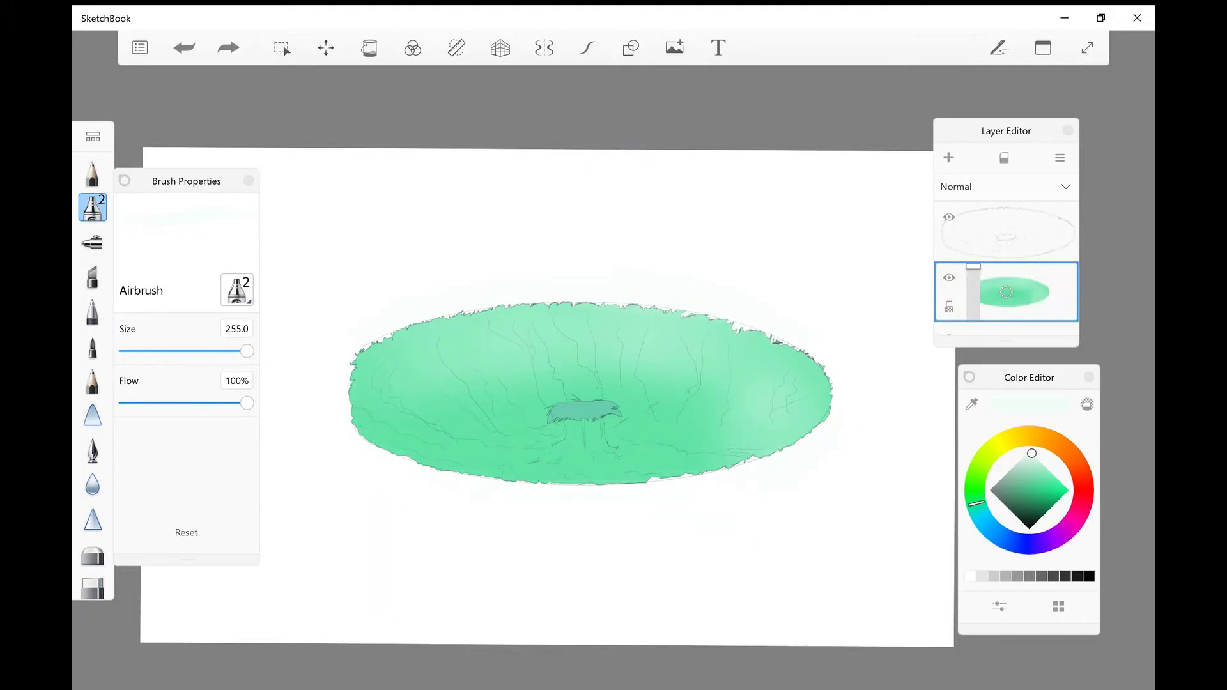
{"action": "left_click_drag", "start_coordinate": [435, 354], "coordinate": [393, 393]}
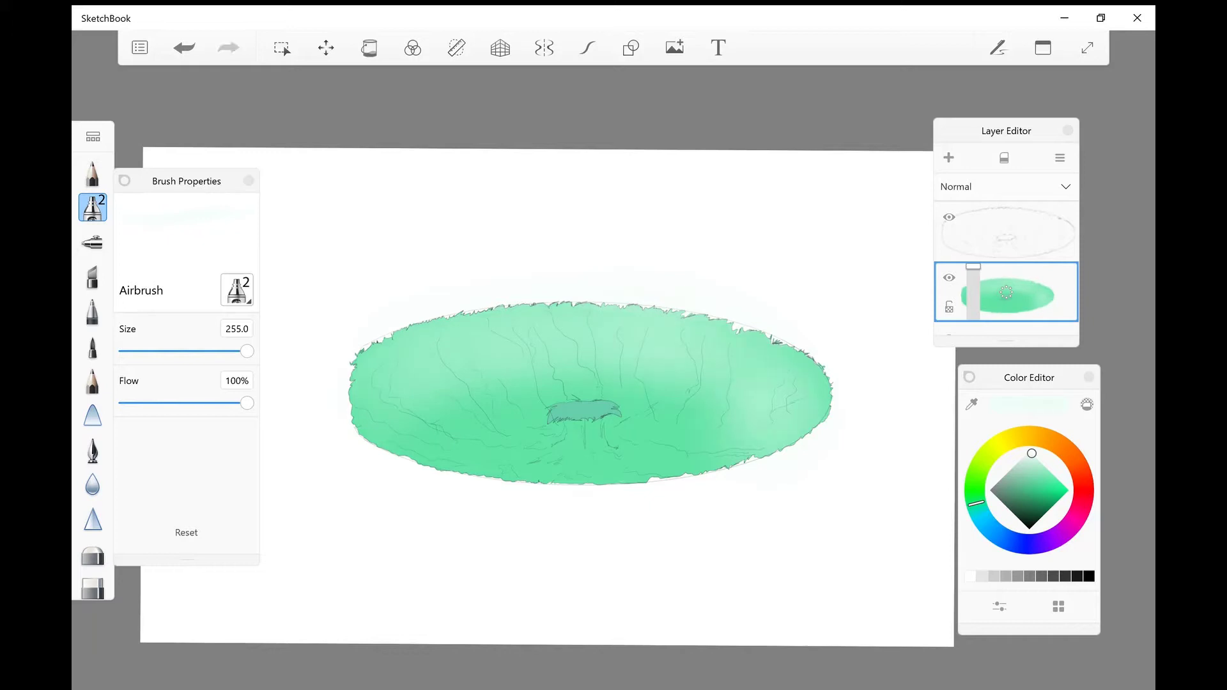
{"action": "scroll", "coordinate": [584, 412], "scroll_direction": "up", "scroll_amount": 4}
{"action": "scroll", "coordinate": [584, 412], "scroll_direction": "up", "scroll_amount": 4}
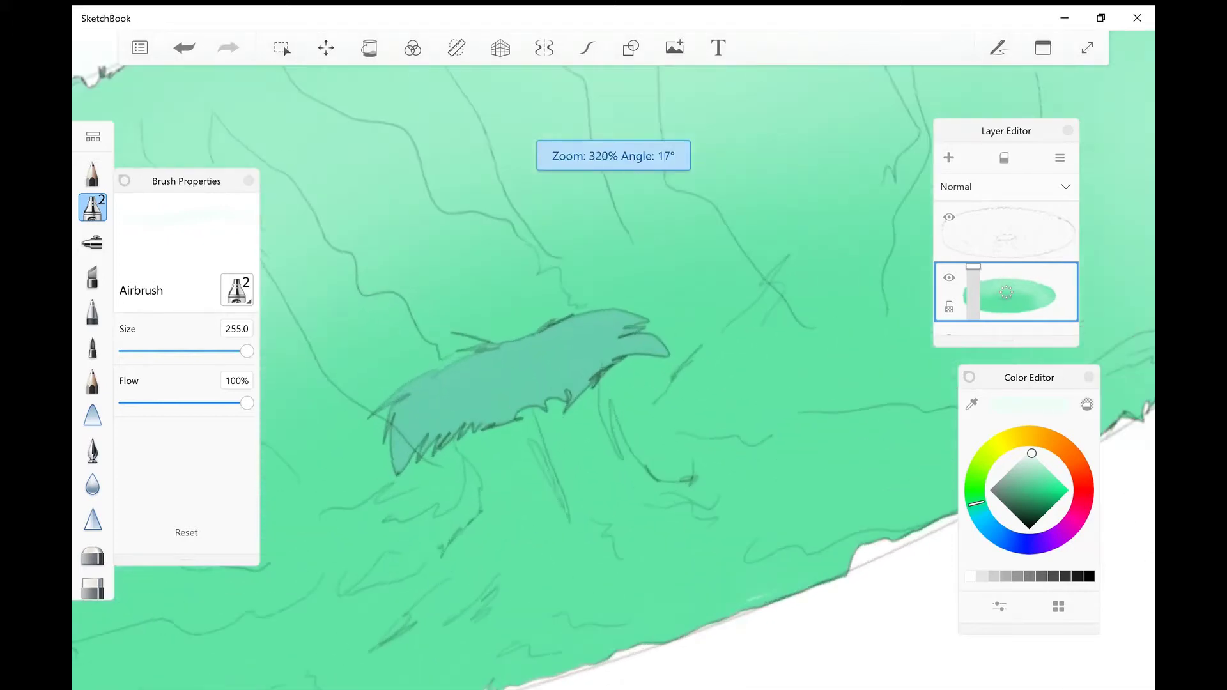
{"action": "left_click_drag", "start_coordinate": [247, 351], "coordinate": [161, 351]}
{"action": "mouse_move", "coordinate": [531, 485]}
{"action": "left_mouse_down"}
{"action": "mouse_move", "coordinate": [511, 300]}
{"action": "mouse_move", "coordinate": [477, 383]}
{"action": "mouse_move", "coordinate": [409, 447]}
{"action": "mouse_move", "coordinate": [345, 415]}
{"action": "mouse_move", "coordinate": [448, 377]}
{"action": "mouse_move", "coordinate": [499, 320]}
{"action": "mouse_move", "coordinate": [562, 416]}
{"action": "mouse_move", "coordinate": [588, 306]}
{"action": "mouse_move", "coordinate": [613, 486]}
{"action": "mouse_move", "coordinate": [645, 307]}
{"action": "mouse_move", "coordinate": [671, 498]}
{"action": "mouse_move", "coordinate": [703, 319]}
{"action": "mouse_move", "coordinate": [729, 492]}
{"action": "mouse_move", "coordinate": [761, 294]}
{"action": "mouse_move", "coordinate": [773, 511]}
{"action": "left_mouse_up"}
{"action": "key", "text": "ctrl+z"}
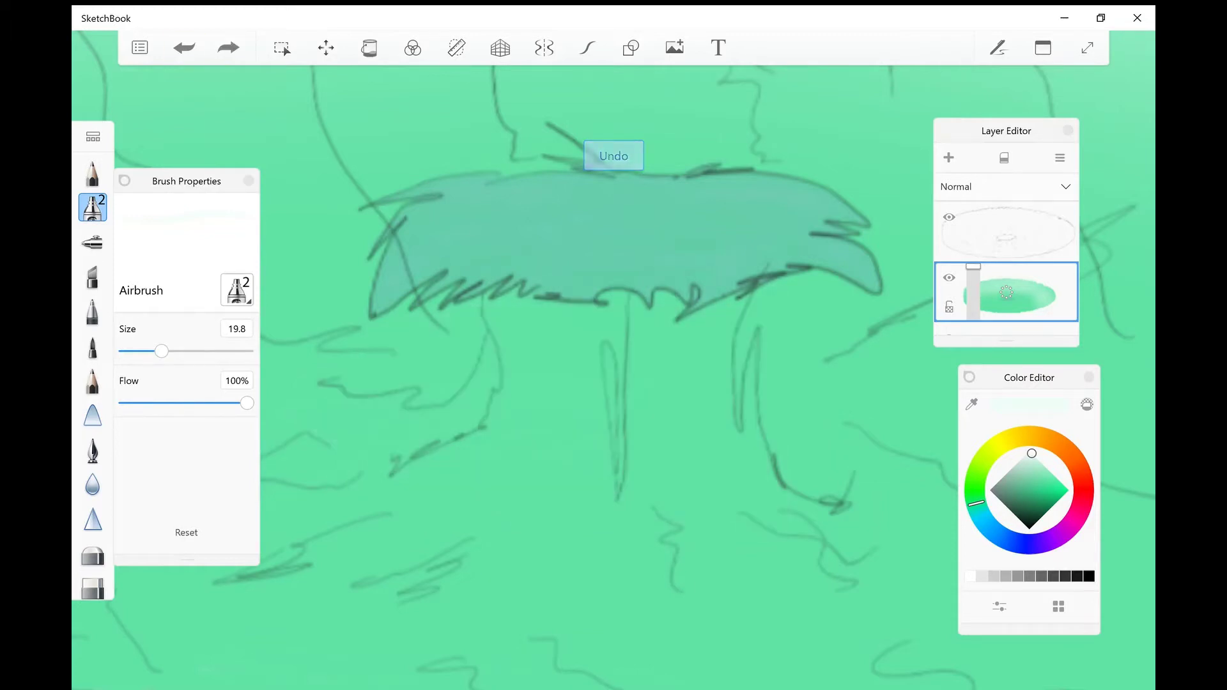
Set the Airbrush size to 11.6 and fill the trunk shape beneath the blue-green cap with near-white mint.
{"action": "left_click_drag", "start_coordinate": [161, 351], "coordinate": [140, 351]}
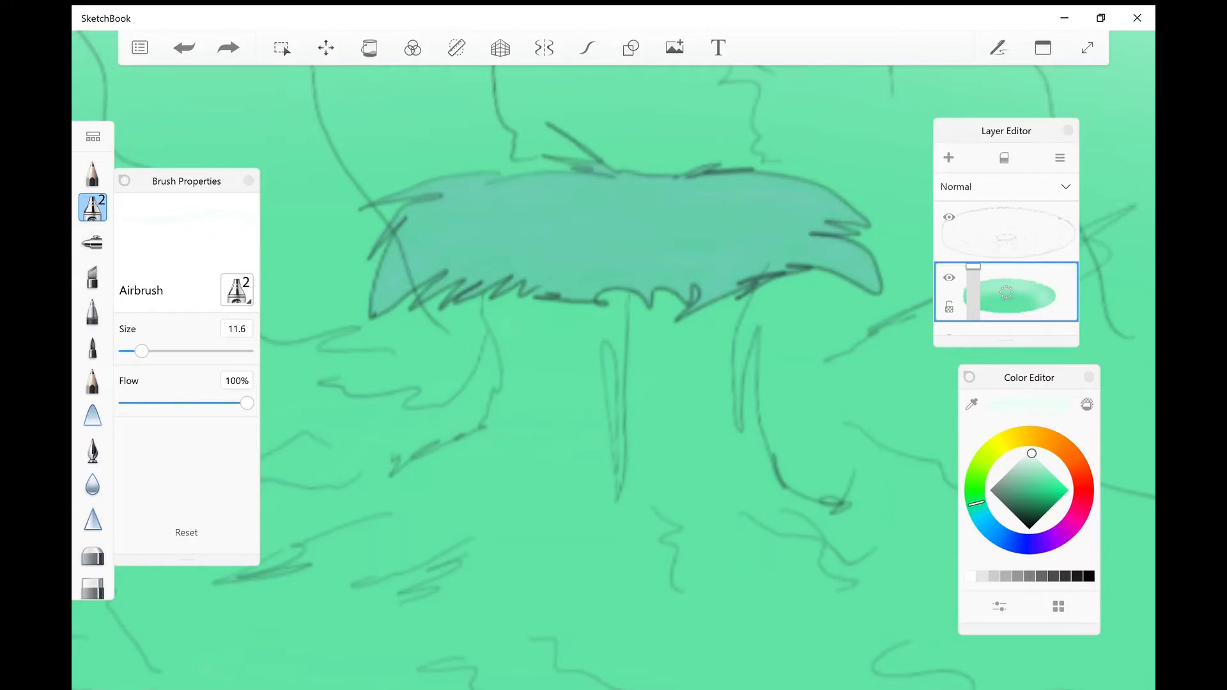
{"action": "mouse_move", "coordinate": [496, 320]}
{"action": "left_mouse_down"}
{"action": "mouse_move", "coordinate": [591, 327]}
{"action": "mouse_move", "coordinate": [639, 313]}
{"action": "mouse_move", "coordinate": [678, 332]}
{"action": "mouse_move", "coordinate": [754, 319]}
{"action": "mouse_move", "coordinate": [735, 396]}
{"action": "mouse_move", "coordinate": [760, 479]}
{"action": "mouse_move", "coordinate": [722, 371]}
{"action": "mouse_move", "coordinate": [700, 485]}
{"action": "mouse_move", "coordinate": [658, 345]}
{"action": "mouse_move", "coordinate": [624, 511]}
{"action": "mouse_move", "coordinate": [597, 339]}
{"action": "mouse_move", "coordinate": [568, 505]}
{"action": "mouse_move", "coordinate": [521, 498]}
{"action": "mouse_move", "coordinate": [502, 473]}
{"action": "mouse_move", "coordinate": [466, 486]}
{"action": "mouse_move", "coordinate": [410, 467]}
{"action": "mouse_move", "coordinate": [348, 412]}
{"action": "mouse_move", "coordinate": [482, 403]}
{"action": "mouse_move", "coordinate": [489, 342]}
{"action": "mouse_move", "coordinate": [371, 425]}
{"action": "left_mouse_up"}
{"action": "mouse_move", "coordinate": [582, 453]}
{"action": "left_mouse_down"}
{"action": "mouse_move", "coordinate": [722, 435]}
{"action": "mouse_move", "coordinate": [706, 361]}
{"action": "mouse_move", "coordinate": [675, 358]}
{"action": "mouse_move", "coordinate": [639, 476]}
{"action": "left_mouse_up"}
{"action": "left_click_drag", "start_coordinate": [547, 354], "coordinate": [546, 416]}
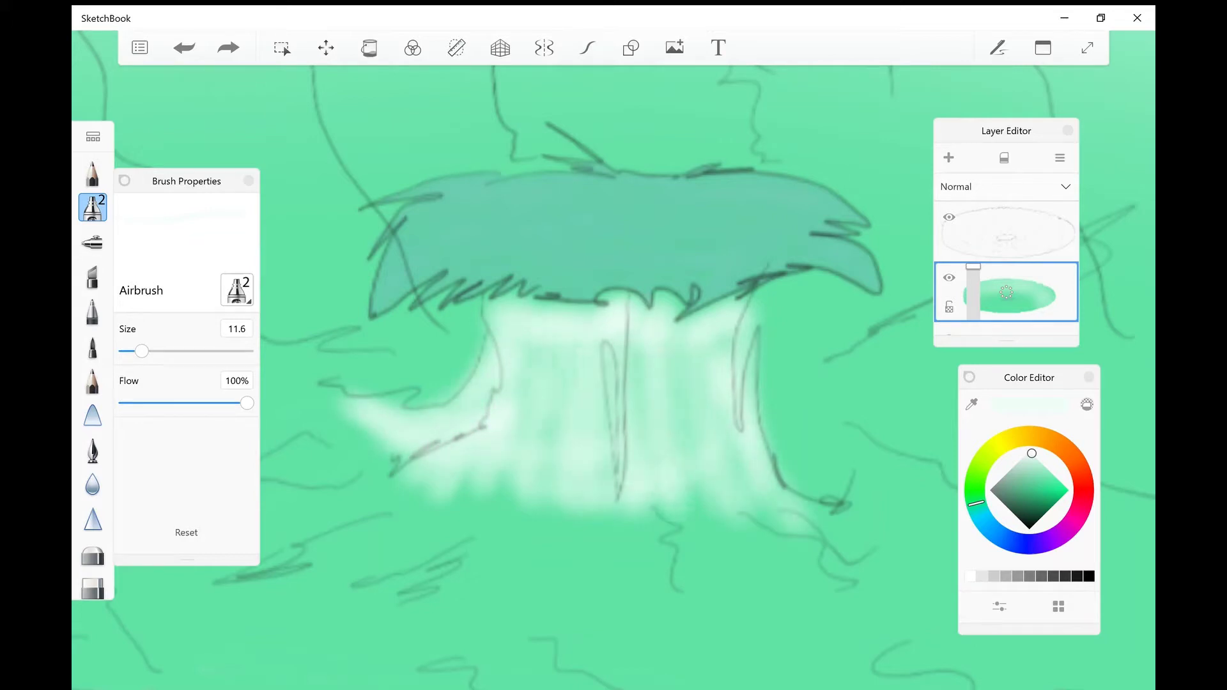
{"action": "left_click_drag", "start_coordinate": [565, 307], "coordinate": [580, 301]}
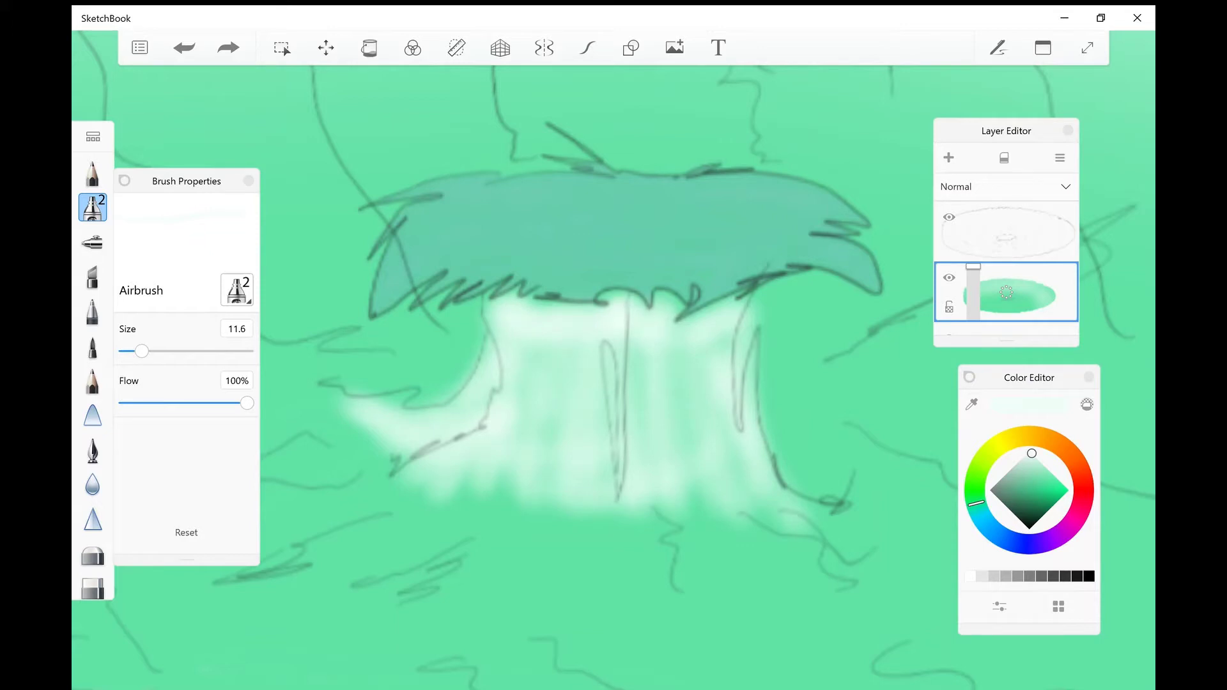
{"action": "left_click_drag", "start_coordinate": [710, 350], "coordinate": [682, 363]}
Airbrush pale roots spreading outward from the base of the trunk on both sides and toward the front.
{"action": "mouse_move", "coordinate": [703, 504]}
{"action": "left_mouse_down"}
{"action": "mouse_move", "coordinate": [741, 524]}
{"action": "mouse_move", "coordinate": [792, 512]}
{"action": "mouse_move", "coordinate": [684, 563]}
{"action": "mouse_move", "coordinate": [671, 608]}
{"action": "mouse_move", "coordinate": [620, 511]}
{"action": "mouse_move", "coordinate": [569, 486]}
{"action": "mouse_move", "coordinate": [498, 499]}
{"action": "mouse_move", "coordinate": [396, 476]}
{"action": "mouse_move", "coordinate": [332, 441]}
{"action": "mouse_move", "coordinate": [320, 409]}
{"action": "left_mouse_up"}
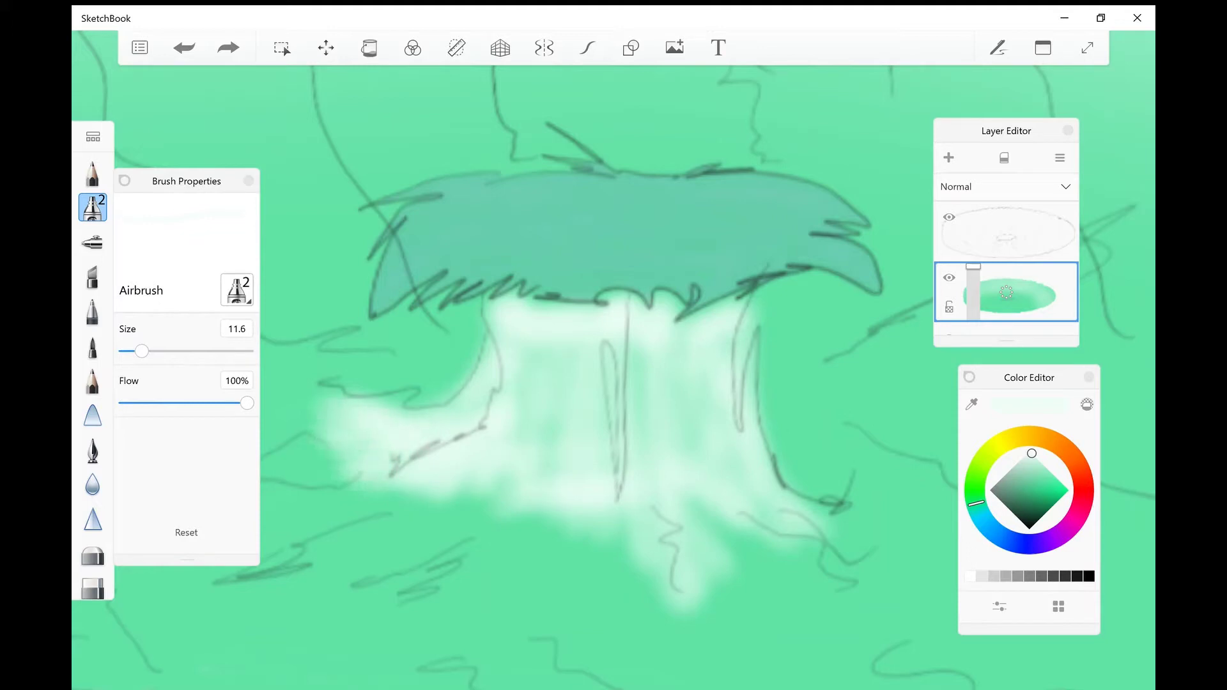
{"action": "mouse_move", "coordinate": [409, 409]}
{"action": "left_mouse_down"}
{"action": "mouse_move", "coordinate": [460, 383]}
{"action": "mouse_move", "coordinate": [339, 393]}
{"action": "left_mouse_up"}
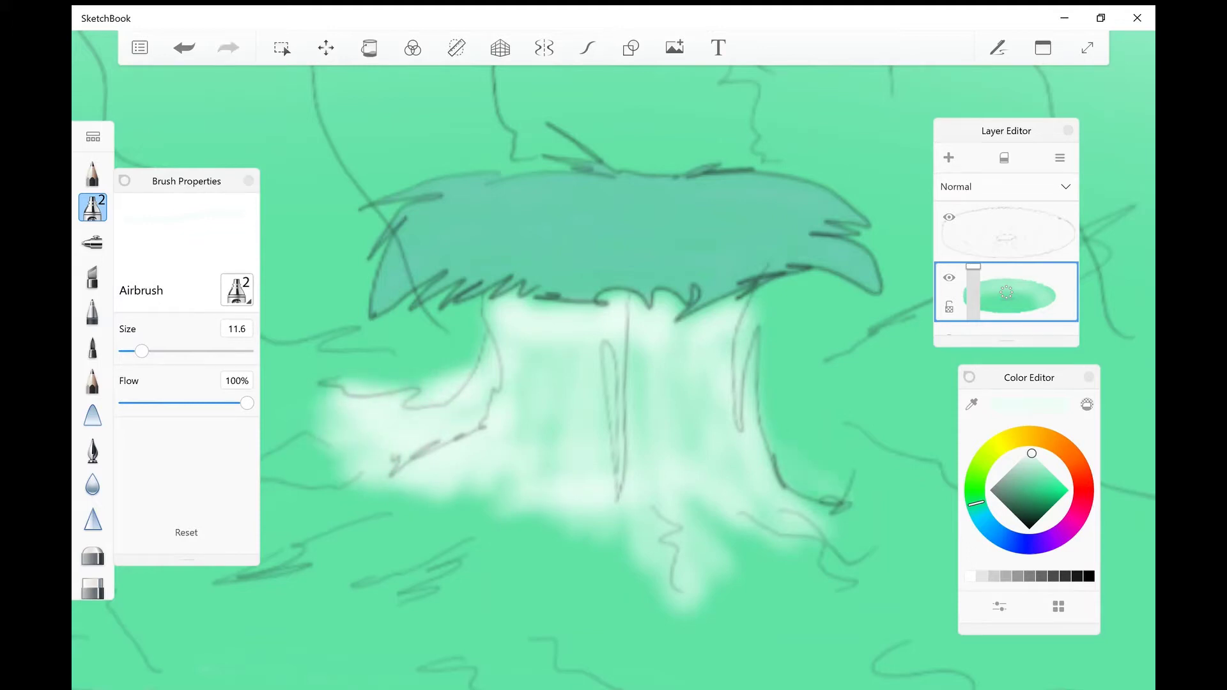
{"action": "mouse_move", "coordinate": [780, 447]}
{"action": "left_mouse_down"}
{"action": "mouse_move", "coordinate": [850, 486]}
{"action": "mouse_move", "coordinate": [824, 499]}
{"action": "mouse_move", "coordinate": [838, 588]}
{"action": "left_mouse_up"}
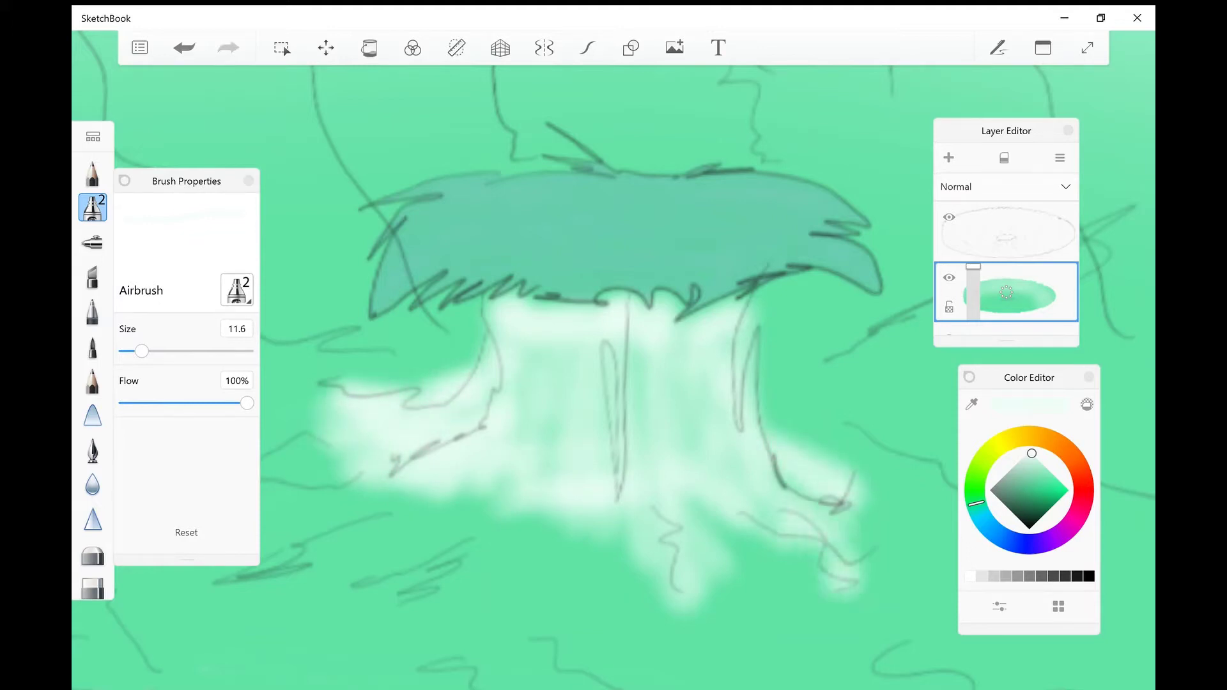
{"action": "left_click_drag", "start_coordinate": [824, 511], "coordinate": [859, 543]}
{"action": "mouse_move", "coordinate": [549, 512]}
{"action": "left_mouse_down"}
{"action": "mouse_move", "coordinate": [416, 572]}
{"action": "mouse_move", "coordinate": [480, 512]}
{"action": "mouse_move", "coordinate": [377, 521]}
{"action": "mouse_move", "coordinate": [326, 546]}
{"action": "left_mouse_up"}
{"action": "left_click_drag", "start_coordinate": [553, 521], "coordinate": [556, 611]}
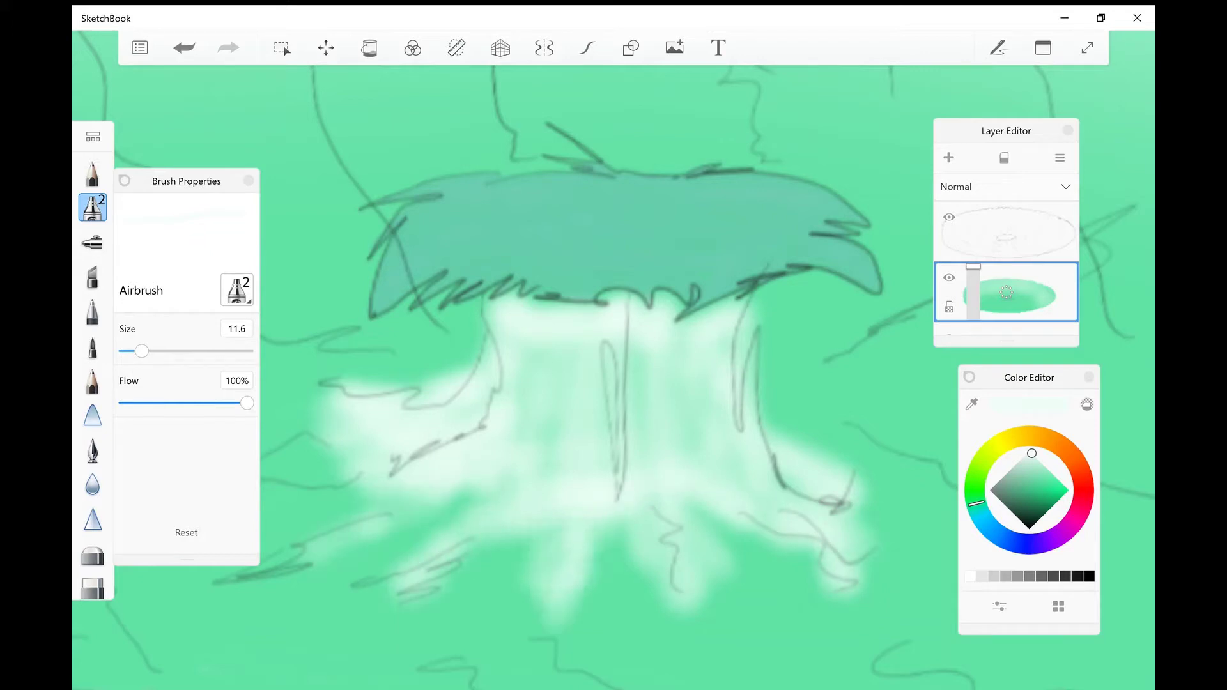
Widen the pale glow around the trunk and roots, filling the gaps on both sides with more airbrush strokes.
{"action": "scroll", "coordinate": [602, 374], "scroll_direction": "down", "scroll_amount": 5}
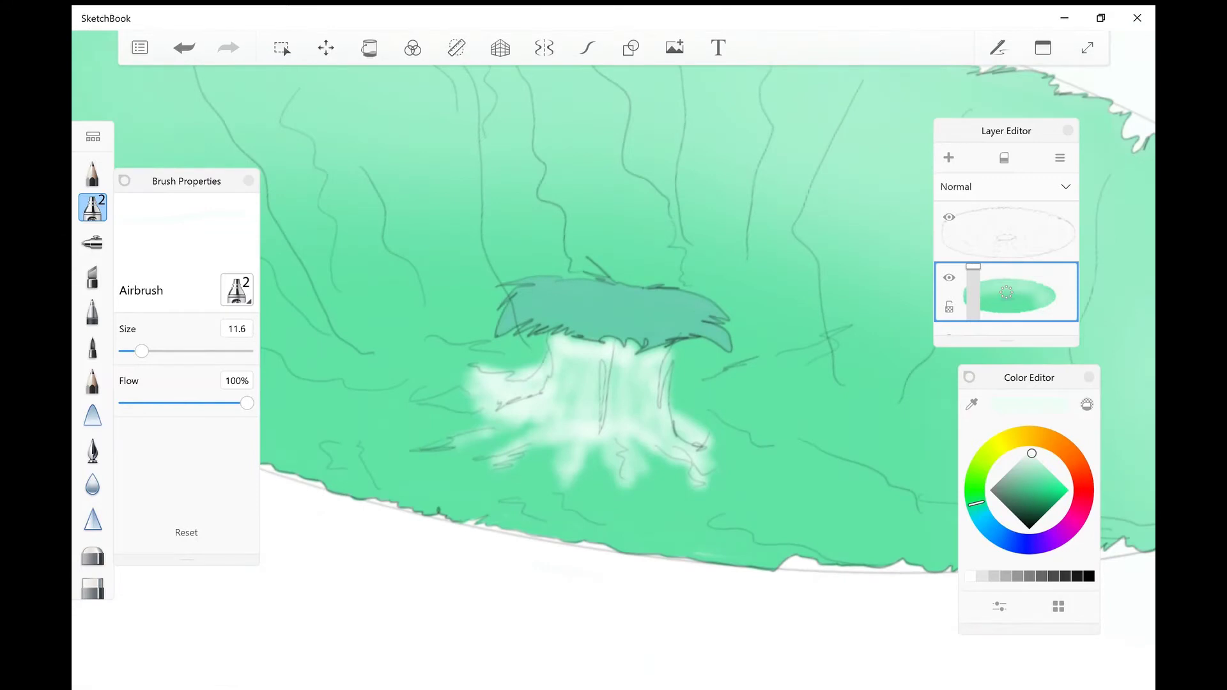
{"action": "mouse_move", "coordinate": [687, 409]}
{"action": "left_mouse_down"}
{"action": "mouse_move", "coordinate": [742, 415]}
{"action": "mouse_move", "coordinate": [713, 410]}
{"action": "mouse_move", "coordinate": [738, 386]}
{"action": "mouse_move", "coordinate": [672, 389]}
{"action": "mouse_move", "coordinate": [671, 377]}
{"action": "left_mouse_up"}
{"action": "mouse_move", "coordinate": [722, 425]}
{"action": "left_mouse_down"}
{"action": "mouse_move", "coordinate": [759, 442]}
{"action": "mouse_move", "coordinate": [749, 464]}
{"action": "left_mouse_up"}
{"action": "left_click_drag", "start_coordinate": [473, 425], "coordinate": [546, 427]}
{"action": "mouse_move", "coordinate": [610, 389]}
{"action": "left_mouse_down"}
{"action": "mouse_move", "coordinate": [602, 401]}
{"action": "mouse_move", "coordinate": [565, 364]}
{"action": "mouse_move", "coordinate": [620, 387]}
{"action": "mouse_move", "coordinate": [655, 426]}
{"action": "left_mouse_up"}
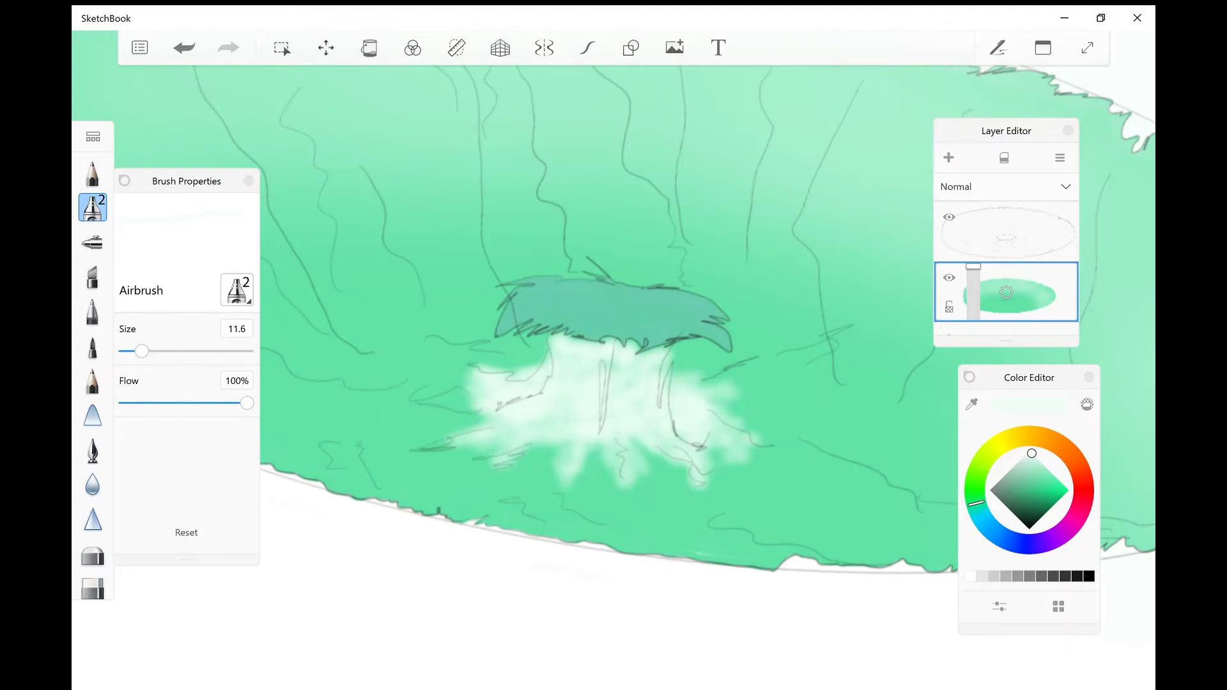
Airbrush pale veins from the trunk across the left half of the oval and up behind the blue-green cap.
{"action": "scroll", "coordinate": [623, 415], "scroll_direction": "down", "scroll_amount": 5}
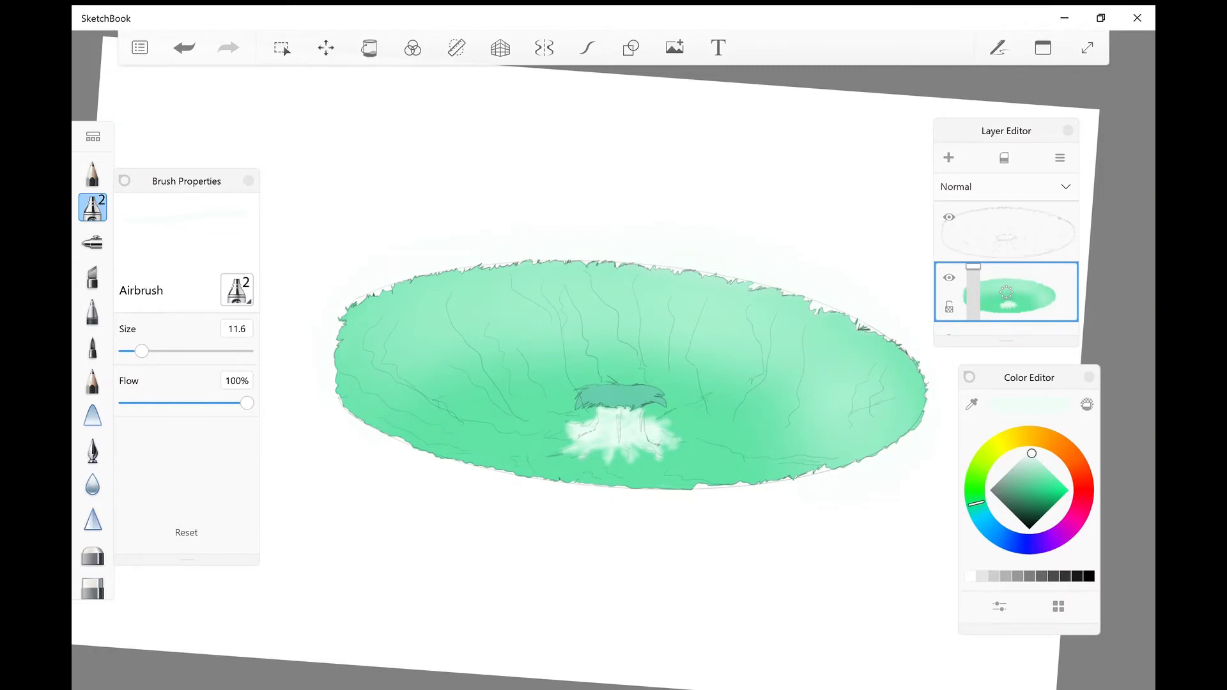
{"action": "mouse_move", "coordinate": [562, 430]}
{"action": "left_mouse_down"}
{"action": "mouse_move", "coordinate": [518, 436]}
{"action": "mouse_move", "coordinate": [460, 420]}
{"action": "mouse_move", "coordinate": [397, 371]}
{"action": "left_mouse_up"}
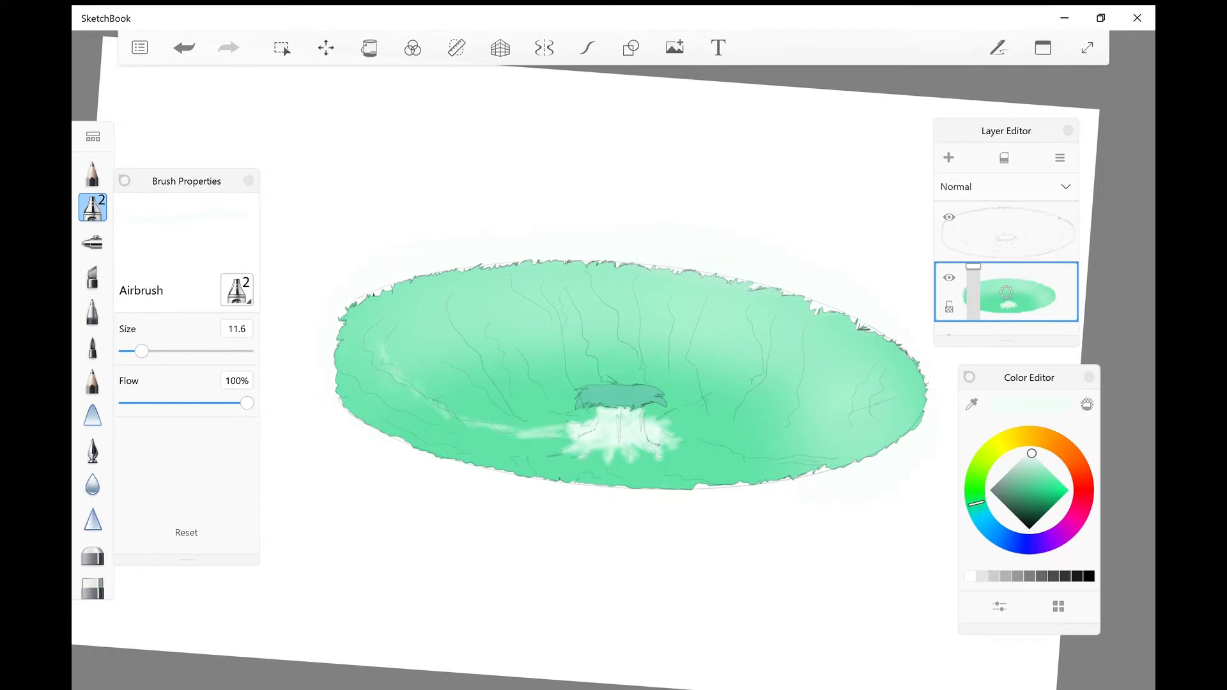
{"action": "mouse_move", "coordinate": [459, 414]}
{"action": "left_mouse_down"}
{"action": "mouse_move", "coordinate": [534, 425]}
{"action": "mouse_move", "coordinate": [474, 336]}
{"action": "left_mouse_up"}
{"action": "left_click_drag", "start_coordinate": [549, 412], "coordinate": [518, 351]}
{"action": "mouse_move", "coordinate": [575, 420]}
{"action": "left_mouse_down"}
{"action": "mouse_move", "coordinate": [553, 331]}
{"action": "mouse_move", "coordinate": [554, 373]}
{"action": "mouse_move", "coordinate": [595, 337]}
{"action": "left_mouse_up"}
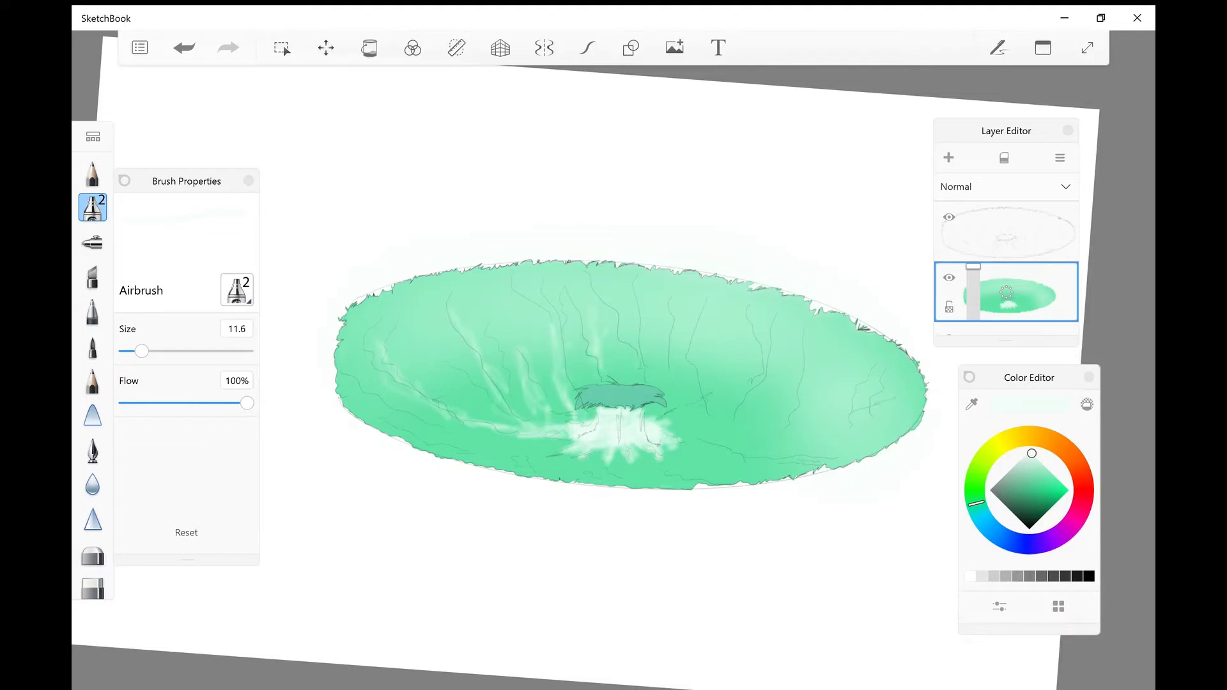
Airbrush pale veins along the oval's lower edge and lower left area, undoing the stray stroke.
{"action": "mouse_move", "coordinate": [743, 446]}
{"action": "left_mouse_down"}
{"action": "mouse_move", "coordinate": [686, 442]}
{"action": "mouse_move", "coordinate": [750, 444]}
{"action": "left_mouse_up"}
{"action": "mouse_move", "coordinate": [747, 456]}
{"action": "left_mouse_down"}
{"action": "mouse_move", "coordinate": [825, 461]}
{"action": "mouse_move", "coordinate": [678, 447]}
{"action": "mouse_move", "coordinate": [694, 482]}
{"action": "mouse_move", "coordinate": [645, 458]}
{"action": "mouse_move", "coordinate": [593, 482]}
{"action": "mouse_move", "coordinate": [624, 478]}
{"action": "mouse_move", "coordinate": [549, 462]}
{"action": "mouse_move", "coordinate": [506, 468]}
{"action": "mouse_move", "coordinate": [393, 436]}
{"action": "mouse_move", "coordinate": [480, 440]}
{"action": "mouse_move", "coordinate": [365, 386]}
{"action": "left_mouse_up"}
{"action": "key", "text": "ctrl+z"}
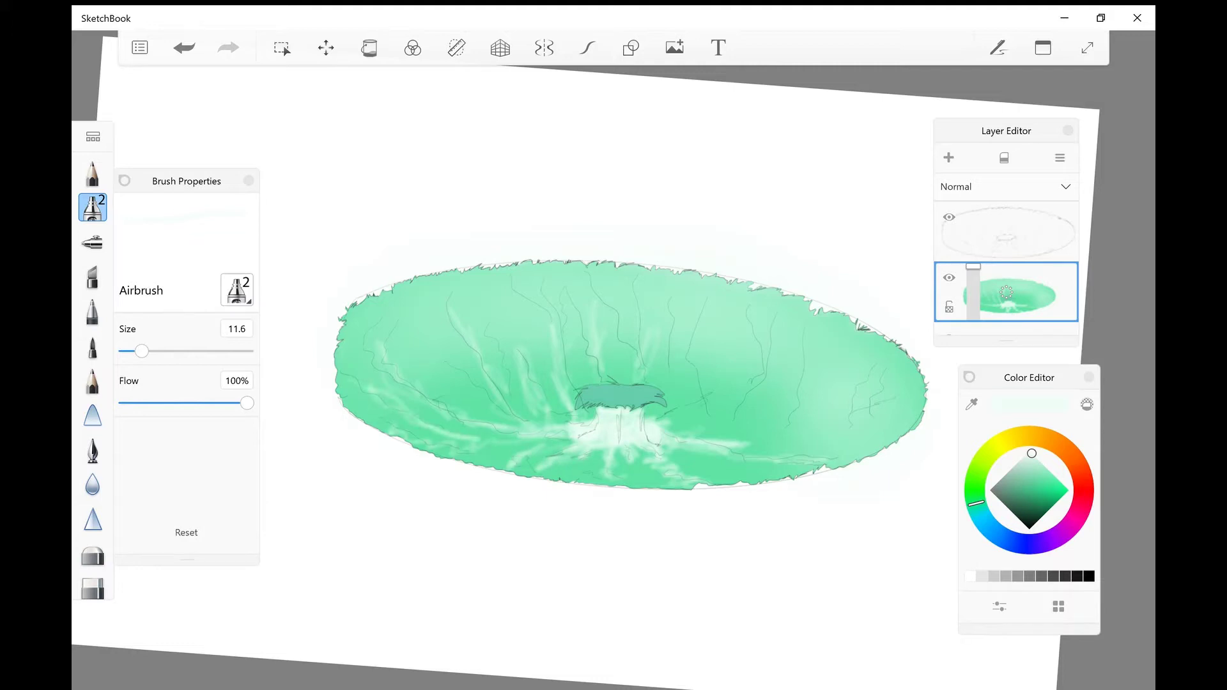
{"action": "left_click_drag", "start_coordinate": [431, 423], "coordinate": [571, 440]}
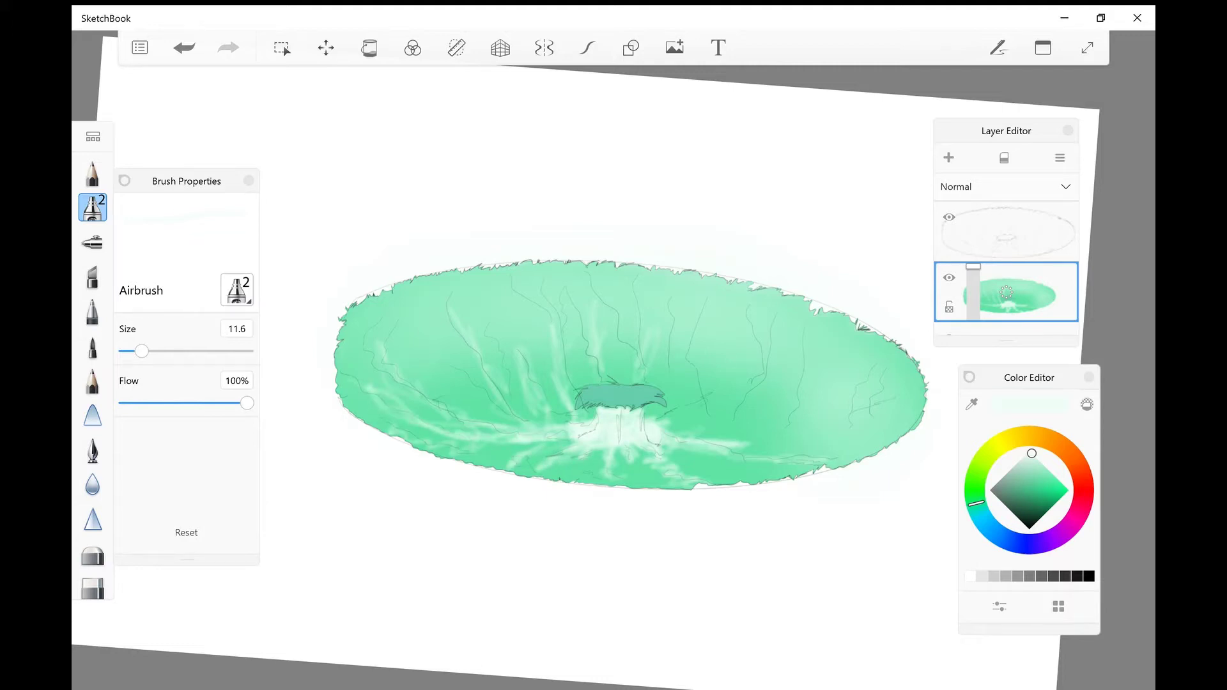
Airbrush pale branching veins from the trunk across the right half of the oval, following the sketched lines.
{"action": "mouse_move", "coordinate": [700, 372]}
{"action": "left_mouse_down"}
{"action": "mouse_move", "coordinate": [677, 423]}
{"action": "mouse_move", "coordinate": [717, 387]}
{"action": "left_mouse_up"}
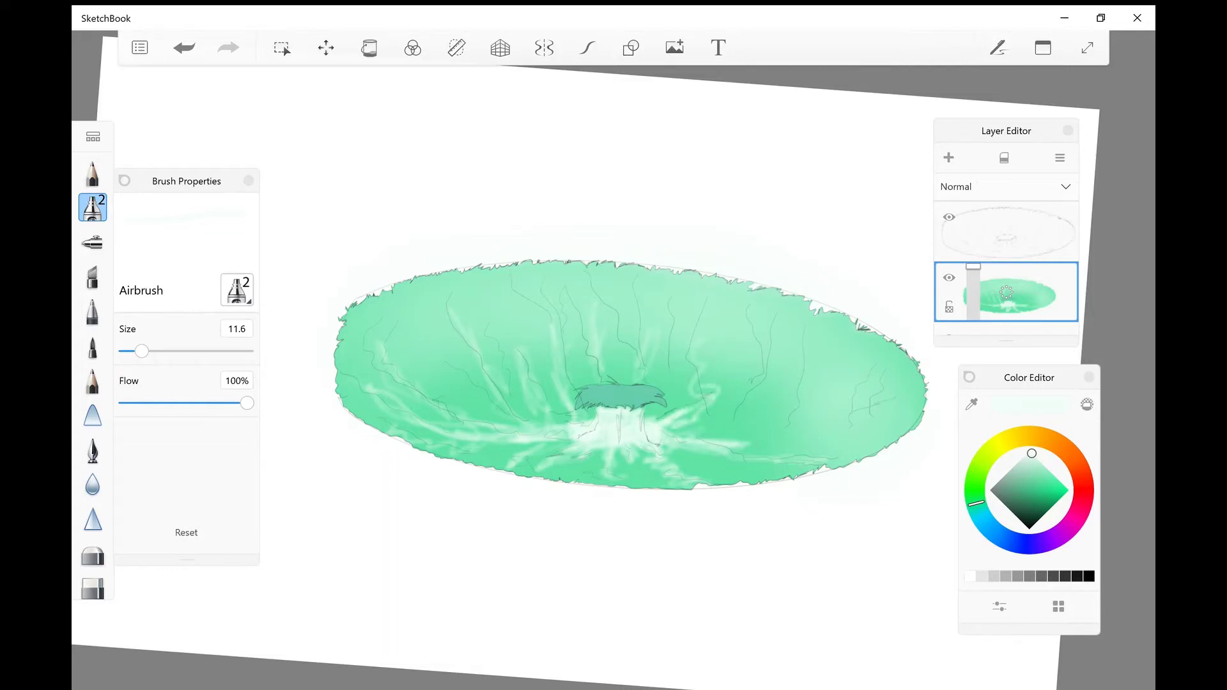
{"action": "mouse_move", "coordinate": [707, 430]}
{"action": "left_mouse_down"}
{"action": "mouse_move", "coordinate": [767, 352]}
{"action": "mouse_move", "coordinate": [695, 435]}
{"action": "left_mouse_up"}
{"action": "left_click_drag", "start_coordinate": [789, 393], "coordinate": [748, 440]}
{"action": "left_click_drag", "start_coordinate": [807, 372], "coordinate": [732, 451]}
{"action": "left_click_drag", "start_coordinate": [822, 436], "coordinate": [773, 451]}
{"action": "mouse_move", "coordinate": [876, 372]}
{"action": "left_mouse_down"}
{"action": "mouse_move", "coordinate": [866, 401]}
{"action": "mouse_move", "coordinate": [705, 466]}
{"action": "left_mouse_up"}
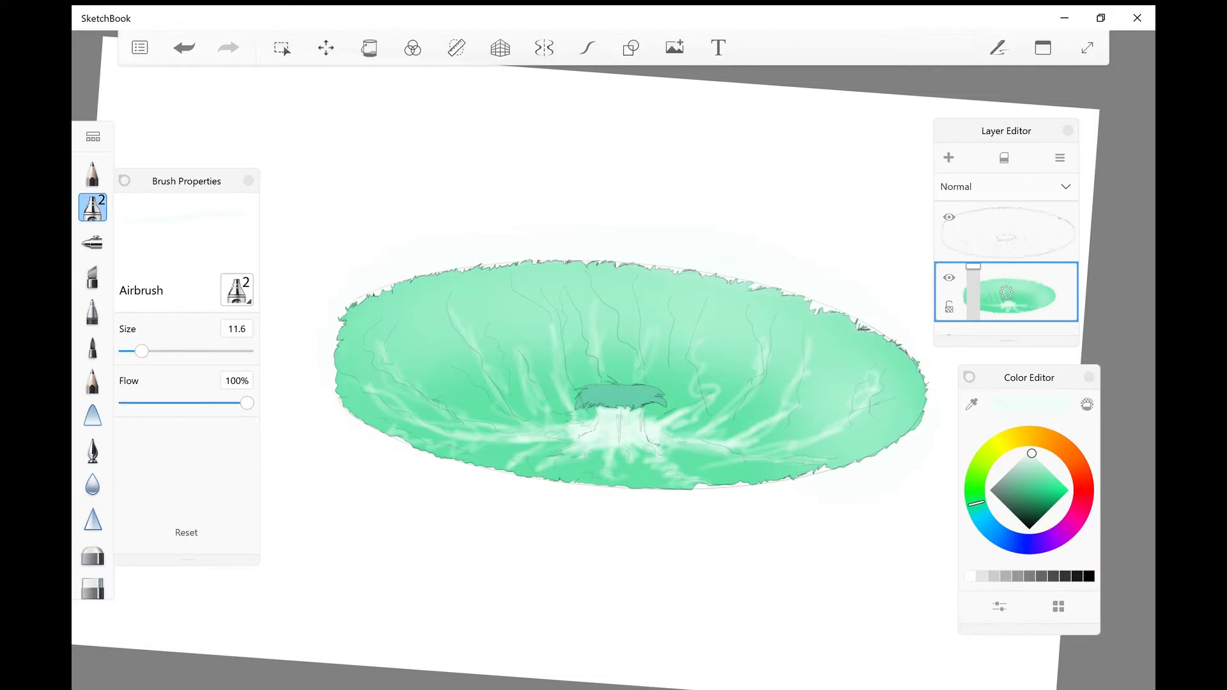
Compare the painting with the line sketch hidden and shown, and reduce the sketch layer's opacity to about half.
{"action": "scroll", "coordinate": [614, 358], "scroll_direction": "down", "scroll_amount": 3}
{"action": "scroll", "coordinate": [613, 358], "scroll_direction": "up", "scroll_amount": 2}
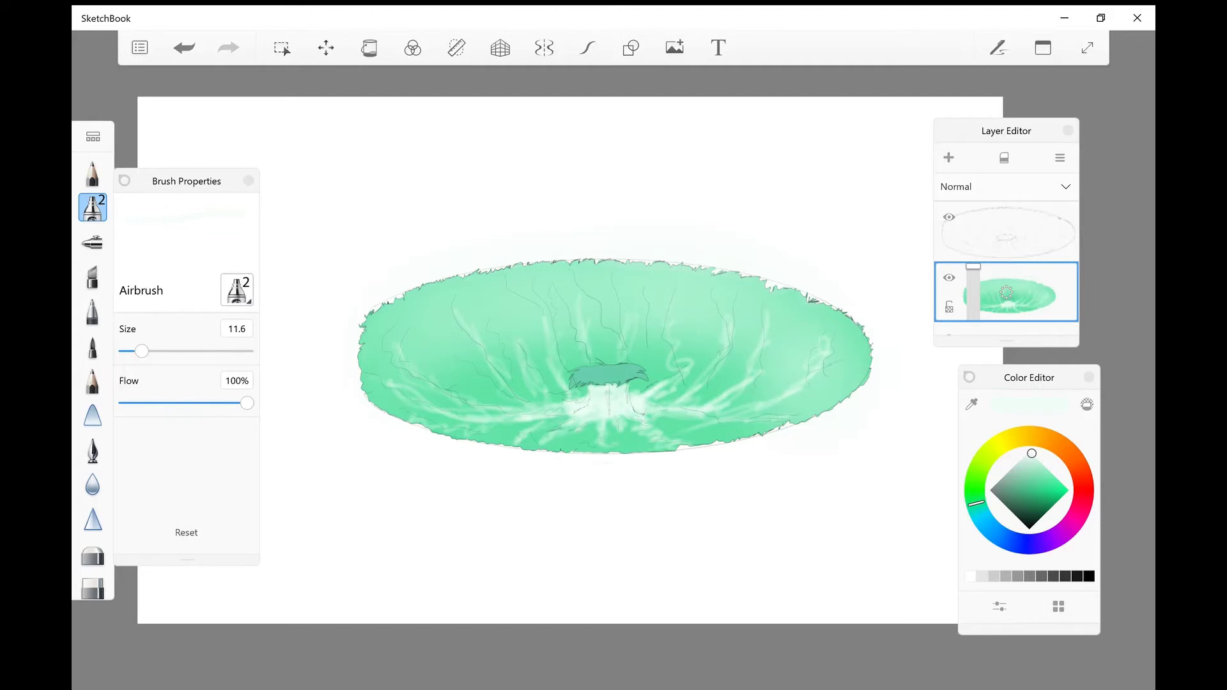
{"action": "left_click", "coordinate": [949, 216]}
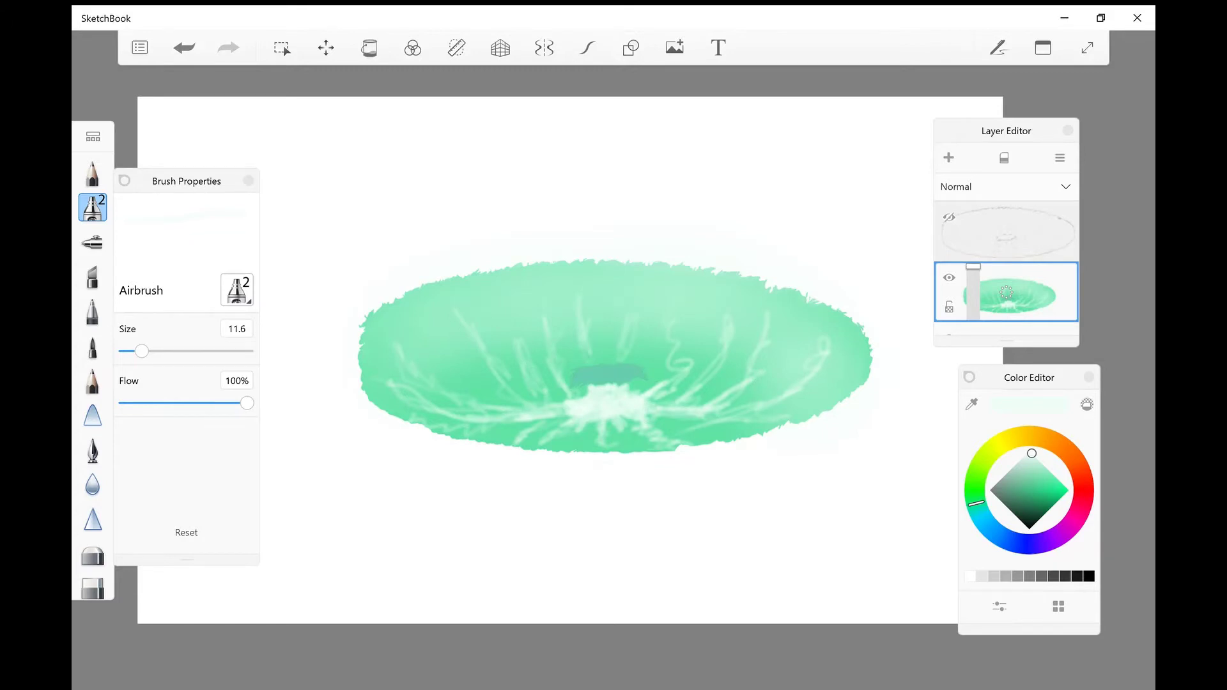
{"action": "left_click", "coordinate": [949, 217]}
{"action": "left_click", "coordinate": [1006, 231]}
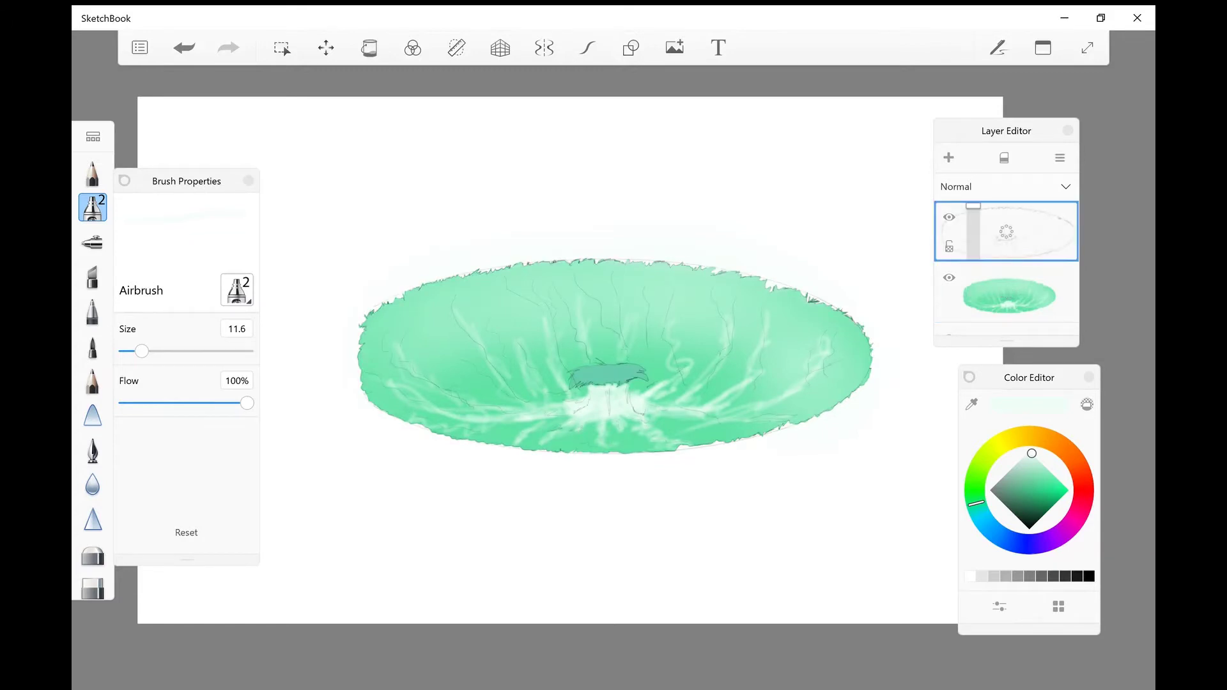
{"action": "left_click_drag", "start_coordinate": [973, 206], "coordinate": [973, 231]}
{"action": "scroll", "coordinate": [614, 358], "scroll_direction": "down", "scroll_amount": 1}
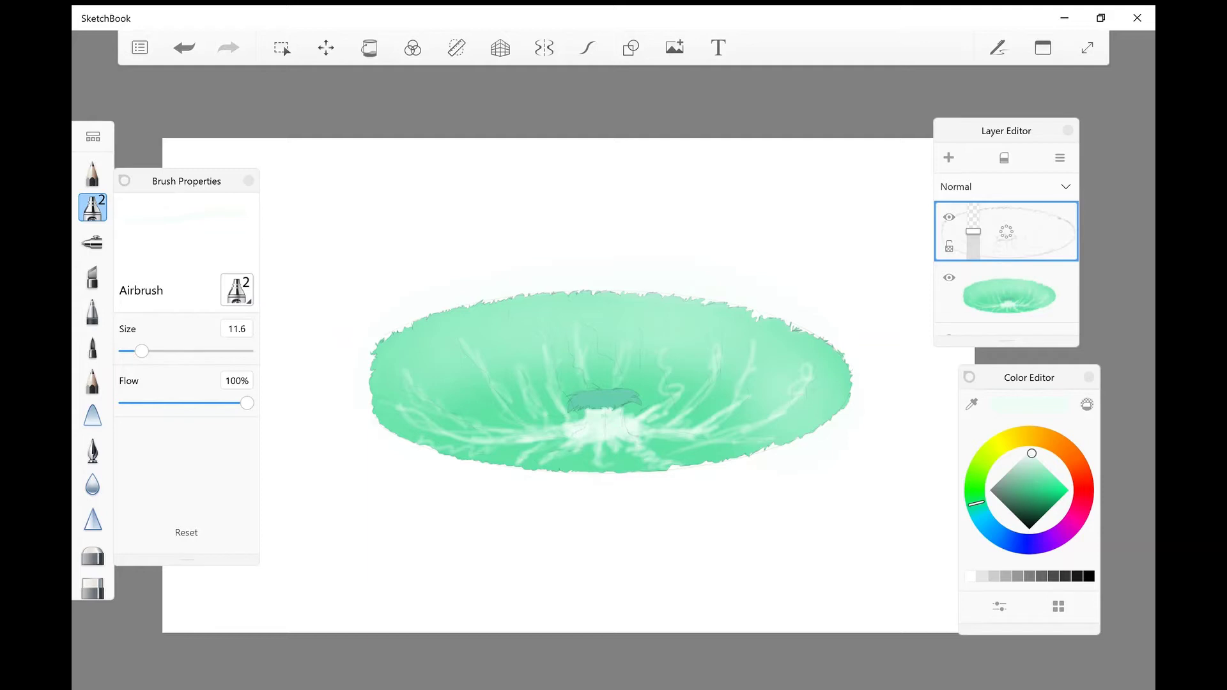
Hide the line sketch layer and delete it from the drawing.
{"action": "left_click", "coordinate": [949, 216]}
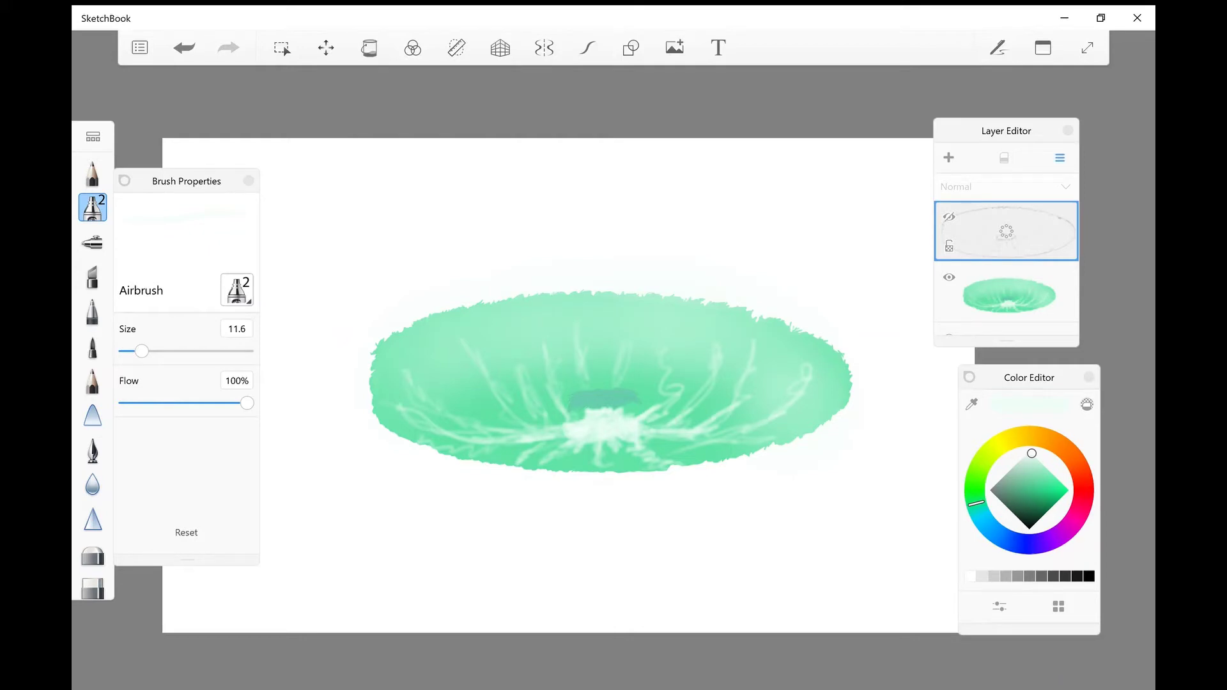
{"action": "left_click", "coordinate": [1059, 157]}
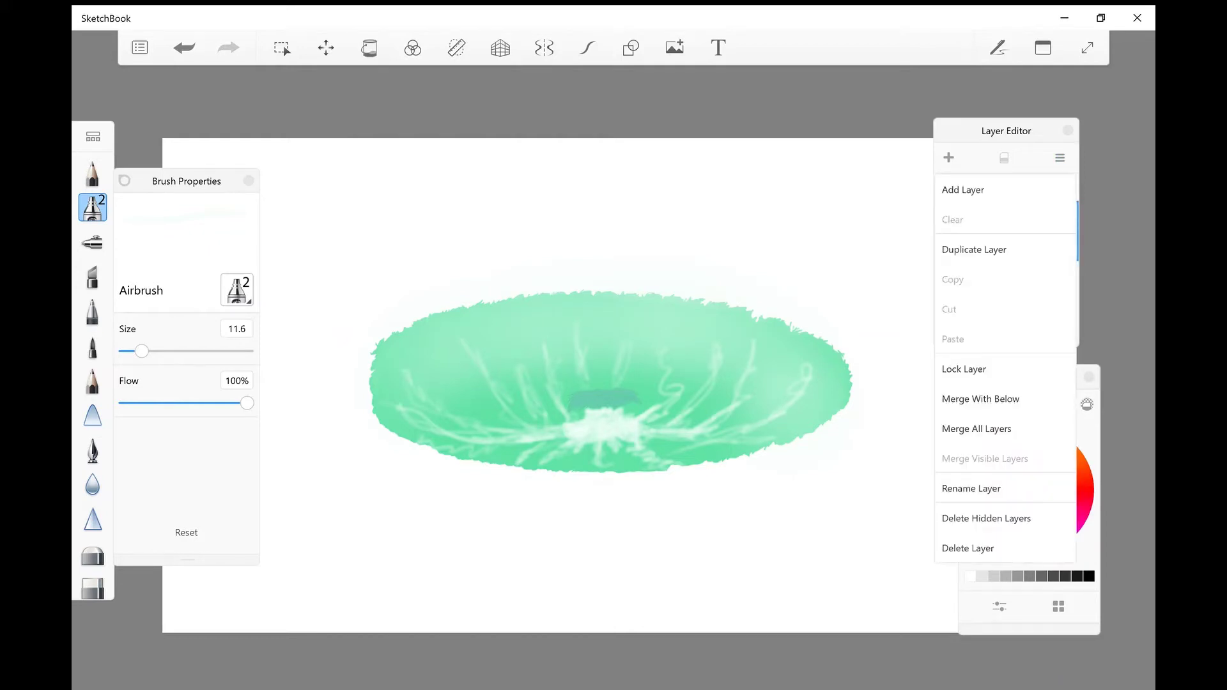
{"action": "left_click", "coordinate": [967, 548]}
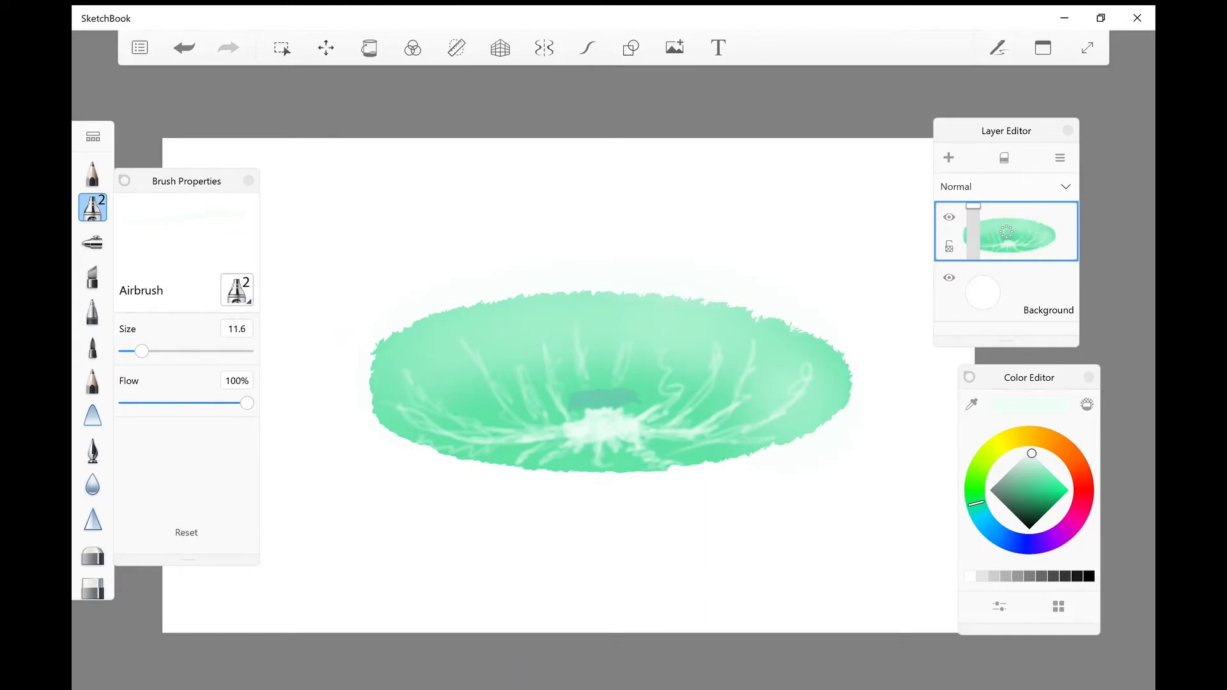
Add a new empty layer, move it beneath the painted oval layer, and make the painted layer active again.
{"action": "scroll", "coordinate": [589, 452], "scroll_direction": "down", "scroll_amount": 3}
{"action": "left_click", "coordinate": [949, 157]}
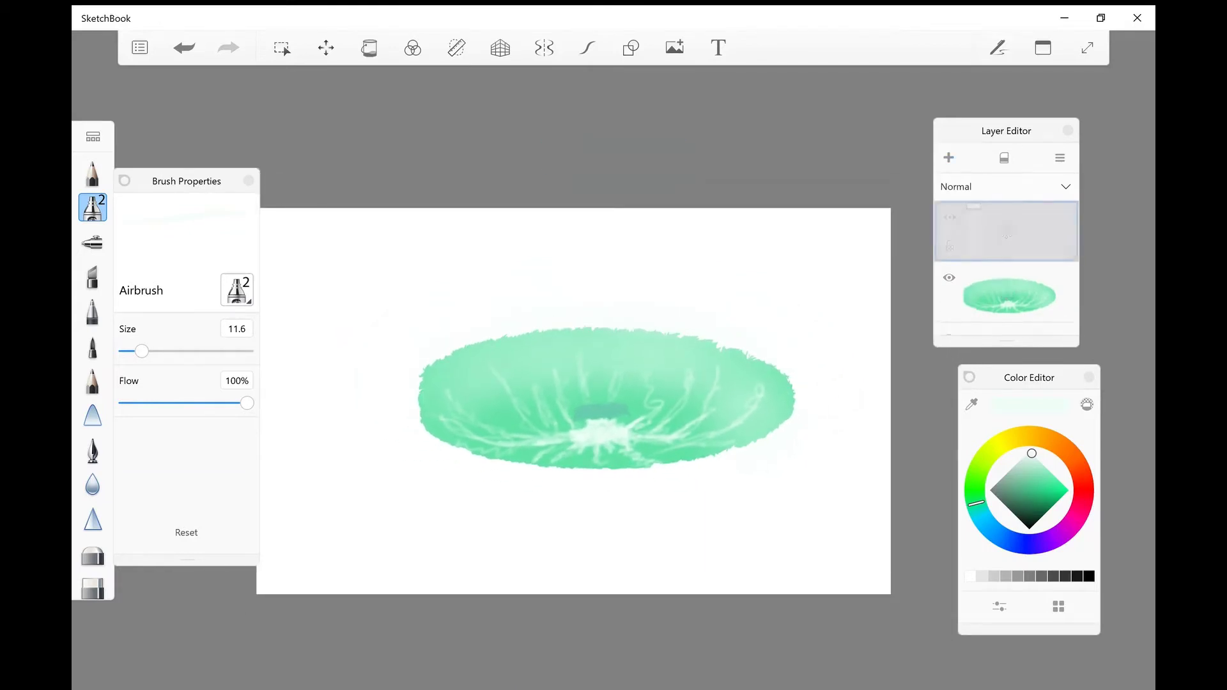
{"action": "left_click_drag", "start_coordinate": [1022, 231], "coordinate": [1022, 291]}
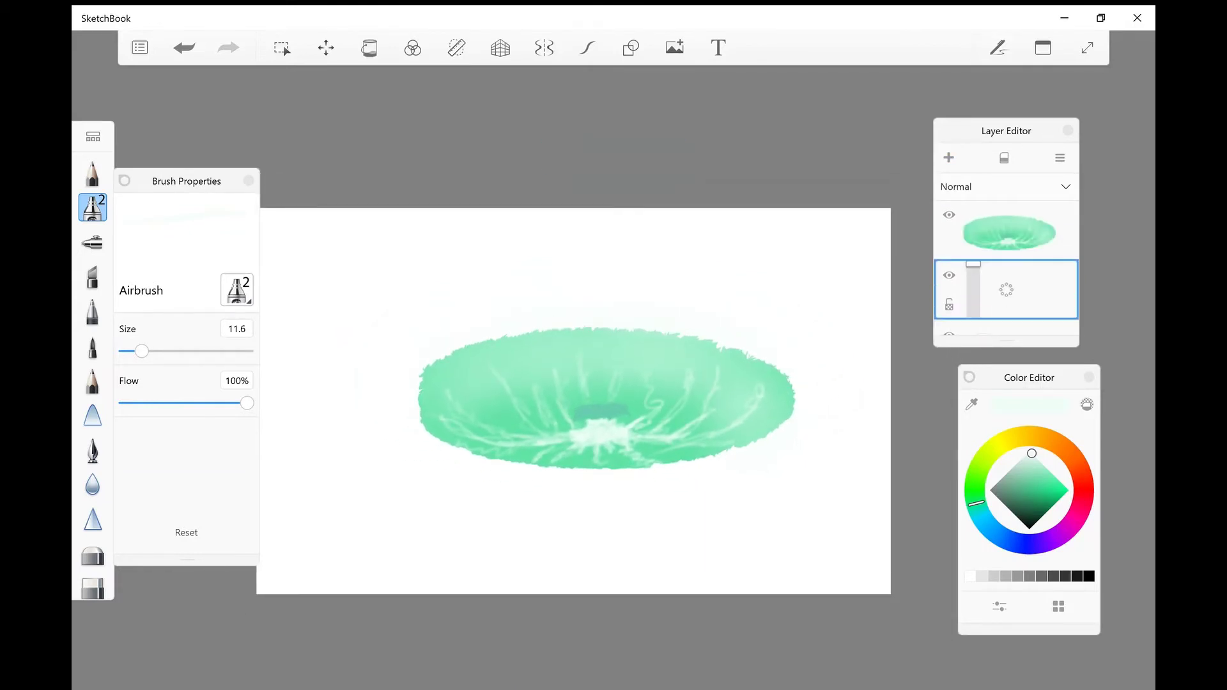
{"action": "left_click", "coordinate": [1006, 232]}
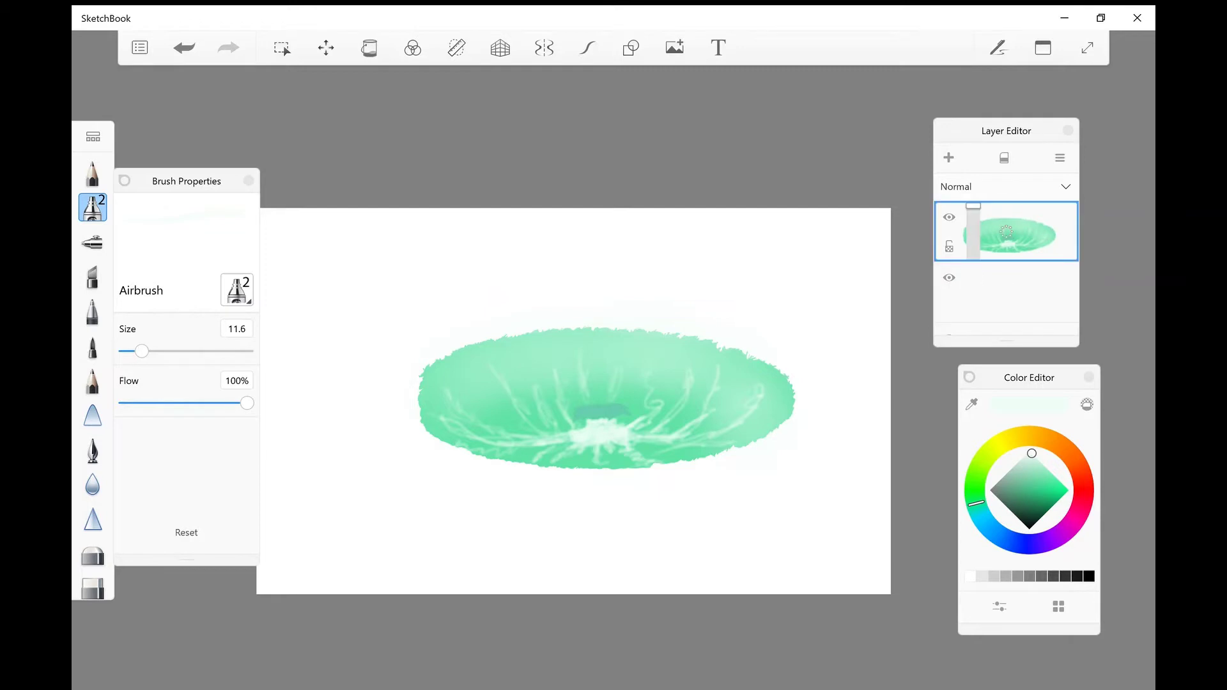
Enlarge the painted oval and centre it on the canvas so it fits just inside the canvas width.
{"action": "left_click", "coordinate": [326, 47]}
{"action": "left_click_drag", "start_coordinate": [606, 399], "coordinate": [582, 395]}
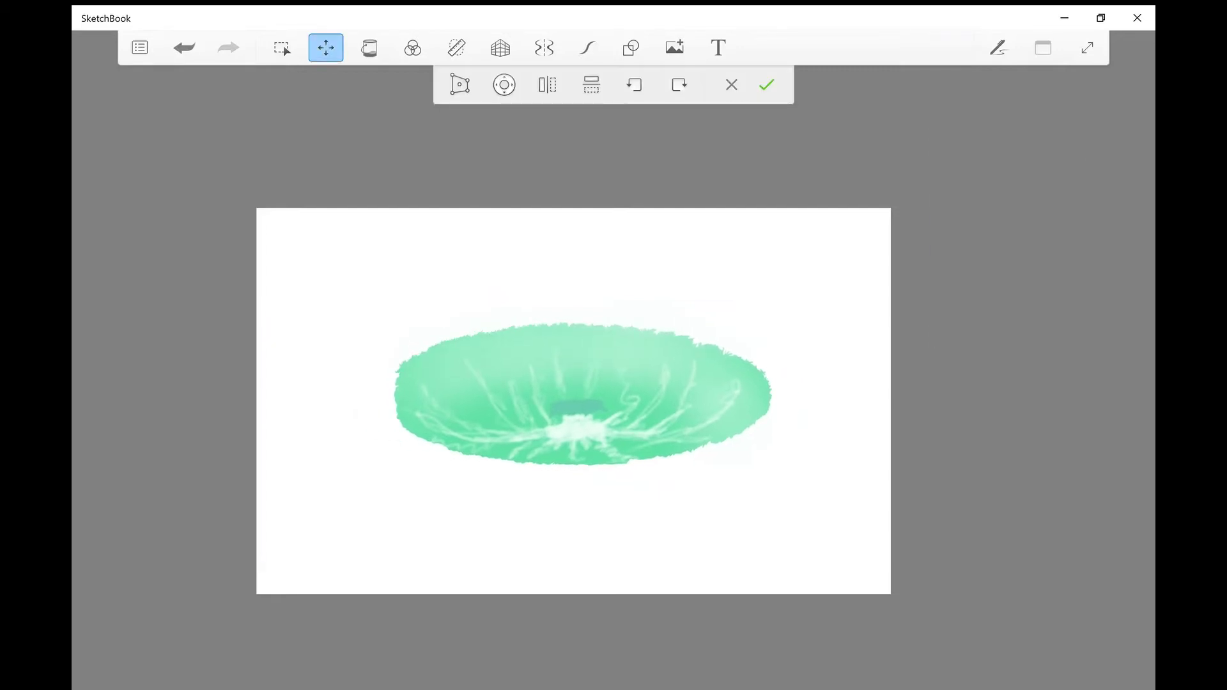
{"action": "left_click_drag", "start_coordinate": [771, 394], "coordinate": [901, 394]}
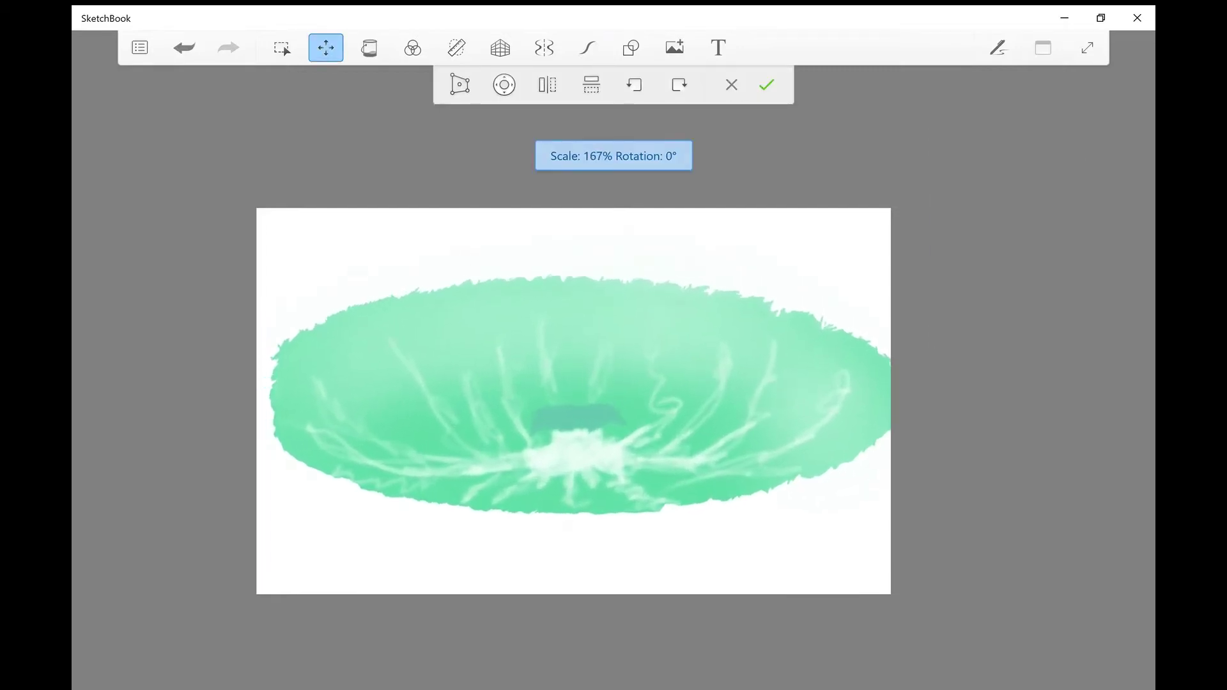
{"action": "scroll", "coordinate": [575, 396], "scroll_direction": "down", "scroll_amount": 3}
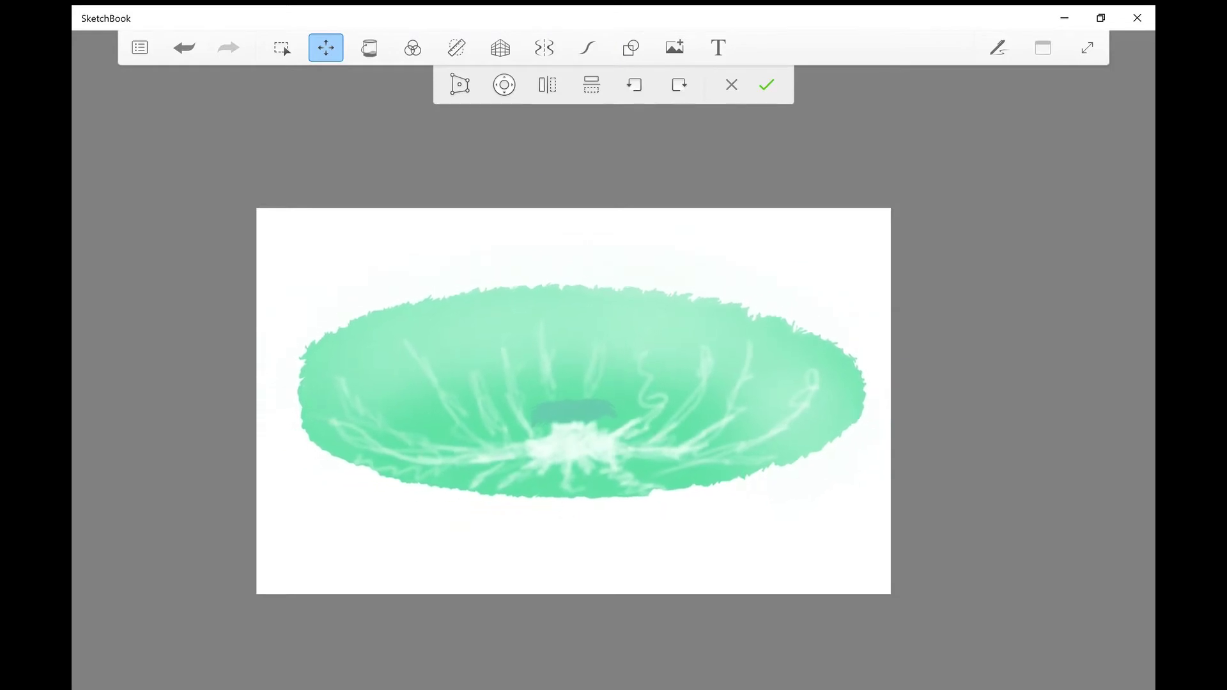
{"action": "left_click", "coordinate": [767, 85]}
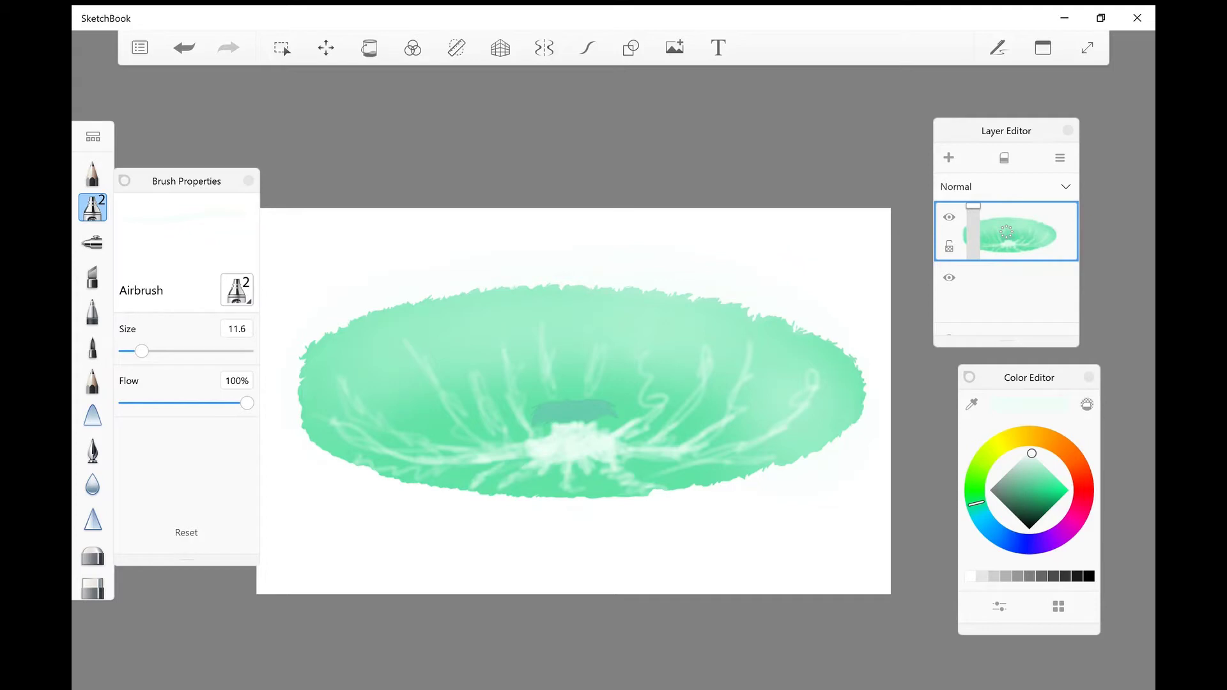
On the empty lower layer, choose dark green, set the airbrush size to 255, and try a broad stroke around the oval.
{"action": "left_click", "coordinate": [1006, 292]}
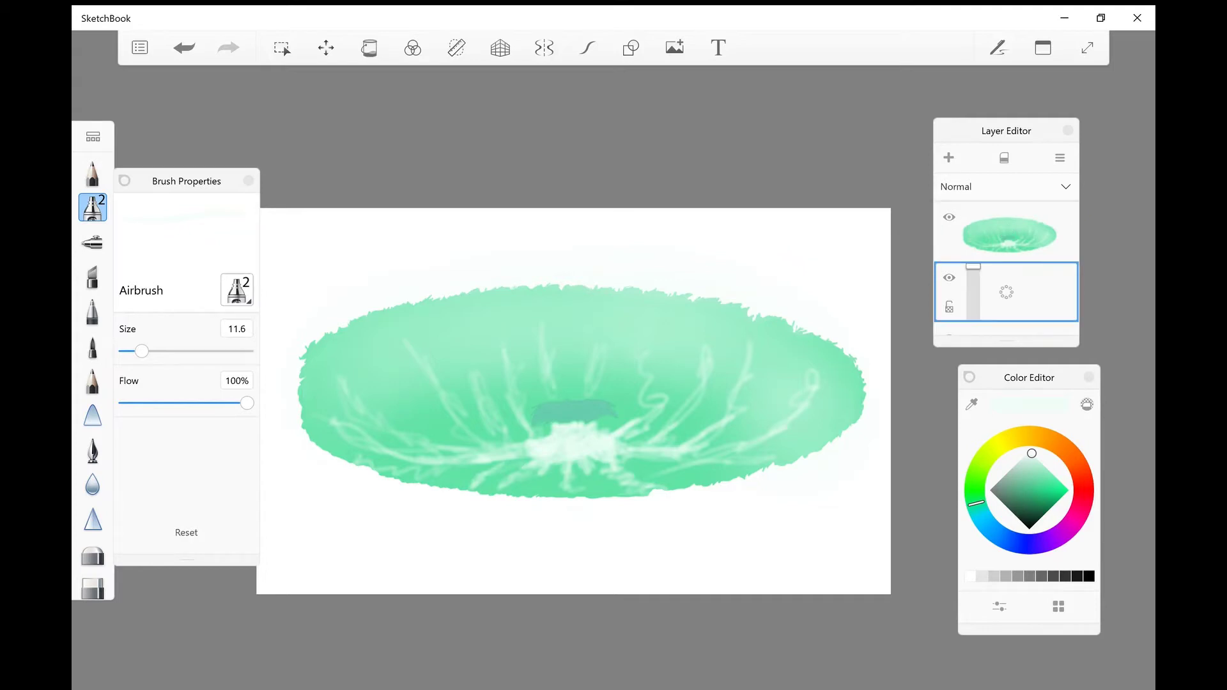
{"action": "left_click_drag", "start_coordinate": [1032, 453], "coordinate": [1036, 508]}
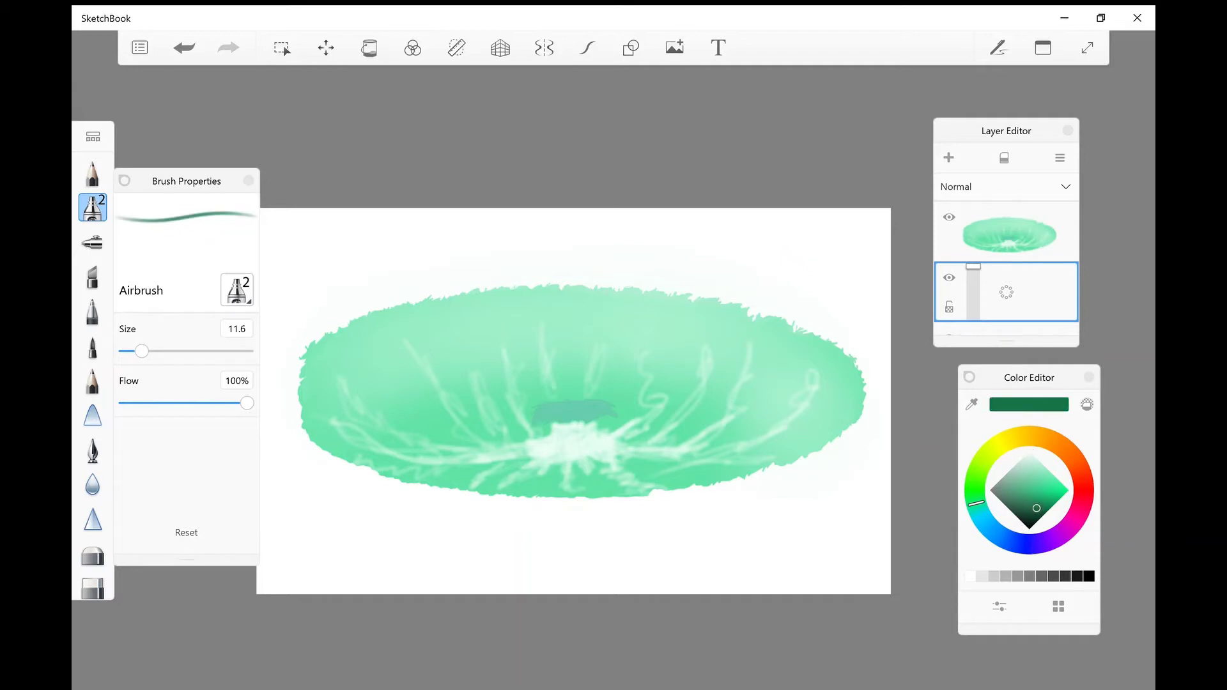
{"action": "left_click_drag", "start_coordinate": [141, 351], "coordinate": [246, 351]}
{"action": "mouse_move", "coordinate": [384, 262]}
{"action": "left_mouse_down"}
{"action": "mouse_move", "coordinate": [640, 249]}
{"action": "mouse_move", "coordinate": [397, 281]}
{"action": "mouse_move", "coordinate": [333, 307]}
{"action": "mouse_move", "coordinate": [281, 397]}
{"action": "mouse_move", "coordinate": [319, 467]}
{"action": "mouse_move", "coordinate": [448, 518]}
{"action": "mouse_move", "coordinate": [639, 550]}
{"action": "mouse_move", "coordinate": [831, 511]}
{"action": "mouse_move", "coordinate": [869, 434]}
{"action": "mouse_move", "coordinate": [799, 301]}
{"action": "mouse_move", "coordinate": [607, 243]}
{"action": "mouse_move", "coordinate": [307, 288]}
{"action": "mouse_move", "coordinate": [332, 486]}
{"action": "mouse_move", "coordinate": [607, 549]}
{"action": "mouse_move", "coordinate": [844, 498]}
{"action": "left_mouse_up"}
{"action": "key", "text": "ctrl+z"}
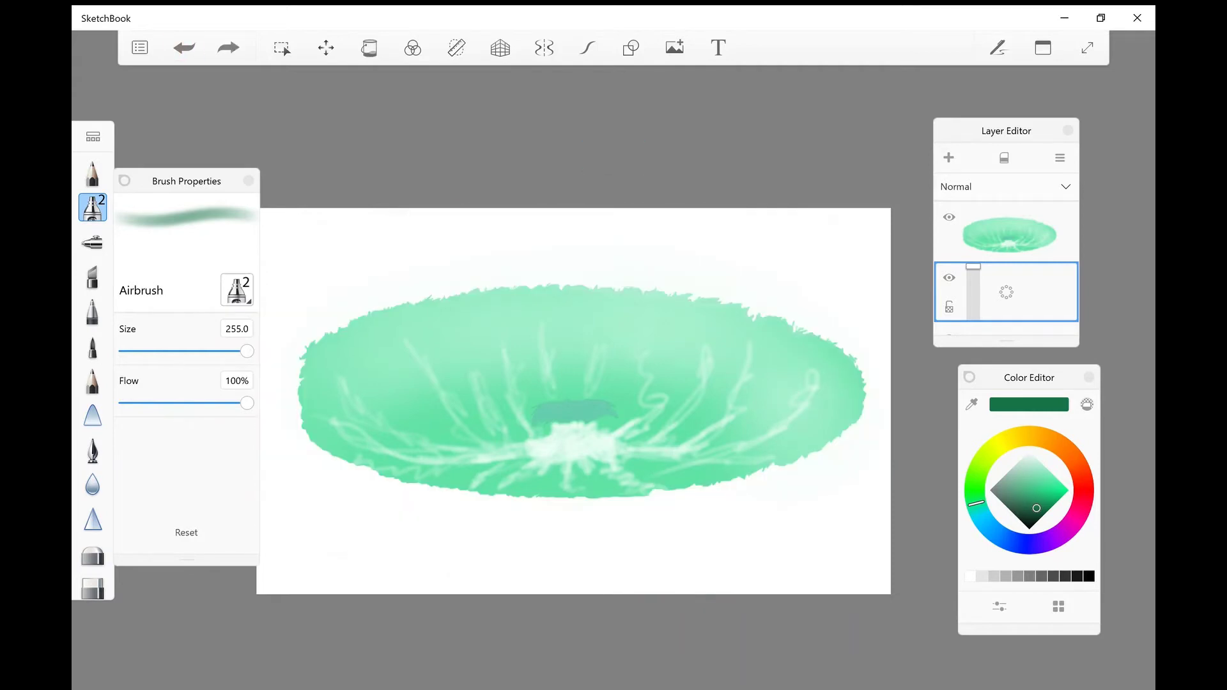
{"action": "key", "text": "v"}
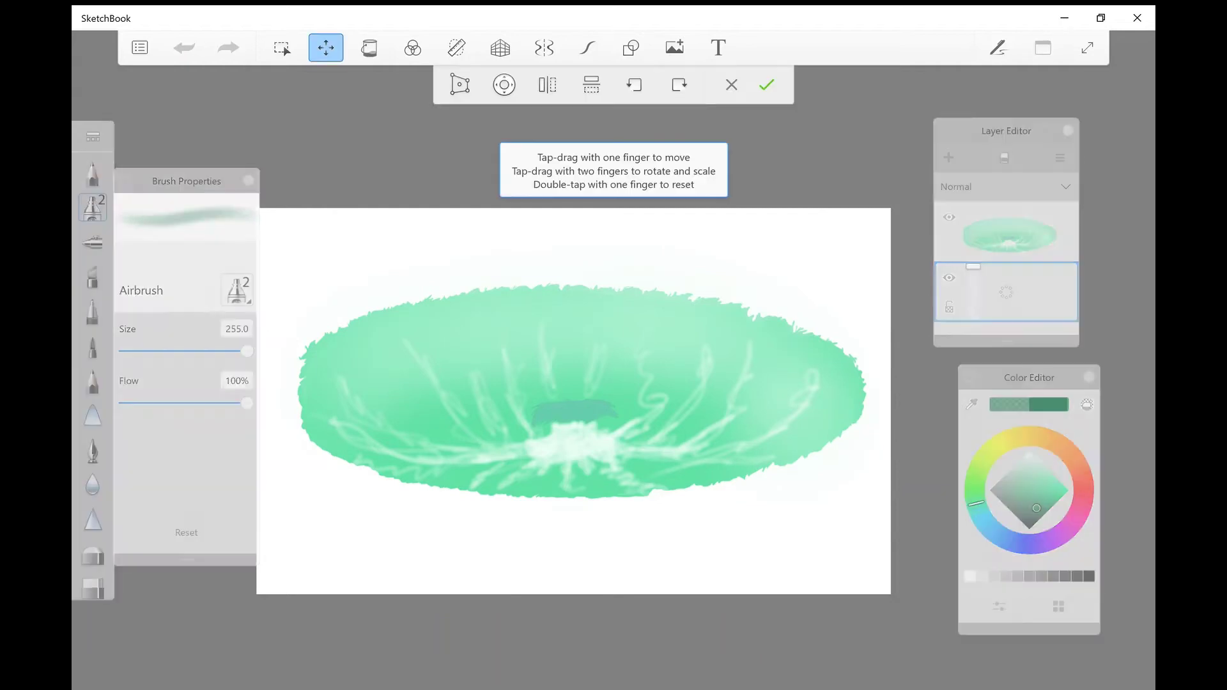
{"action": "scroll", "coordinate": [573, 401], "scroll_direction": "up", "scroll_amount": 3}
{"action": "scroll", "coordinate": [573, 401], "scroll_direction": "up", "scroll_amount": 4}
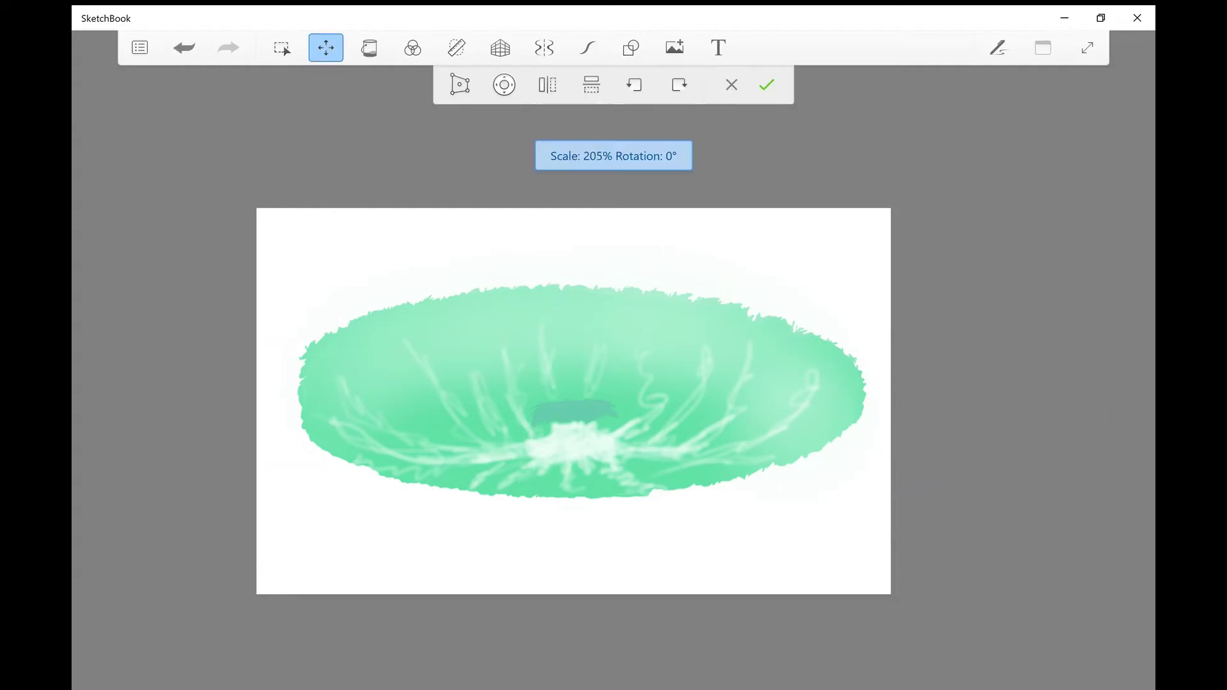
{"action": "key", "text": "Return"}
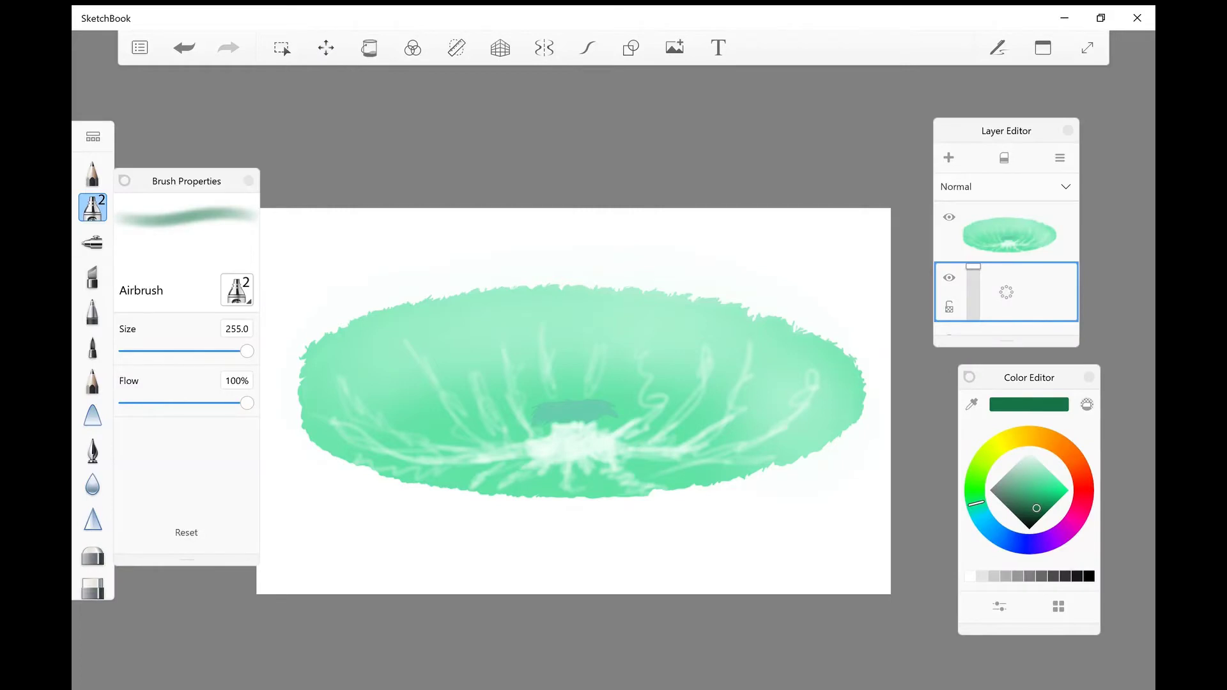
Scale up and reposition the painted oval layer until its green fills the whole canvas.
{"action": "key", "text": "v"}
{"action": "scroll", "coordinate": [573, 401], "scroll_direction": "up", "scroll_amount": 6}
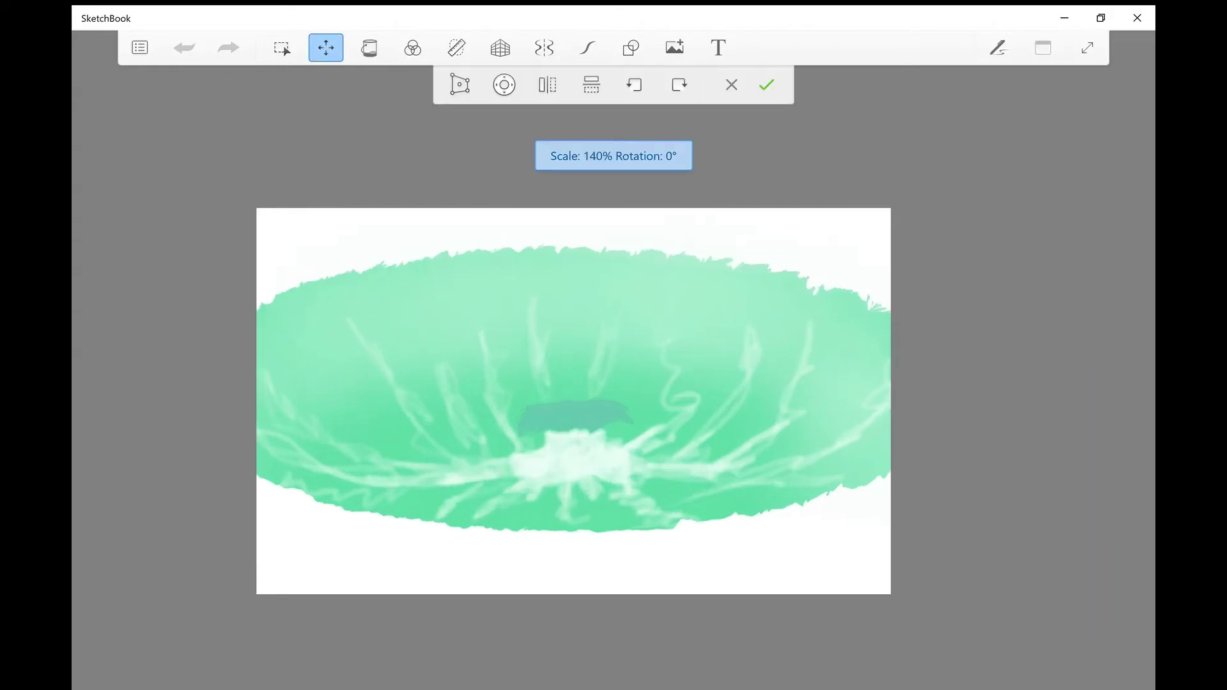
{"action": "left_click_drag", "start_coordinate": [582, 420], "coordinate": [574, 445]}
{"action": "left_click", "coordinate": [766, 84]}
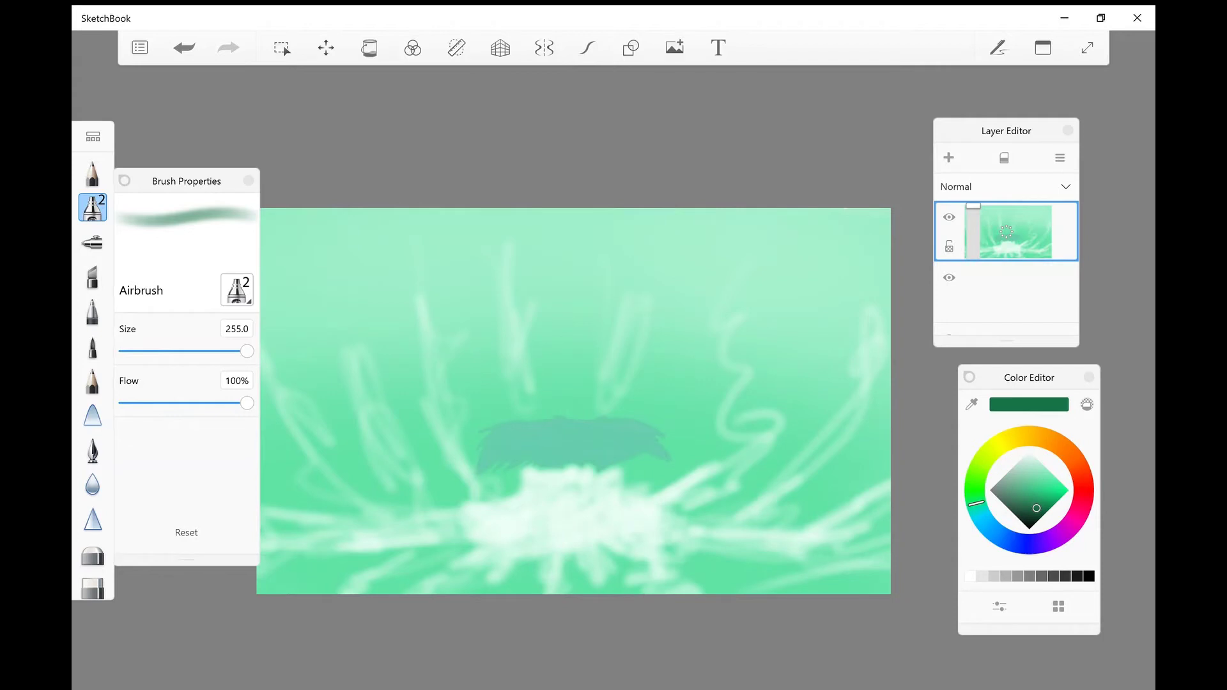
Switch to the Marker brush and place the empty layer above the green painting as the active layer.
{"action": "left_click", "coordinate": [92, 242]}
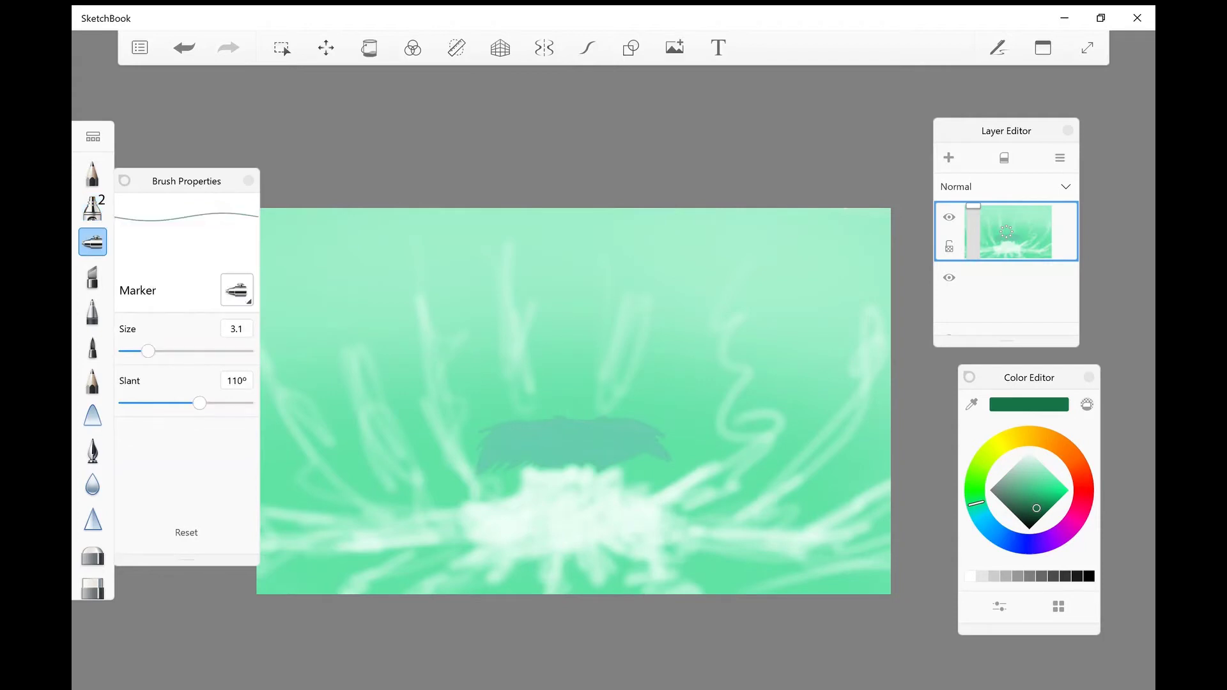
{"action": "left_click_drag", "start_coordinate": [580, 426], "coordinate": [577, 444]}
{"action": "left_click", "coordinate": [1016, 291]}
{"action": "key", "text": "ctrl+z"}
{"action": "scroll", "coordinate": [557, 406], "scroll_direction": "up", "scroll_amount": 5}
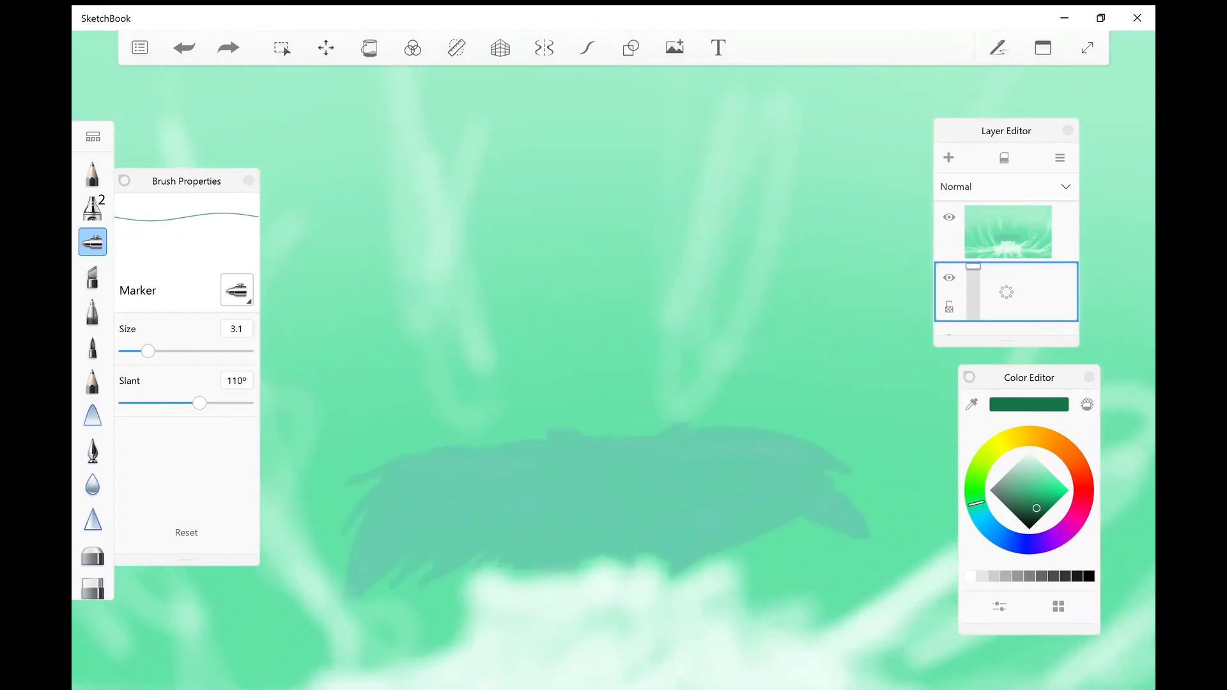
{"action": "key", "text": "ctrl+y"}
{"action": "key", "text": "ctrl+z"}
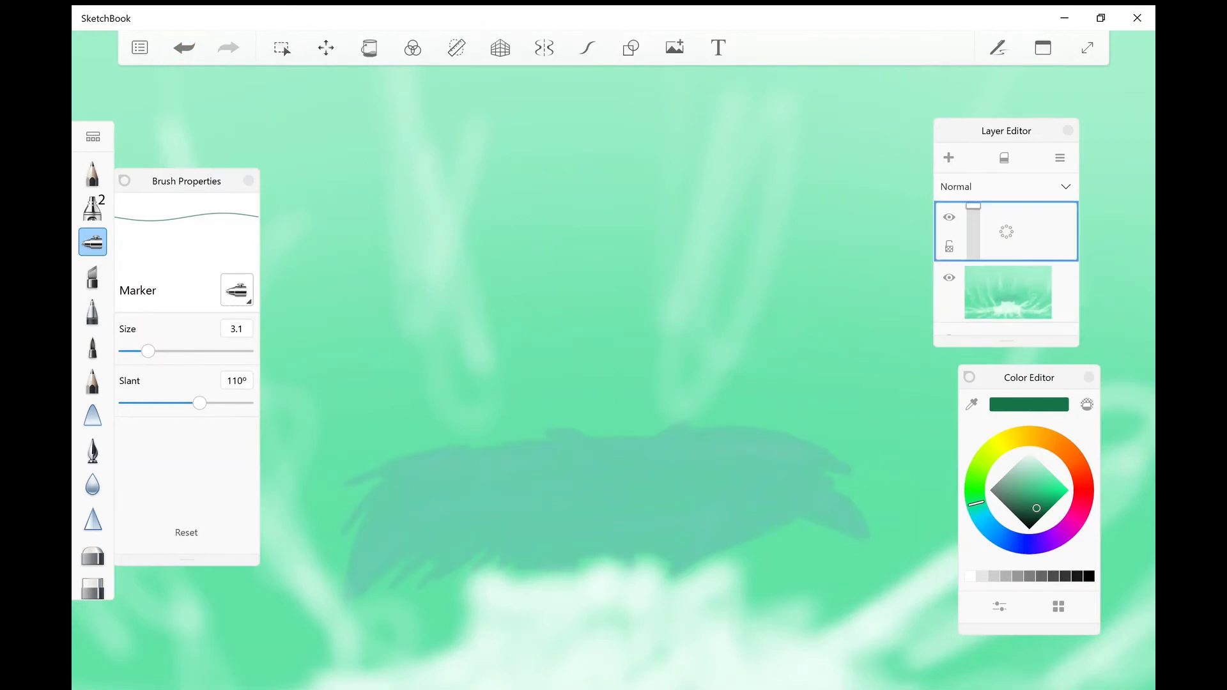
Scribble a small circle above the bluish patch, then fill it solid and add a tall-hatted head with the Marker at size 8.6.
{"action": "mouse_move", "coordinate": [559, 335]}
{"action": "left_mouse_down"}
{"action": "mouse_move", "coordinate": [578, 354]}
{"action": "mouse_move", "coordinate": [594, 319]}
{"action": "mouse_move", "coordinate": [592, 348]}
{"action": "mouse_move", "coordinate": [563, 326]}
{"action": "mouse_move", "coordinate": [578, 358]}
{"action": "mouse_move", "coordinate": [581, 329]}
{"action": "mouse_move", "coordinate": [572, 346]}
{"action": "left_mouse_up"}
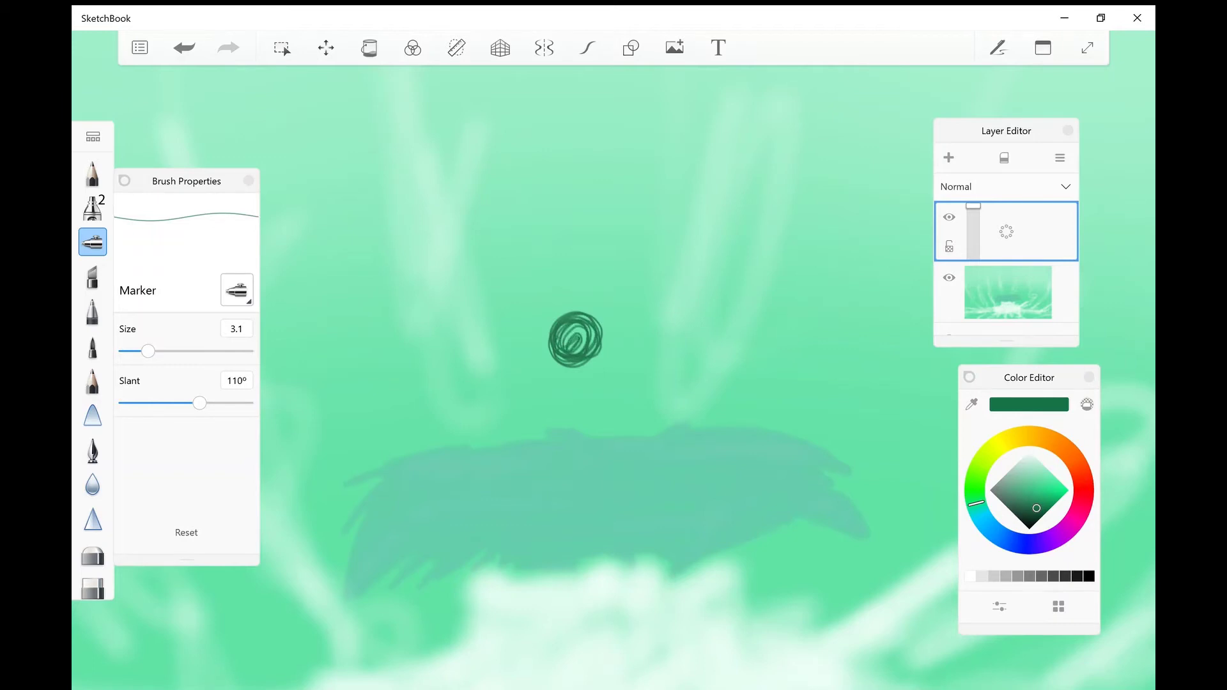
{"action": "left_click_drag", "start_coordinate": [148, 350], "coordinate": [188, 351]}
{"action": "mouse_move", "coordinate": [575, 335]}
{"action": "left_mouse_down"}
{"action": "mouse_move", "coordinate": [579, 350]}
{"action": "mouse_move", "coordinate": [564, 336]}
{"action": "mouse_move", "coordinate": [582, 319]}
{"action": "mouse_move", "coordinate": [601, 345]}
{"action": "mouse_move", "coordinate": [578, 339]}
{"action": "mouse_move", "coordinate": [552, 291]}
{"action": "mouse_move", "coordinate": [569, 288]}
{"action": "mouse_move", "coordinate": [574, 310]}
{"action": "mouse_move", "coordinate": [550, 285]}
{"action": "mouse_move", "coordinate": [543, 339]}
{"action": "mouse_move", "coordinate": [543, 321]}
{"action": "mouse_move", "coordinate": [580, 303]}
{"action": "mouse_move", "coordinate": [543, 312]}
{"action": "left_mouse_up"}
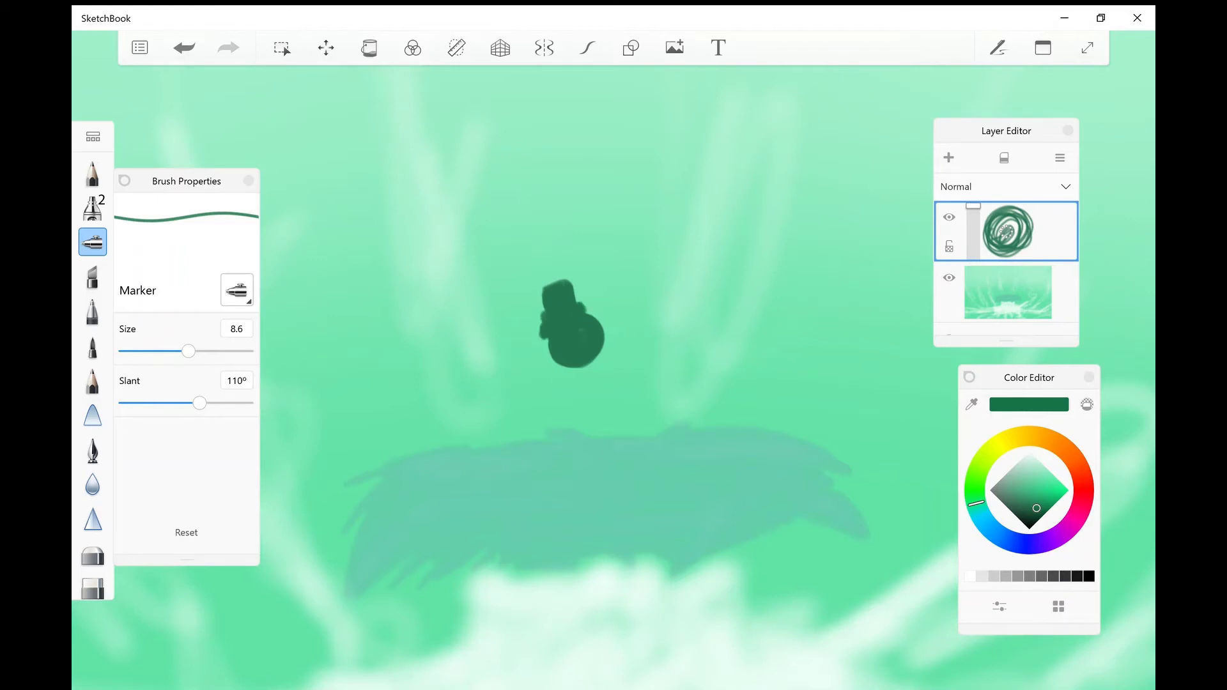
Complete the dark green silhouette with a tapered torso, one standing leg, one raised leg, and an arm holding an instrument.
{"action": "mouse_move", "coordinate": [579, 369]}
{"action": "left_mouse_down"}
{"action": "mouse_move", "coordinate": [595, 403]}
{"action": "mouse_move", "coordinate": [609, 379]}
{"action": "mouse_move", "coordinate": [563, 391]}
{"action": "mouse_move", "coordinate": [579, 409]}
{"action": "mouse_move", "coordinate": [625, 373]}
{"action": "mouse_move", "coordinate": [632, 415]}
{"action": "mouse_move", "coordinate": [666, 406]}
{"action": "mouse_move", "coordinate": [616, 393]}
{"action": "mouse_move", "coordinate": [595, 436]}
{"action": "mouse_move", "coordinate": [612, 460]}
{"action": "left_mouse_up"}
{"action": "mouse_move", "coordinate": [597, 412]}
{"action": "left_mouse_down"}
{"action": "mouse_move", "coordinate": [625, 462]}
{"action": "mouse_move", "coordinate": [602, 457]}
{"action": "mouse_move", "coordinate": [605, 438]}
{"action": "left_mouse_up"}
{"action": "mouse_move", "coordinate": [602, 368]}
{"action": "left_mouse_down"}
{"action": "mouse_move", "coordinate": [641, 328]}
{"action": "mouse_move", "coordinate": [610, 359]}
{"action": "mouse_move", "coordinate": [617, 367]}
{"action": "left_mouse_up"}
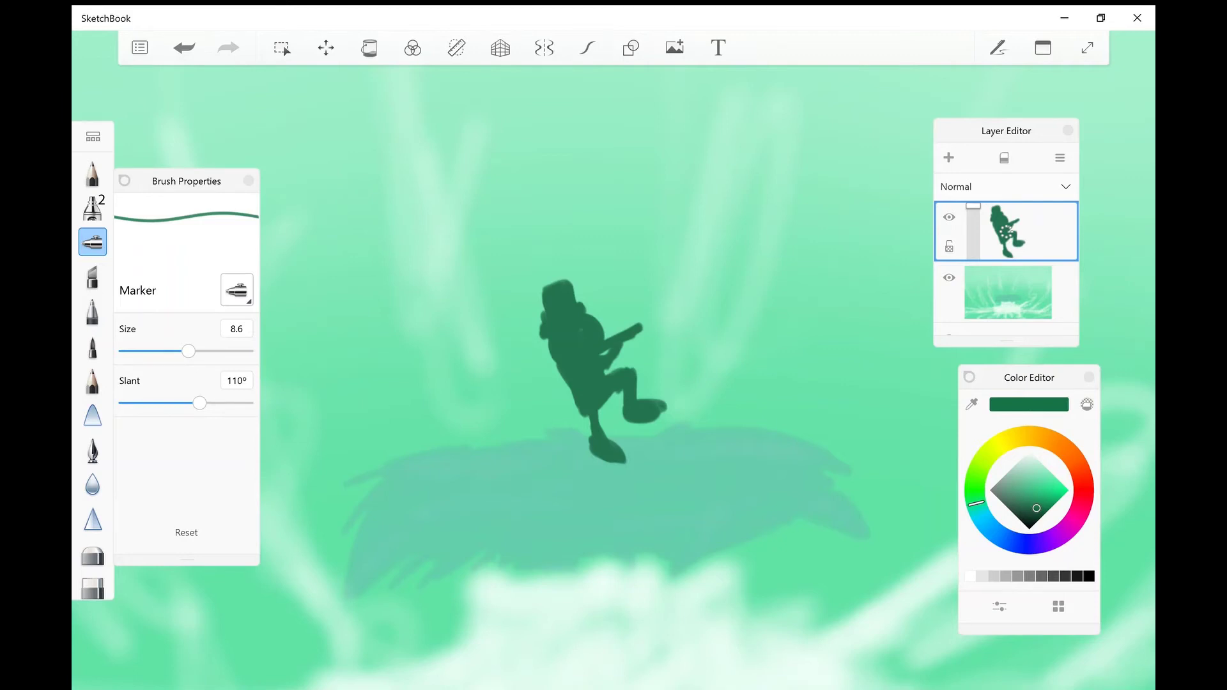
{"action": "left_click_drag", "start_coordinate": [541, 317], "coordinate": [536, 331]}
Draw small music notes beside the silhouette's instrument with the Marker at size 2.2.
{"action": "left_click_drag", "start_coordinate": [188, 351], "coordinate": [142, 351]}
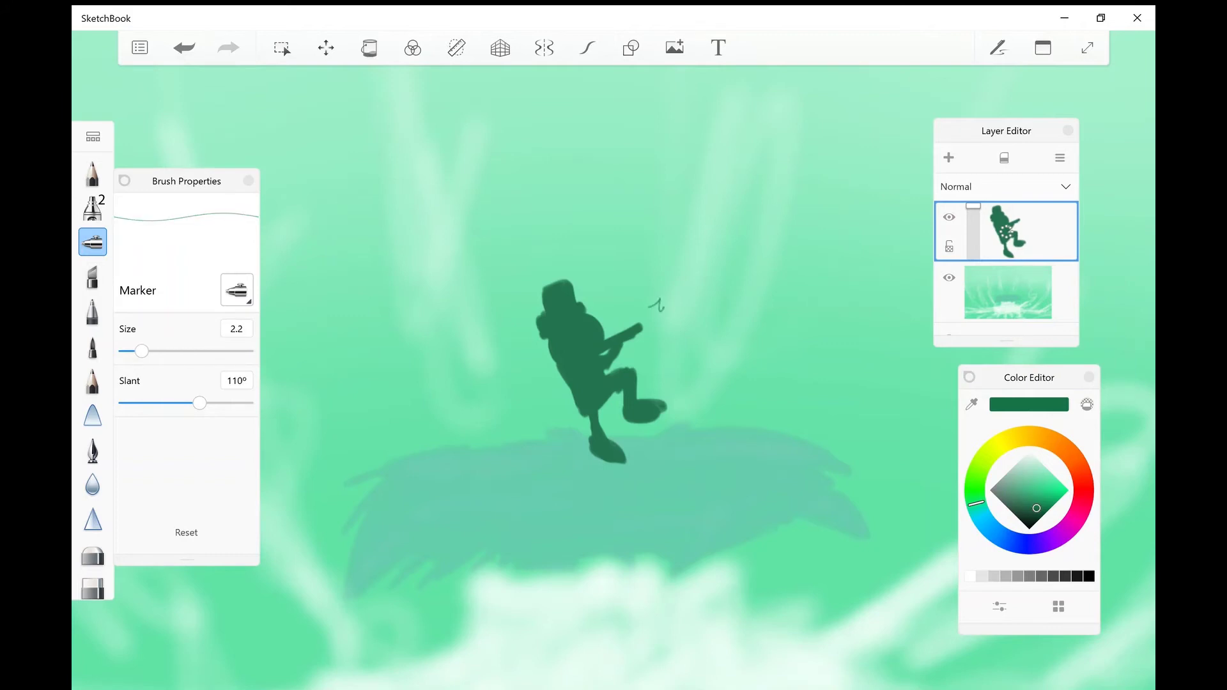
{"action": "mouse_move", "coordinate": [622, 281]}
{"action": "left_mouse_down"}
{"action": "mouse_move", "coordinate": [639, 273]}
{"action": "mouse_move", "coordinate": [638, 290]}
{"action": "left_mouse_up"}
{"action": "left_click_drag", "start_coordinate": [627, 278], "coordinate": [624, 294]}
Airbrush a soft medium-green shadow over the centre of the white trunk at size 255.
{"action": "scroll", "coordinate": [597, 371], "scroll_direction": "down", "scroll_amount": 6}
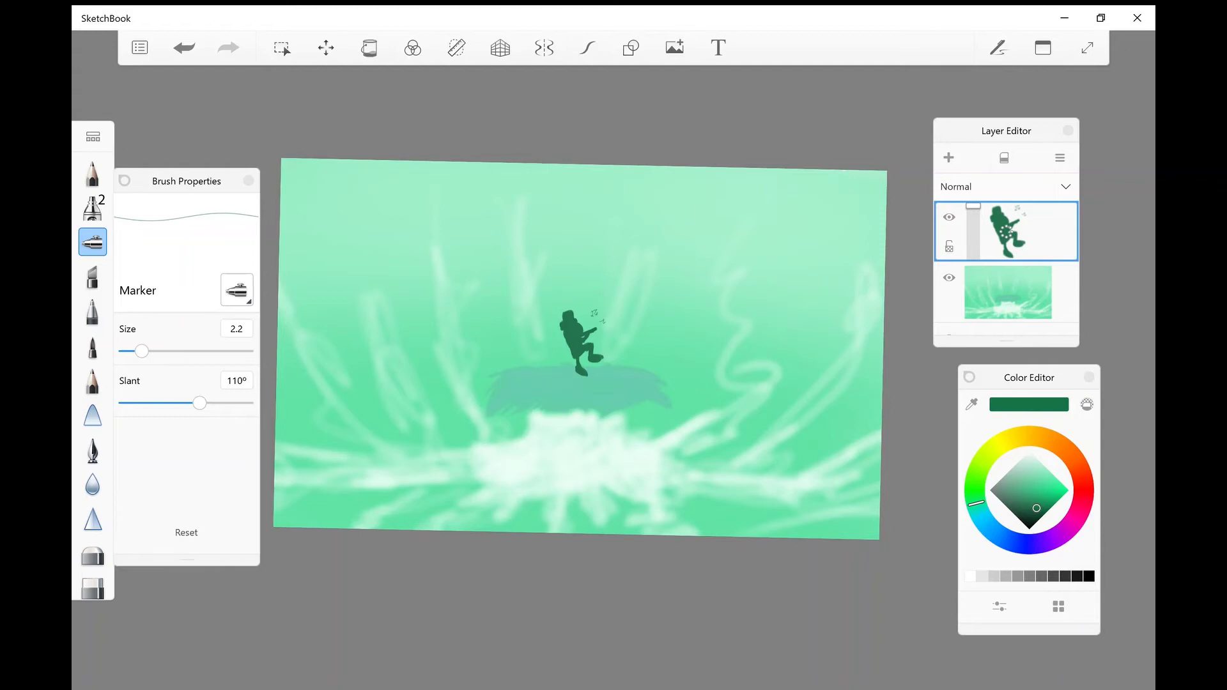
{"action": "left_click", "coordinate": [92, 208]}
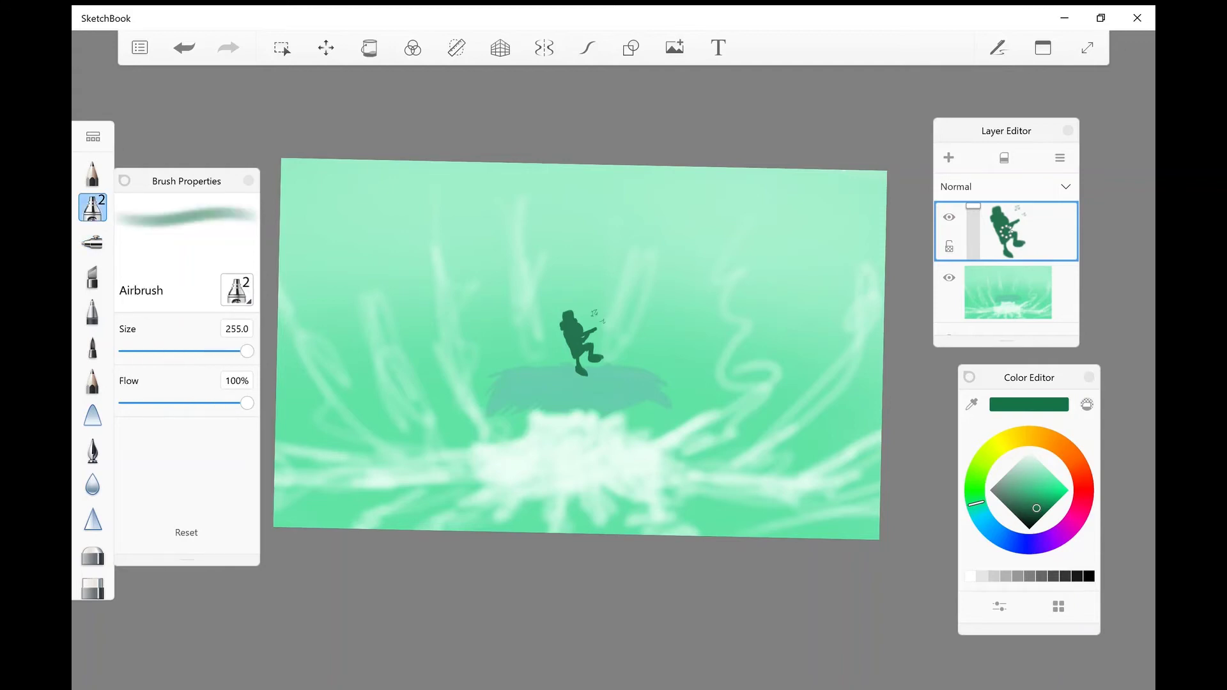
{"action": "left_click_drag", "start_coordinate": [1036, 508], "coordinate": [1033, 492]}
{"action": "scroll", "coordinate": [584, 459], "scroll_direction": "up", "scroll_amount": 5}
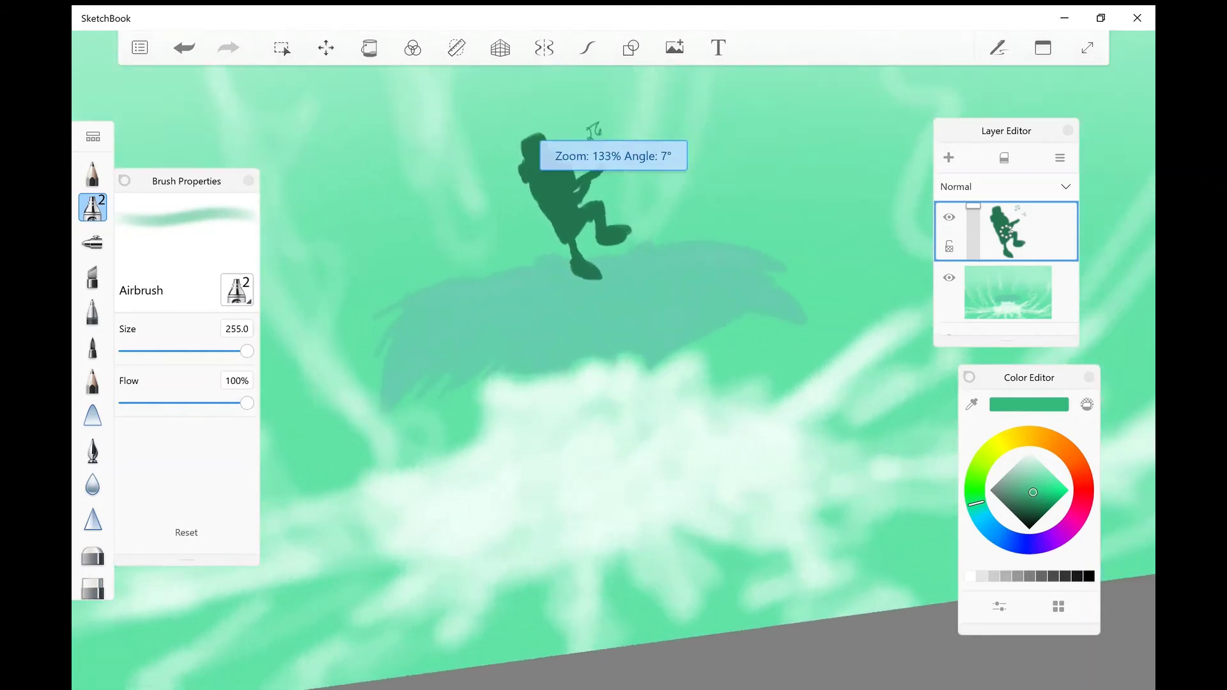
{"action": "mouse_move", "coordinate": [594, 502]}
{"action": "left_mouse_down"}
{"action": "mouse_move", "coordinate": [556, 483]}
{"action": "mouse_move", "coordinate": [643, 486]}
{"action": "mouse_move", "coordinate": [528, 495]}
{"action": "left_mouse_up"}
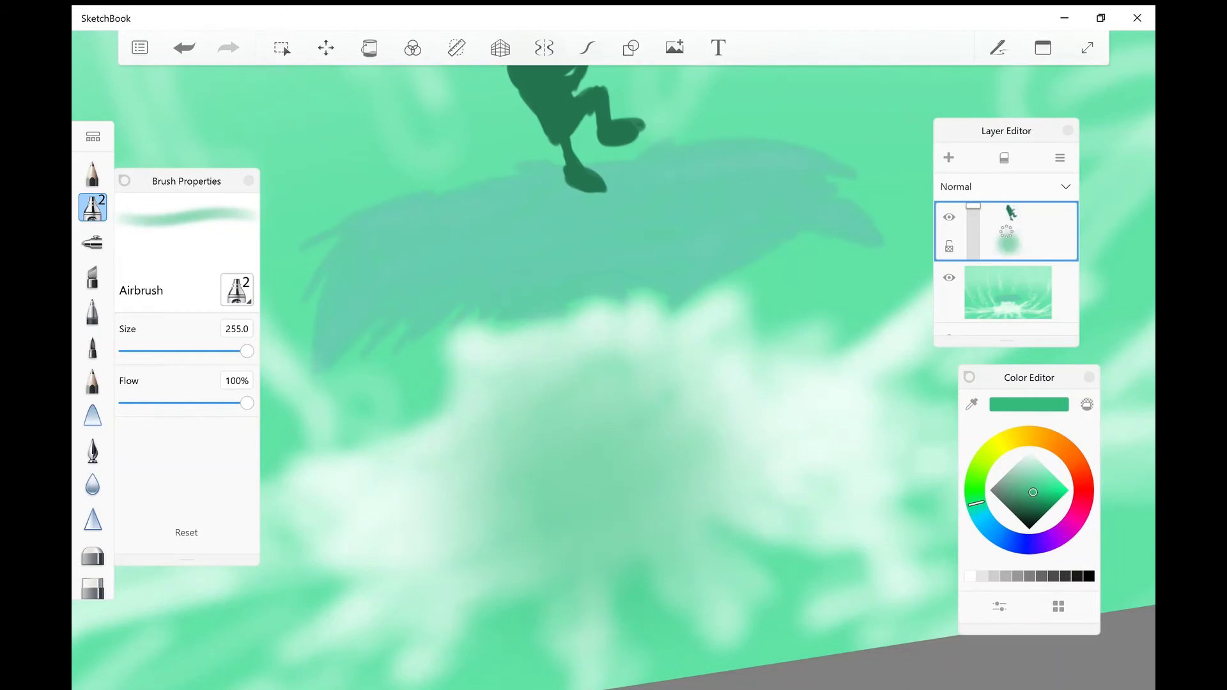
Try to sketch a thin pot rim on the shaded trunk with the Marker at size 2.2.
{"action": "left_click", "coordinate": [93, 241]}
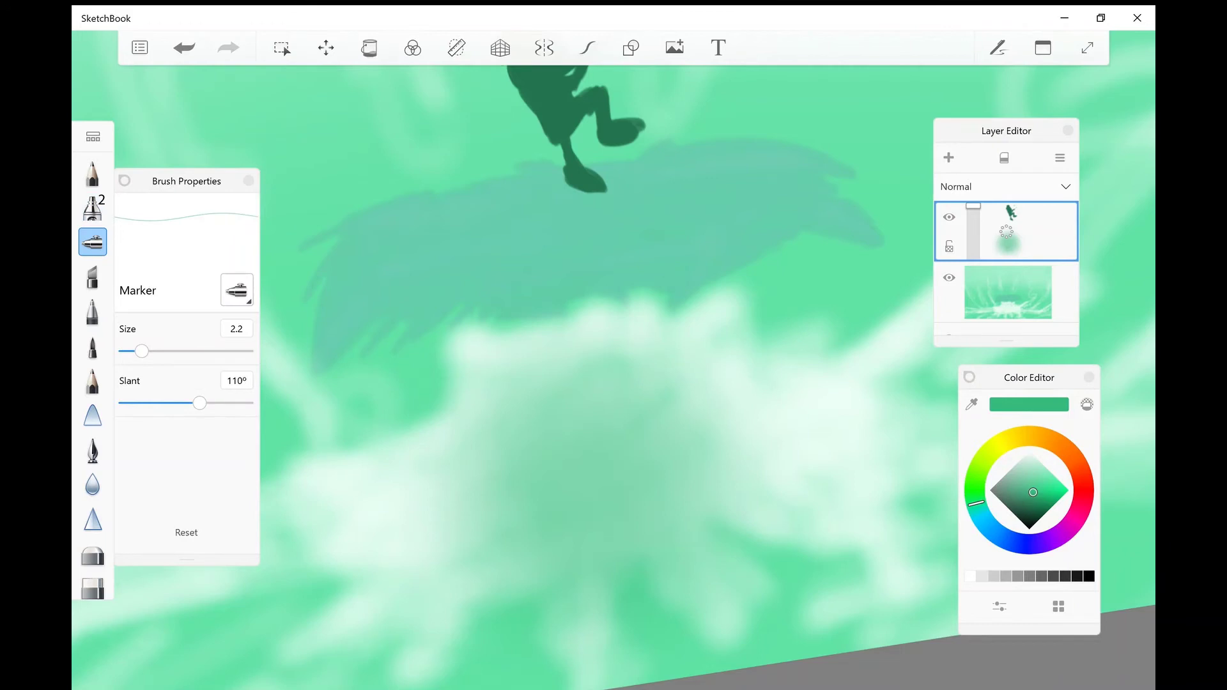
{"action": "mouse_move", "coordinate": [550, 464]}
{"action": "left_mouse_down"}
{"action": "mouse_move", "coordinate": [659, 438]}
{"action": "mouse_move", "coordinate": [546, 467]}
{"action": "left_mouse_up"}
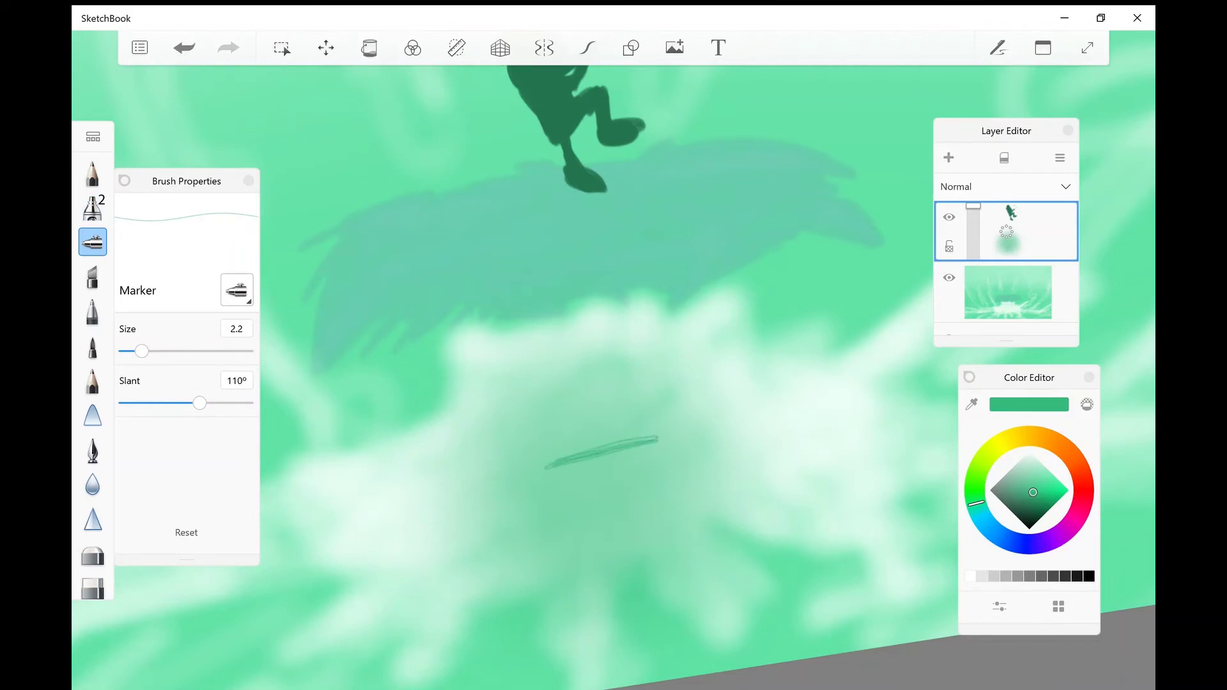
{"action": "mouse_move", "coordinate": [633, 443]}
{"action": "left_mouse_down"}
{"action": "mouse_move", "coordinate": [544, 464]}
{"action": "mouse_move", "coordinate": [552, 500]}
{"action": "mouse_move", "coordinate": [658, 477]}
{"action": "mouse_move", "coordinate": [678, 451]}
{"action": "left_mouse_up"}
{"action": "left_click", "coordinate": [184, 47]}
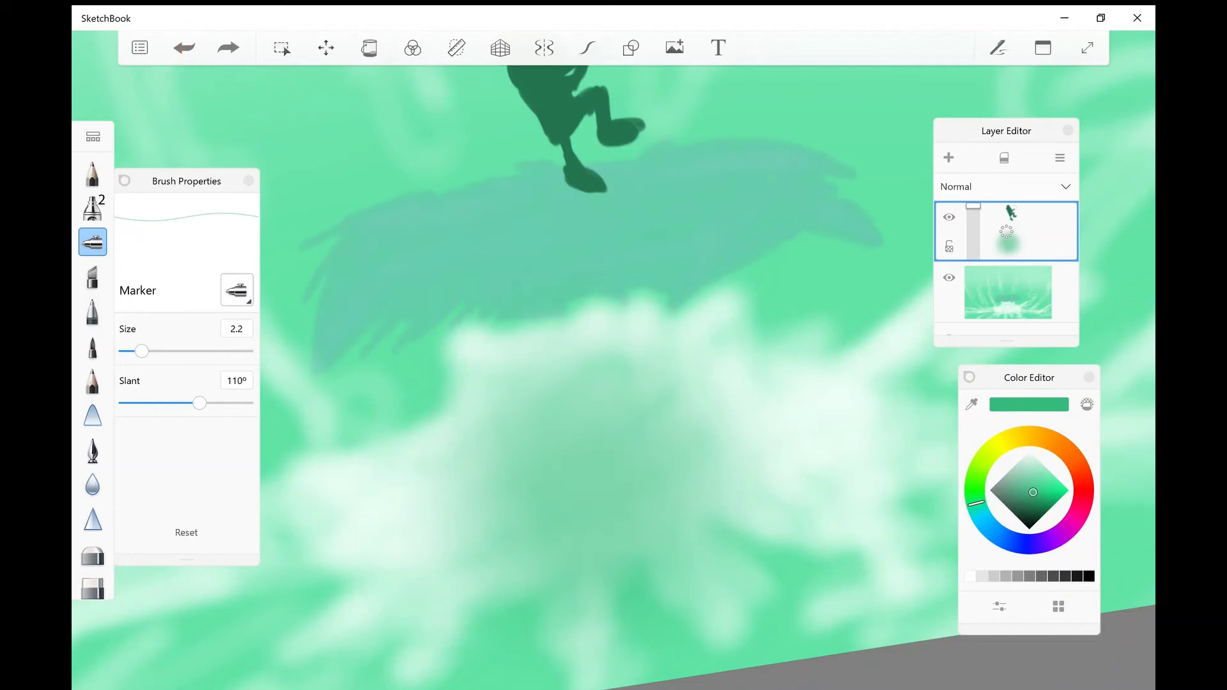
Set the Marker to size 7.6 and a darker green, try painting a round rimmed pot on the trunk, and undo its strokes.
{"action": "left_click_drag", "start_coordinate": [141, 351], "coordinate": [183, 351]}
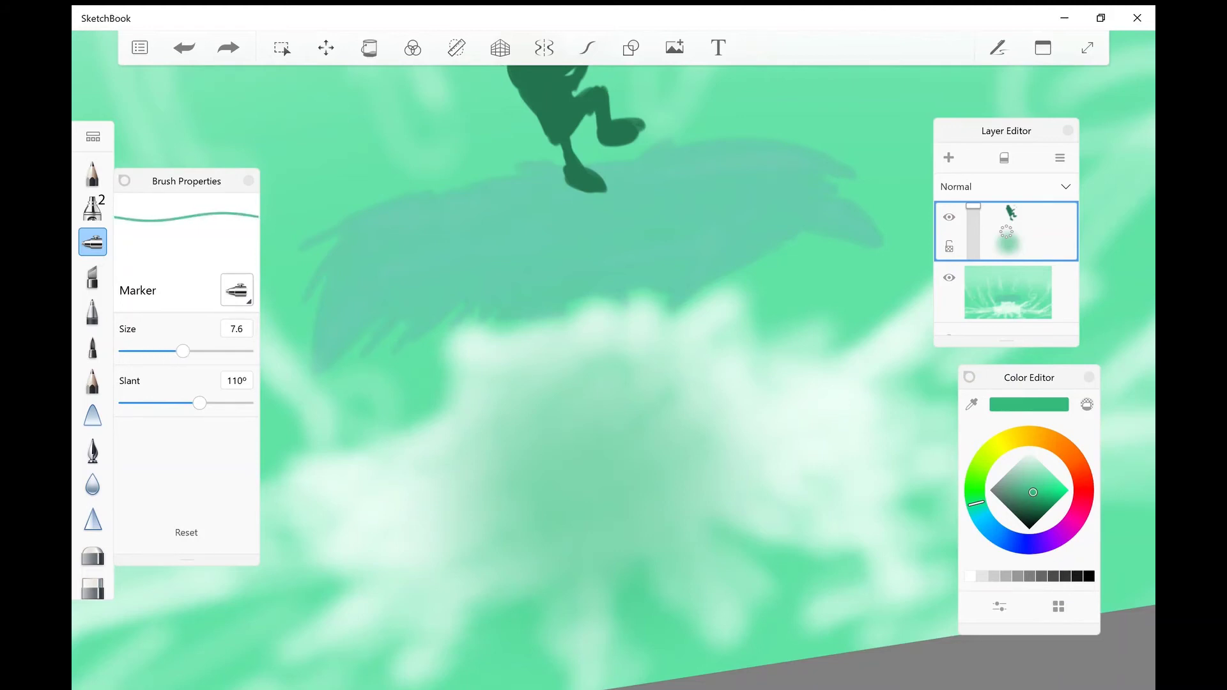
{"action": "left_click_drag", "start_coordinate": [1033, 492], "coordinate": [1034, 511]}
{"action": "mouse_move", "coordinate": [613, 450]}
{"action": "left_mouse_down"}
{"action": "mouse_move", "coordinate": [536, 457]}
{"action": "mouse_move", "coordinate": [614, 446]}
{"action": "mouse_move", "coordinate": [551, 449]}
{"action": "mouse_move", "coordinate": [553, 475]}
{"action": "mouse_move", "coordinate": [569, 464]}
{"action": "left_mouse_up"}
{"action": "mouse_move", "coordinate": [580, 461]}
{"action": "left_mouse_down"}
{"action": "mouse_move", "coordinate": [555, 483]}
{"action": "mouse_move", "coordinate": [607, 460]}
{"action": "mouse_move", "coordinate": [616, 505]}
{"action": "mouse_move", "coordinate": [556, 508]}
{"action": "mouse_move", "coordinate": [543, 486]}
{"action": "mouse_move", "coordinate": [607, 473]}
{"action": "mouse_move", "coordinate": [633, 511]}
{"action": "mouse_move", "coordinate": [630, 486]}
{"action": "mouse_move", "coordinate": [530, 499]}
{"action": "mouse_move", "coordinate": [633, 505]}
{"action": "mouse_move", "coordinate": [575, 534]}
{"action": "mouse_move", "coordinate": [604, 540]}
{"action": "mouse_move", "coordinate": [585, 489]}
{"action": "mouse_move", "coordinate": [594, 518]}
{"action": "mouse_move", "coordinate": [587, 498]}
{"action": "mouse_move", "coordinate": [636, 524]}
{"action": "mouse_move", "coordinate": [547, 542]}
{"action": "left_mouse_up"}
{"action": "left_click_drag", "start_coordinate": [621, 454], "coordinate": [628, 460]}
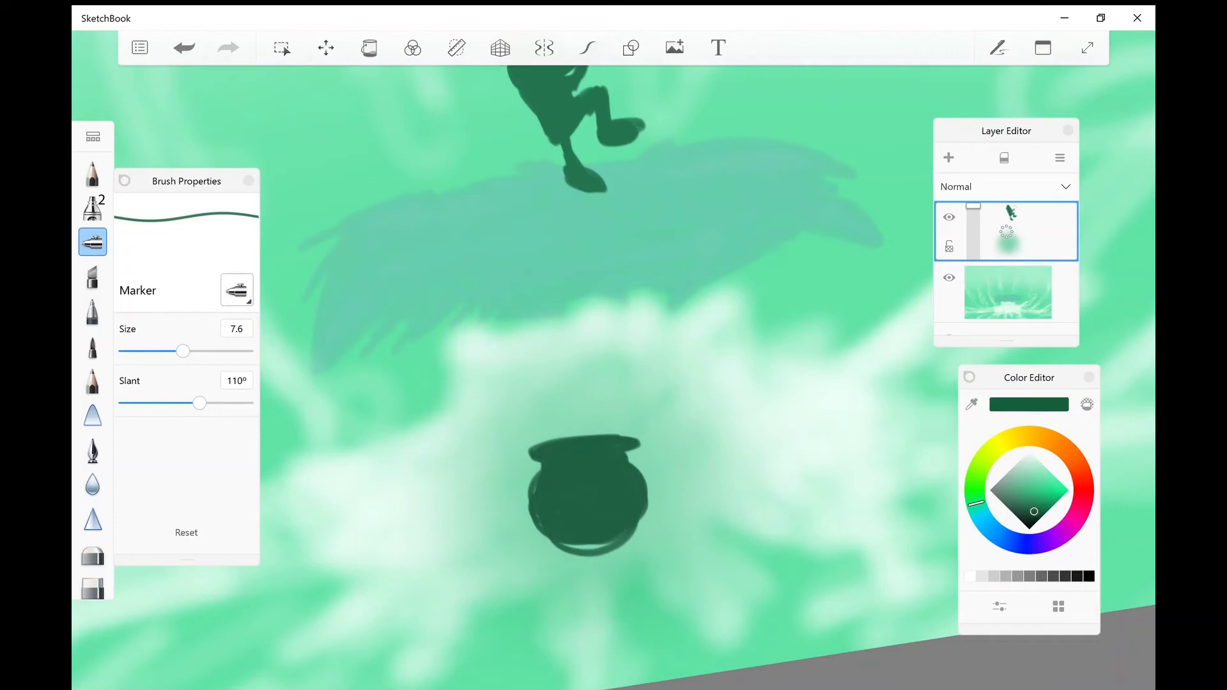
{"action": "left_click_drag", "start_coordinate": [620, 541], "coordinate": [562, 551]}
{"action": "key", "text": "ctrl+z"}
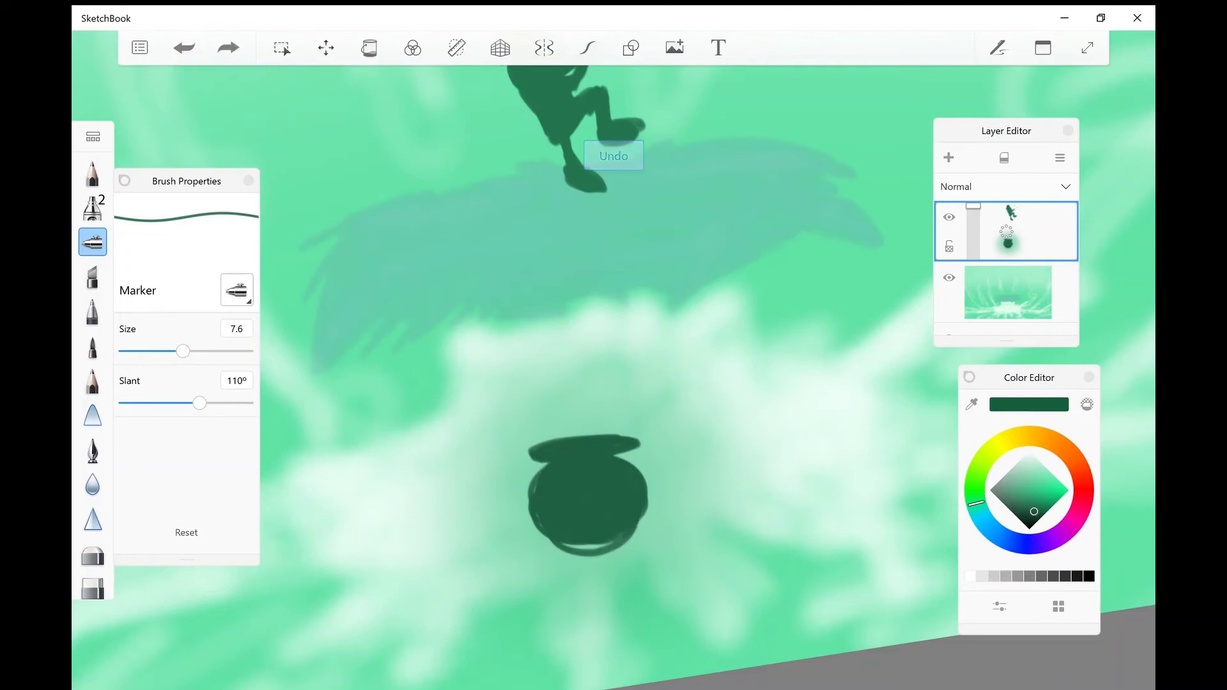
{"action": "key", "text": "ctrl+z"}
{"action": "key", "text": "ctrl+z"}
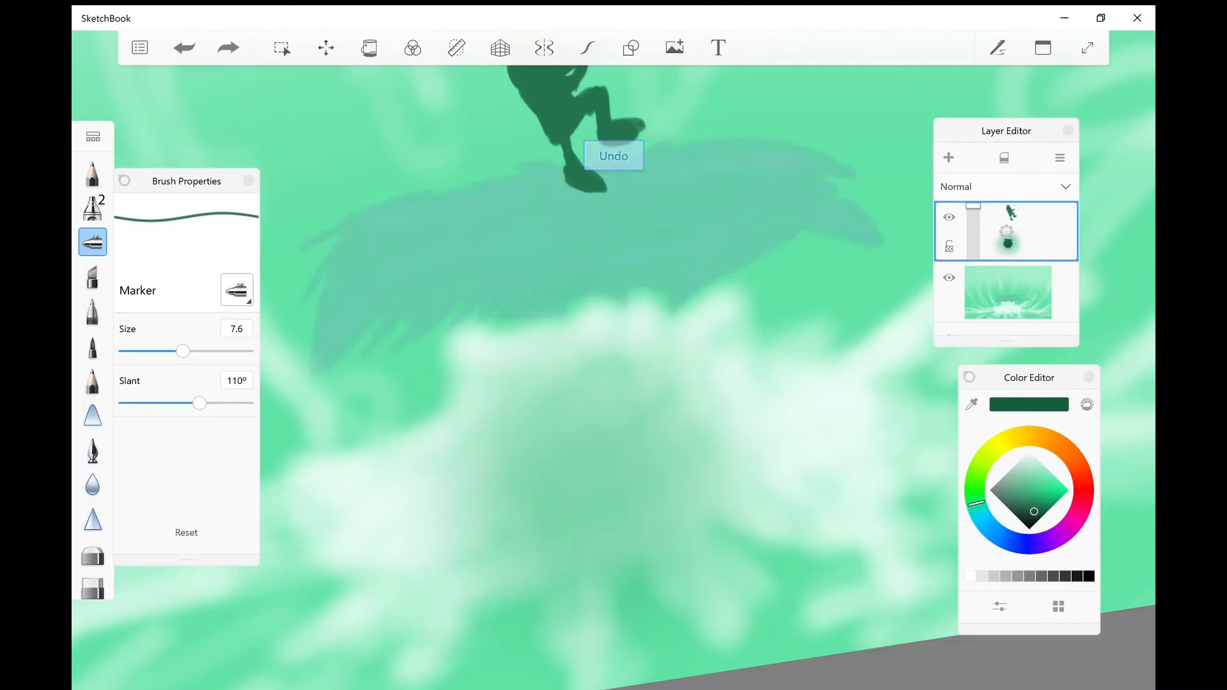
Add a new top layer and paint a solid dark green round pot with a wide rim over the trunk's soft shading.
{"action": "left_click", "coordinate": [948, 157]}
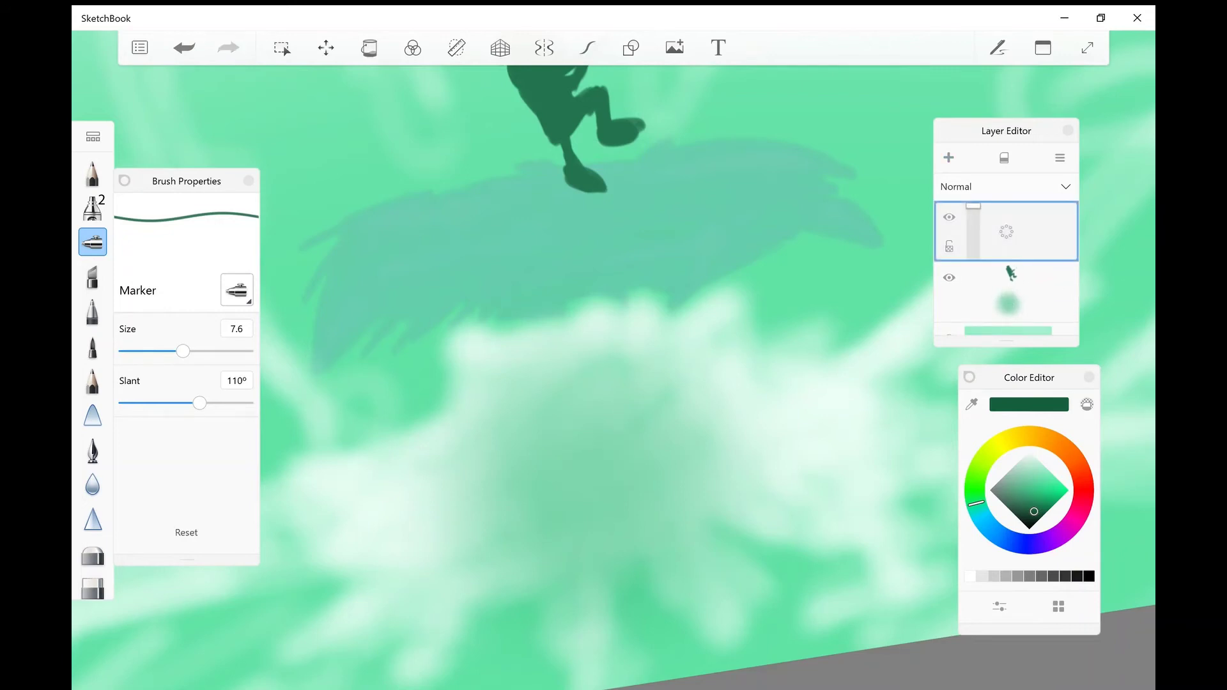
{"action": "mouse_move", "coordinate": [593, 444]}
{"action": "left_mouse_down"}
{"action": "mouse_move", "coordinate": [502, 461]}
{"action": "mouse_move", "coordinate": [686, 427]}
{"action": "mouse_move", "coordinate": [494, 459]}
{"action": "mouse_move", "coordinate": [554, 462]}
{"action": "mouse_move", "coordinate": [673, 500]}
{"action": "mouse_move", "coordinate": [600, 548]}
{"action": "mouse_move", "coordinate": [607, 511]}
{"action": "left_mouse_up"}
{"action": "key", "text": "ctrl+z"}
{"action": "key", "text": "ctrl+z"}
{"action": "mouse_move", "coordinate": [559, 455]}
{"action": "left_mouse_down"}
{"action": "mouse_move", "coordinate": [620, 439]}
{"action": "mouse_move", "coordinate": [550, 447]}
{"action": "mouse_move", "coordinate": [633, 439]}
{"action": "mouse_move", "coordinate": [569, 455]}
{"action": "mouse_move", "coordinate": [542, 445]}
{"action": "mouse_move", "coordinate": [620, 466]}
{"action": "mouse_move", "coordinate": [633, 485]}
{"action": "mouse_move", "coordinate": [639, 460]}
{"action": "mouse_move", "coordinate": [601, 492]}
{"action": "mouse_move", "coordinate": [559, 466]}
{"action": "mouse_move", "coordinate": [556, 492]}
{"action": "mouse_move", "coordinate": [623, 469]}
{"action": "mouse_move", "coordinate": [607, 469]}
{"action": "mouse_move", "coordinate": [619, 492]}
{"action": "mouse_move", "coordinate": [579, 489]}
{"action": "mouse_move", "coordinate": [633, 478]}
{"action": "left_mouse_up"}
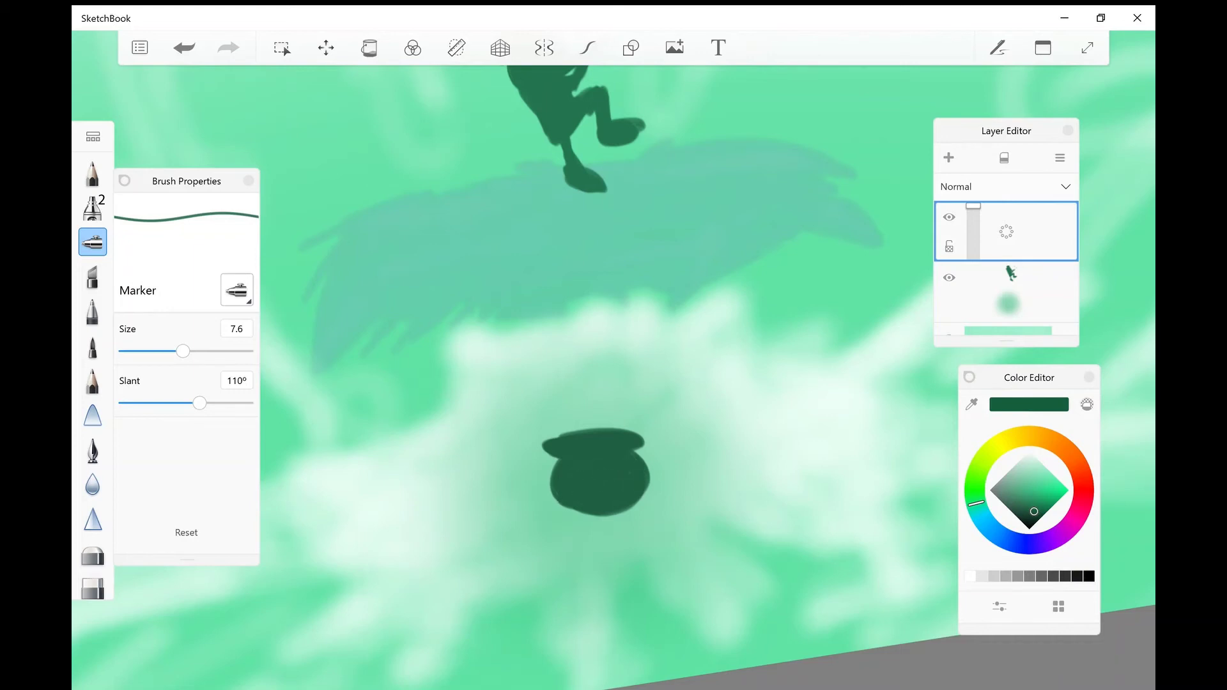
{"action": "mouse_move", "coordinate": [601, 512]}
{"action": "left_mouse_down"}
{"action": "mouse_move", "coordinate": [569, 515]}
{"action": "mouse_move", "coordinate": [608, 521]}
{"action": "mouse_move", "coordinate": [645, 491]}
{"action": "mouse_move", "coordinate": [651, 504]}
{"action": "left_mouse_up"}
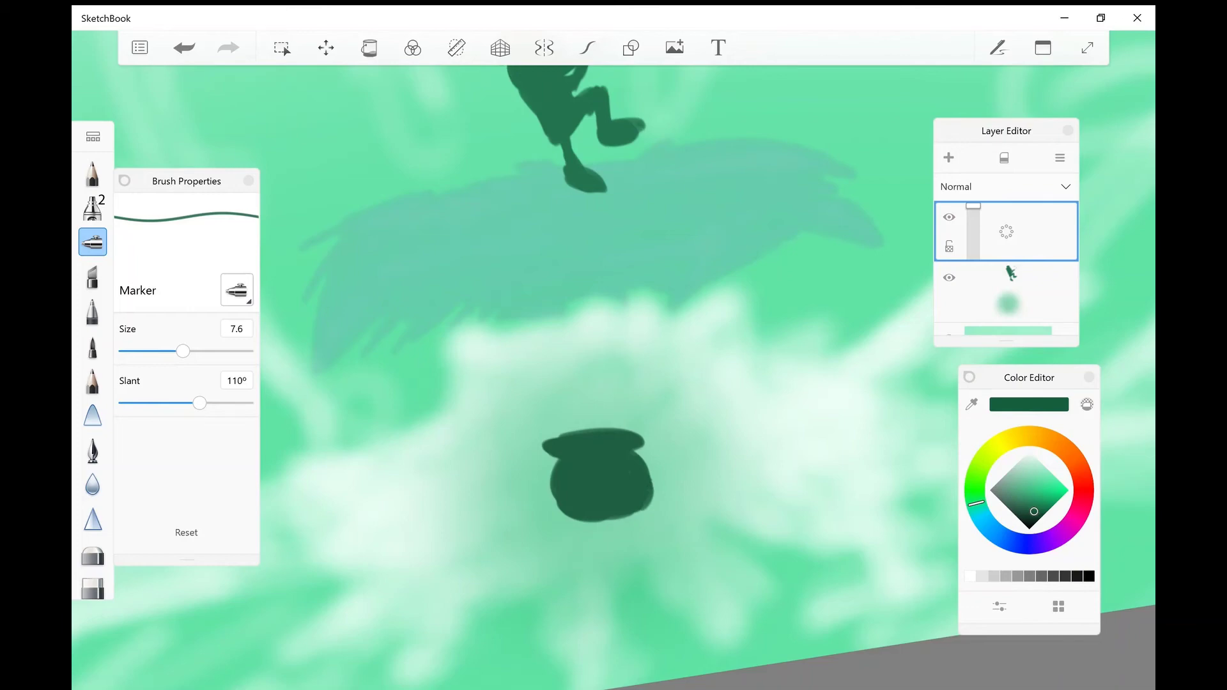
Pick a light mint green and paint faint soft highlights along the dark pot's rim and down one side of its body.
{"action": "left_click_drag", "start_coordinate": [1035, 477], "coordinate": [1038, 464]}
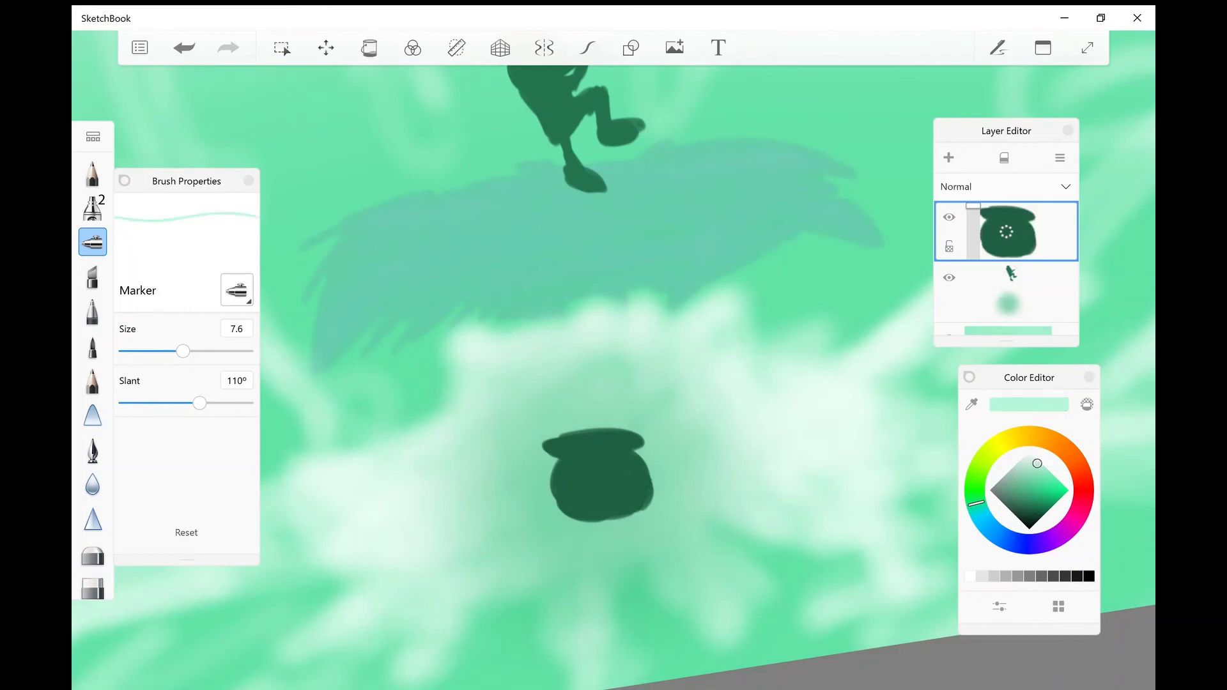
{"action": "scroll", "coordinate": [601, 447], "scroll_direction": "up", "scroll_amount": 3}
{"action": "scroll", "coordinate": [569, 465], "scroll_direction": "up", "scroll_amount": 3}
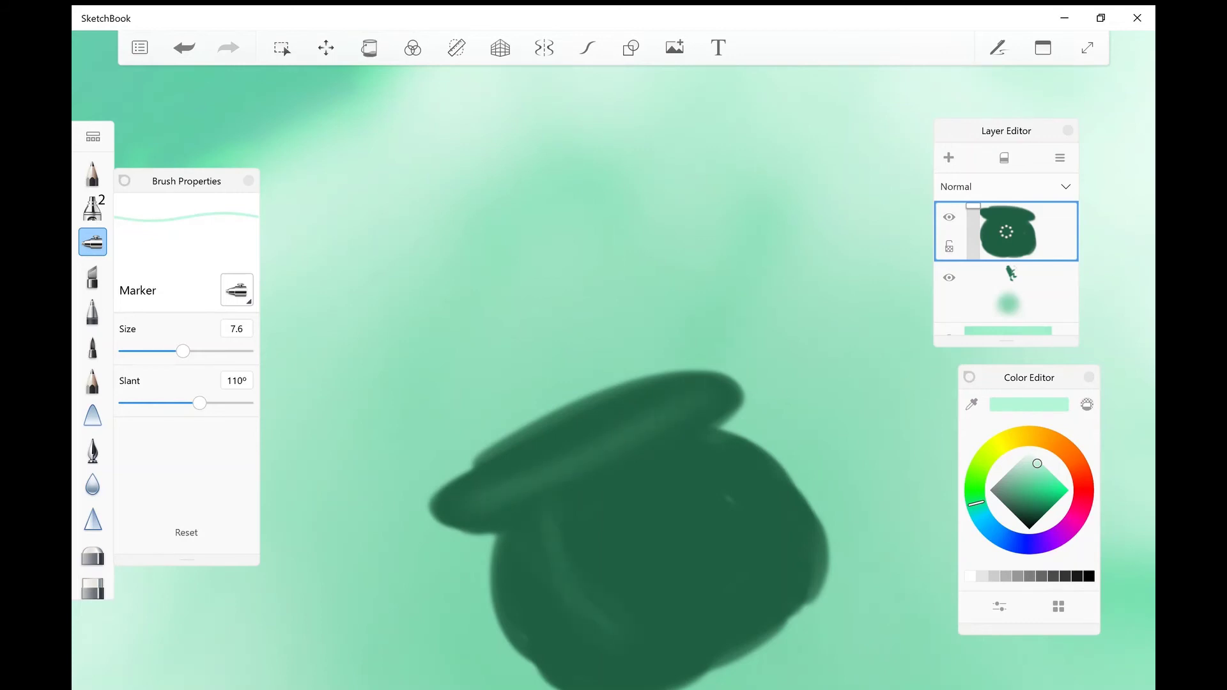
Switch to a near-white mint and dab small soft highlights along the pot's rim, undoing the stray strokes.
{"action": "left_click_drag", "start_coordinate": [1037, 463], "coordinate": [1033, 455]}
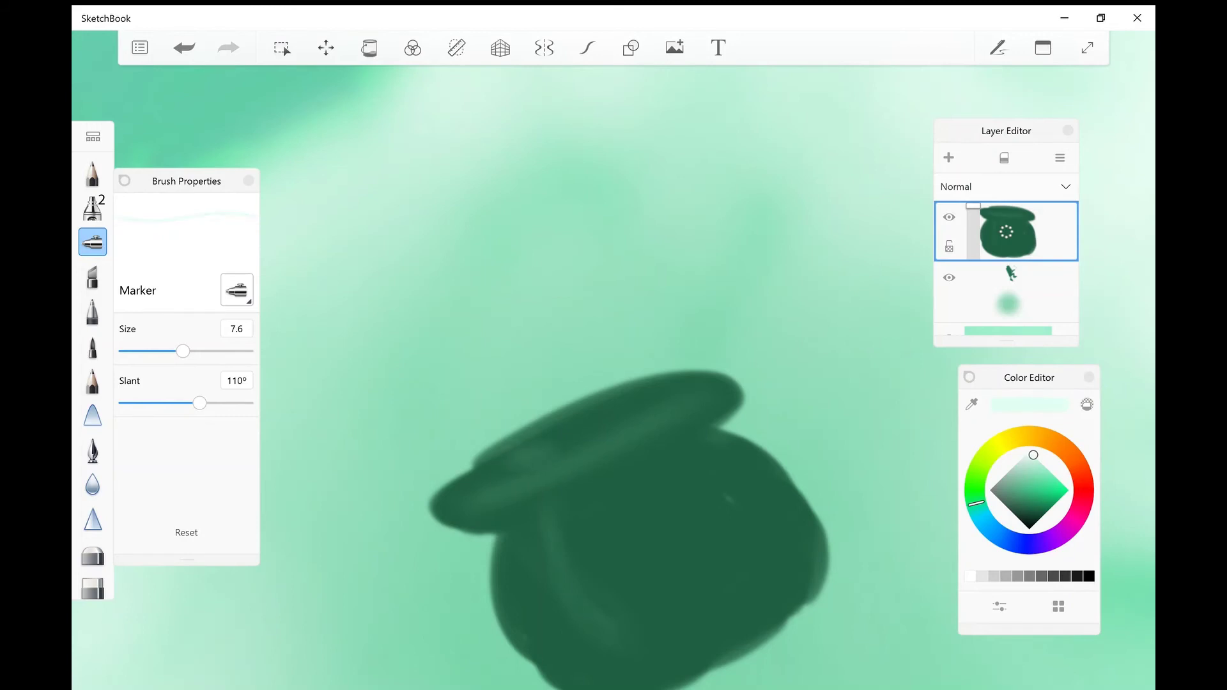
{"action": "left_click_drag", "start_coordinate": [487, 450], "coordinate": [477, 460]}
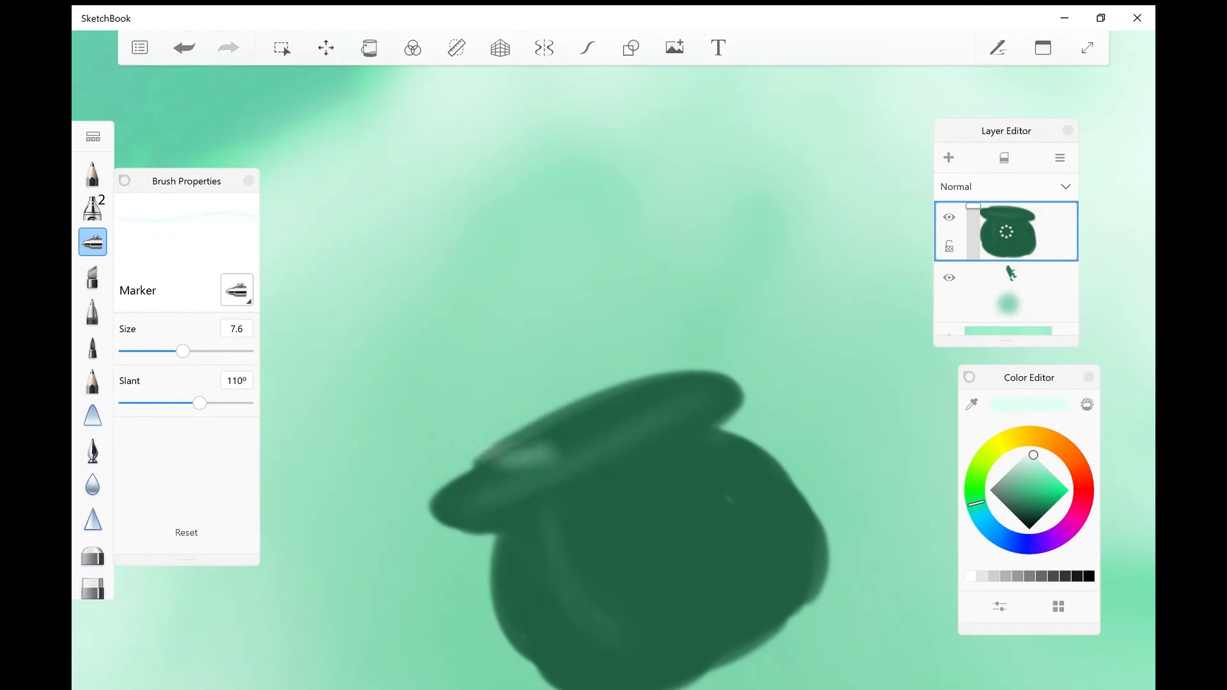
{"action": "left_click_drag", "start_coordinate": [570, 407], "coordinate": [548, 416]}
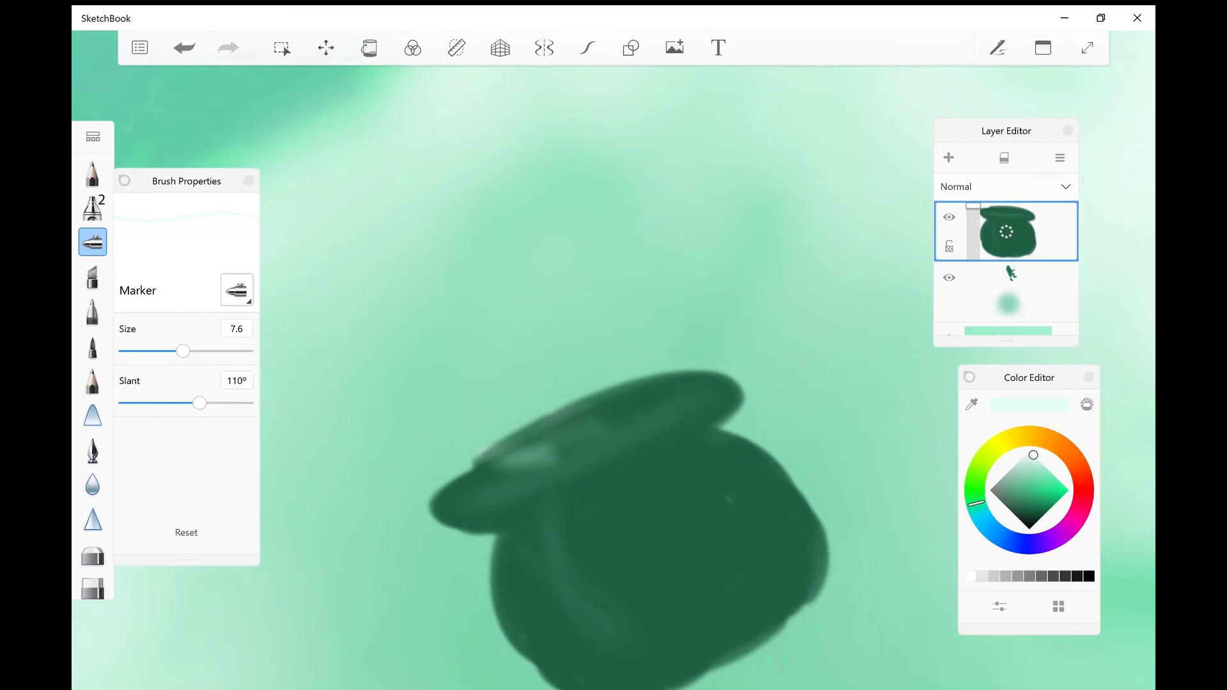
{"action": "left_click_drag", "start_coordinate": [530, 435], "coordinate": [473, 462]}
{"action": "key", "text": "ctrl+z"}
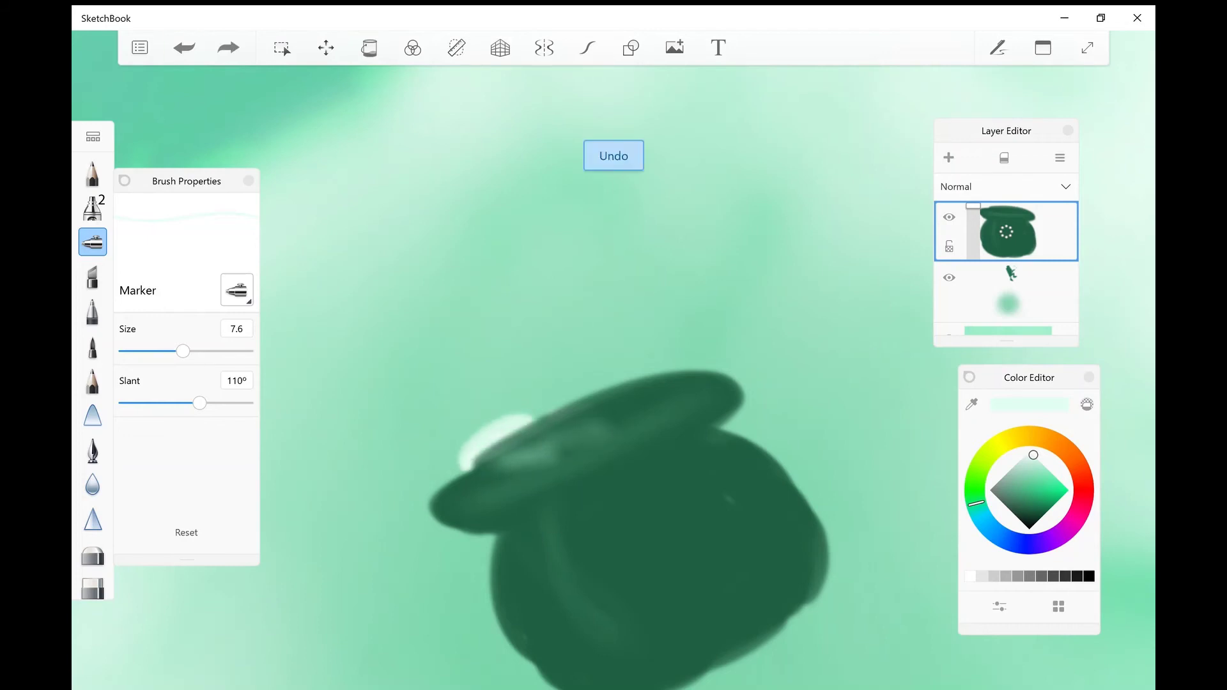
{"action": "key", "text": "ctrl+z"}
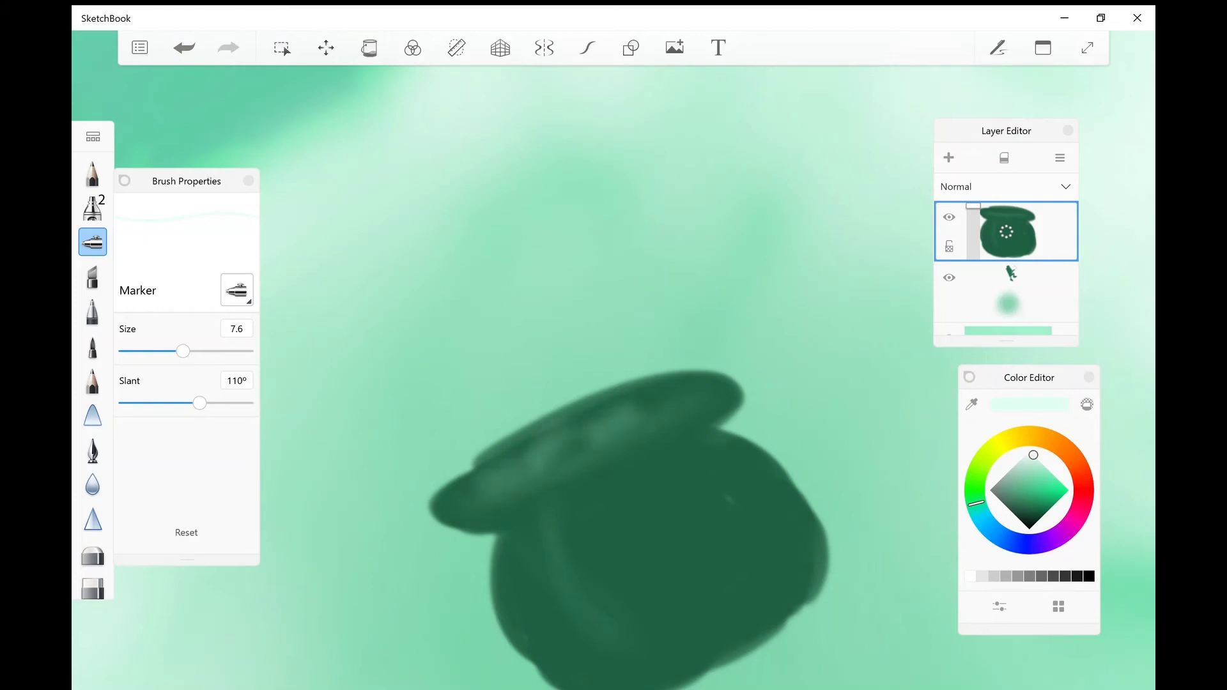
{"action": "left_click_drag", "start_coordinate": [601, 401], "coordinate": [581, 409]}
Try painting three very dark green oval spots along the pot's rim, and undo them.
{"action": "left_click", "coordinate": [1037, 519]}
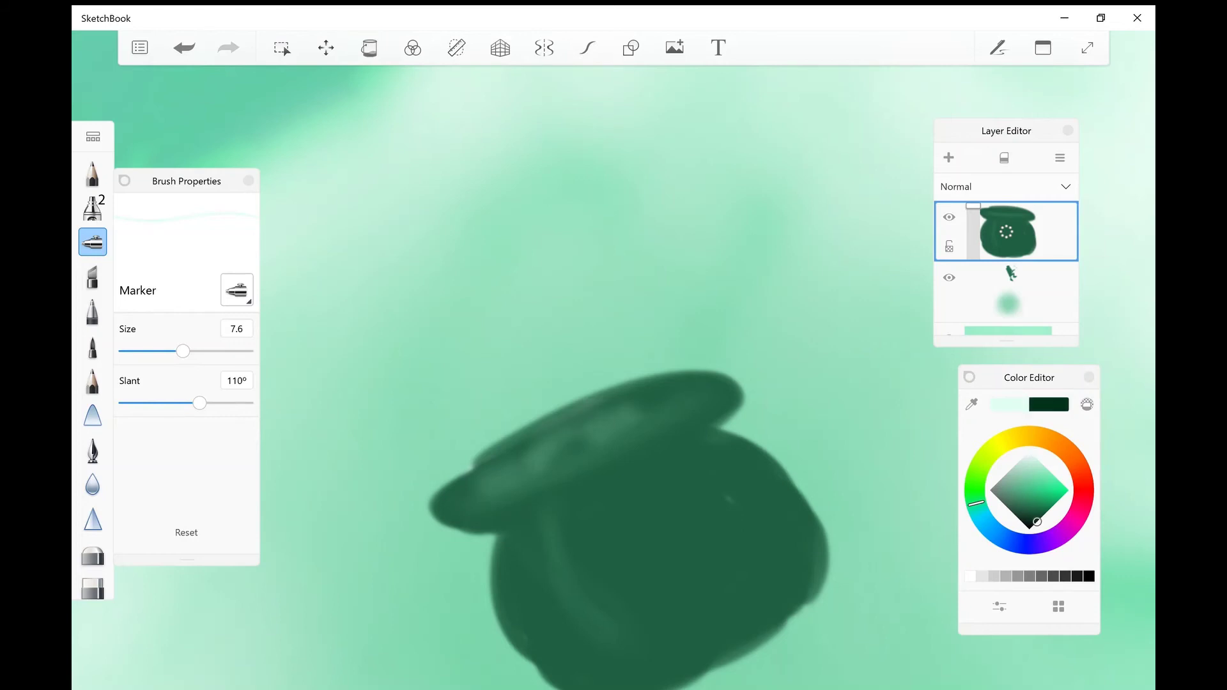
{"action": "mouse_move", "coordinate": [611, 419]}
{"action": "left_mouse_down"}
{"action": "mouse_move", "coordinate": [591, 423]}
{"action": "mouse_move", "coordinate": [623, 412]}
{"action": "left_mouse_up"}
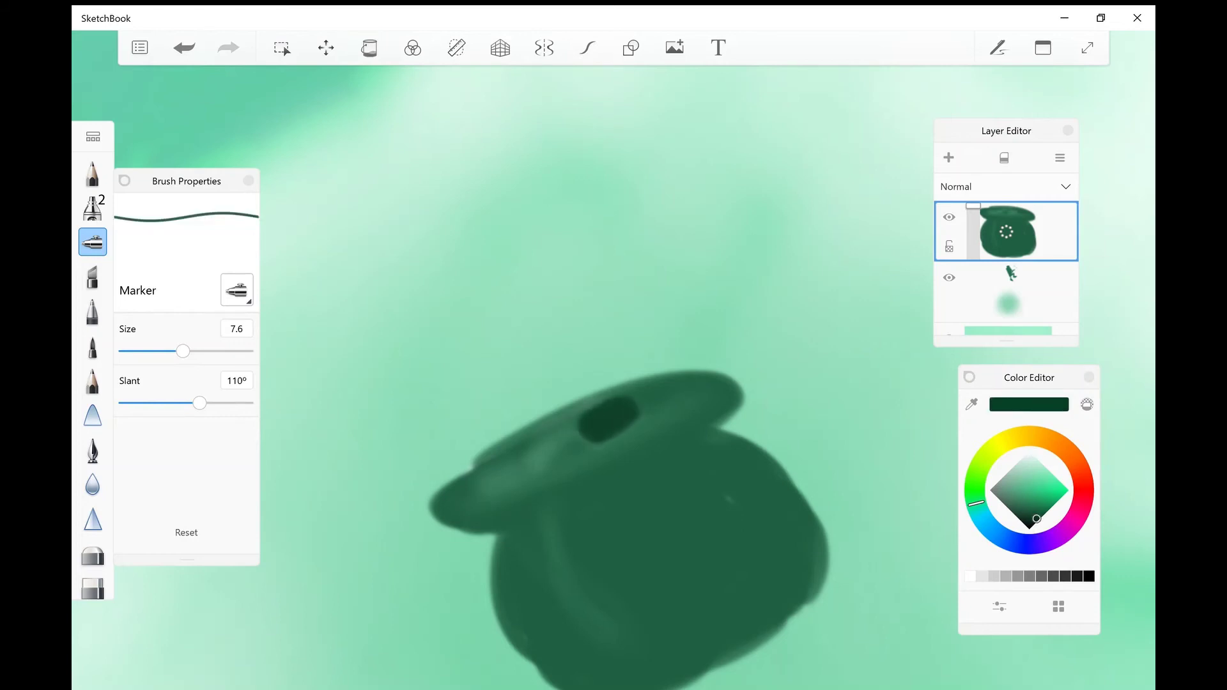
{"action": "mouse_move", "coordinate": [562, 451]}
{"action": "left_mouse_down"}
{"action": "mouse_move", "coordinate": [528, 455]}
{"action": "mouse_move", "coordinate": [575, 453]}
{"action": "left_mouse_up"}
{"action": "mouse_move", "coordinate": [492, 486]}
{"action": "left_mouse_down"}
{"action": "mouse_move", "coordinate": [537, 476]}
{"action": "mouse_move", "coordinate": [524, 495]}
{"action": "left_mouse_up"}
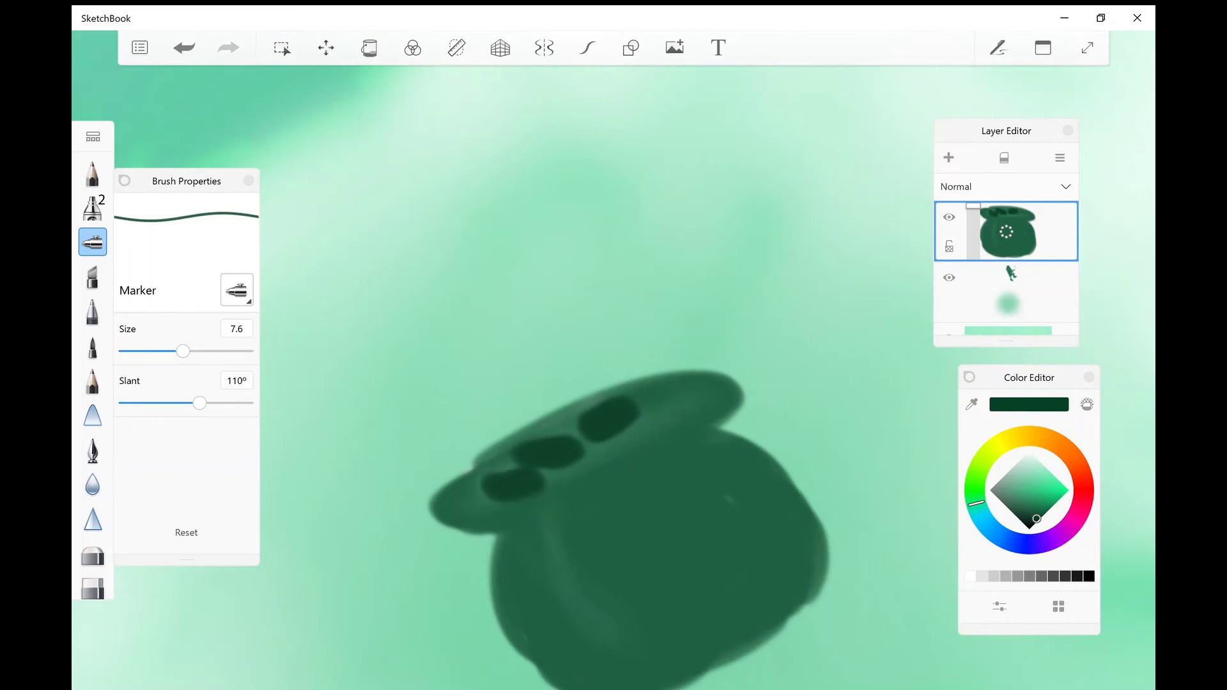
{"action": "key", "text": "ctrl+z"}
{"action": "key", "text": "ctrl+z"}
{"action": "key", "text": "ctrl+z"}
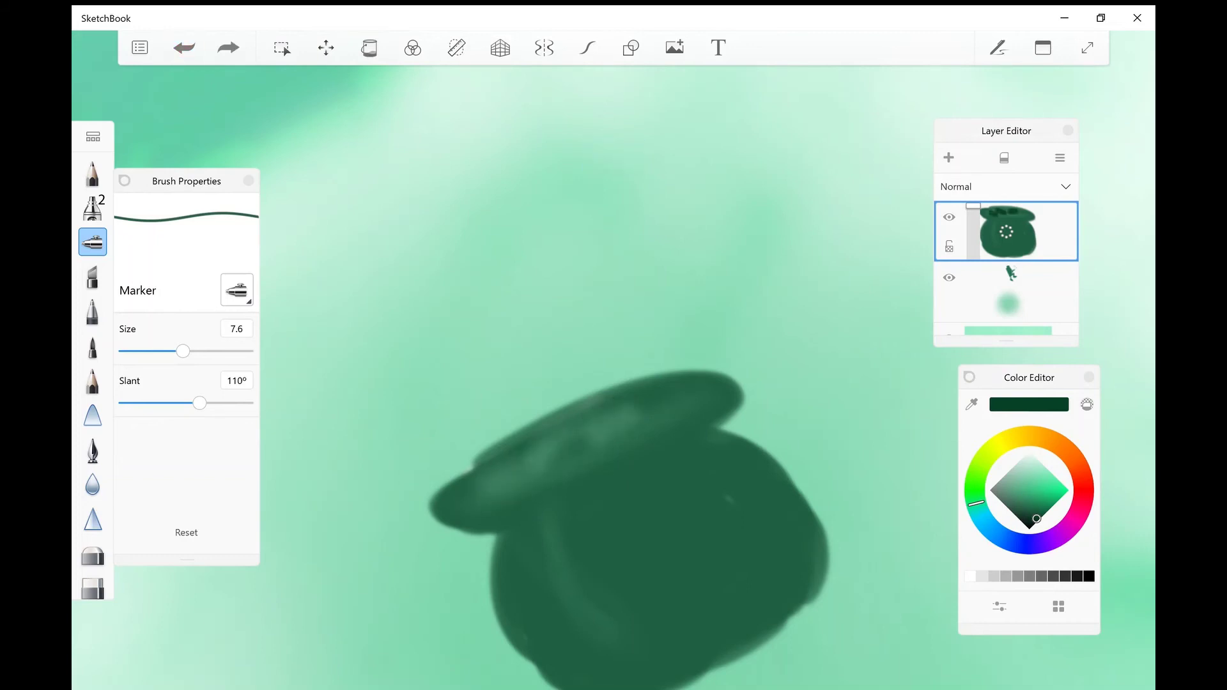
Set the colour to white and brighten the highlight spots along the pot's rim, undoing the surplus dab.
{"action": "left_click_drag", "start_coordinate": [1037, 518], "coordinate": [1029, 450]}
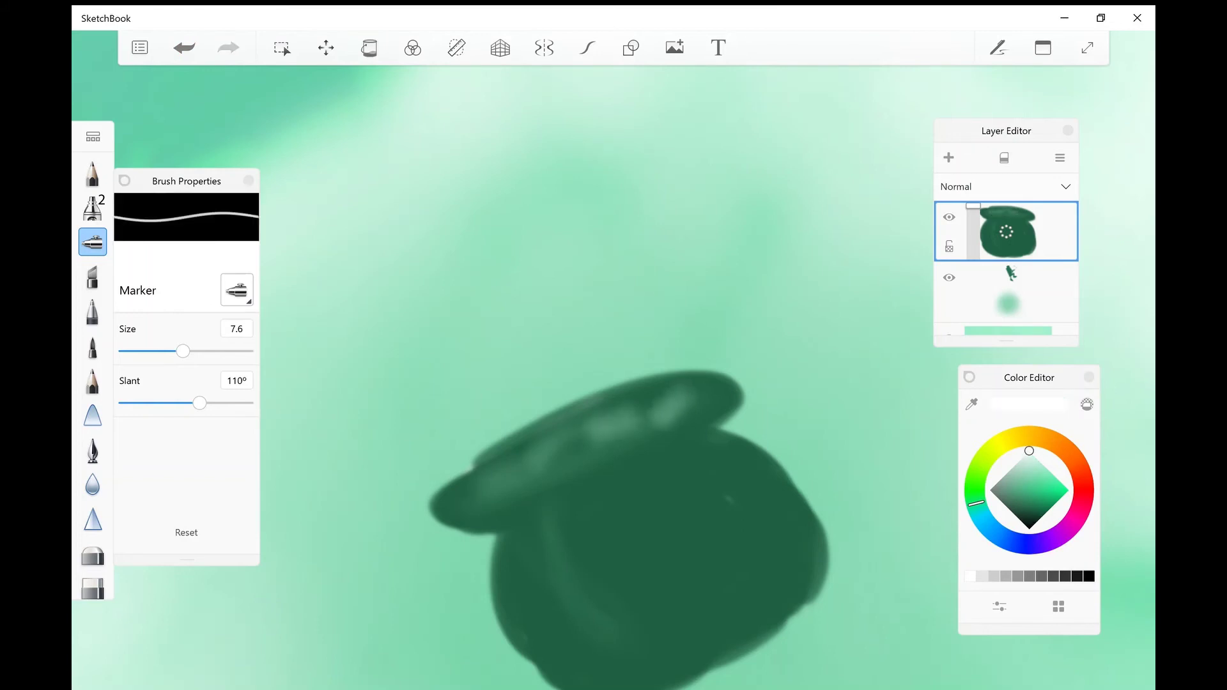
{"action": "left_click_drag", "start_coordinate": [634, 387], "coordinate": [663, 376]}
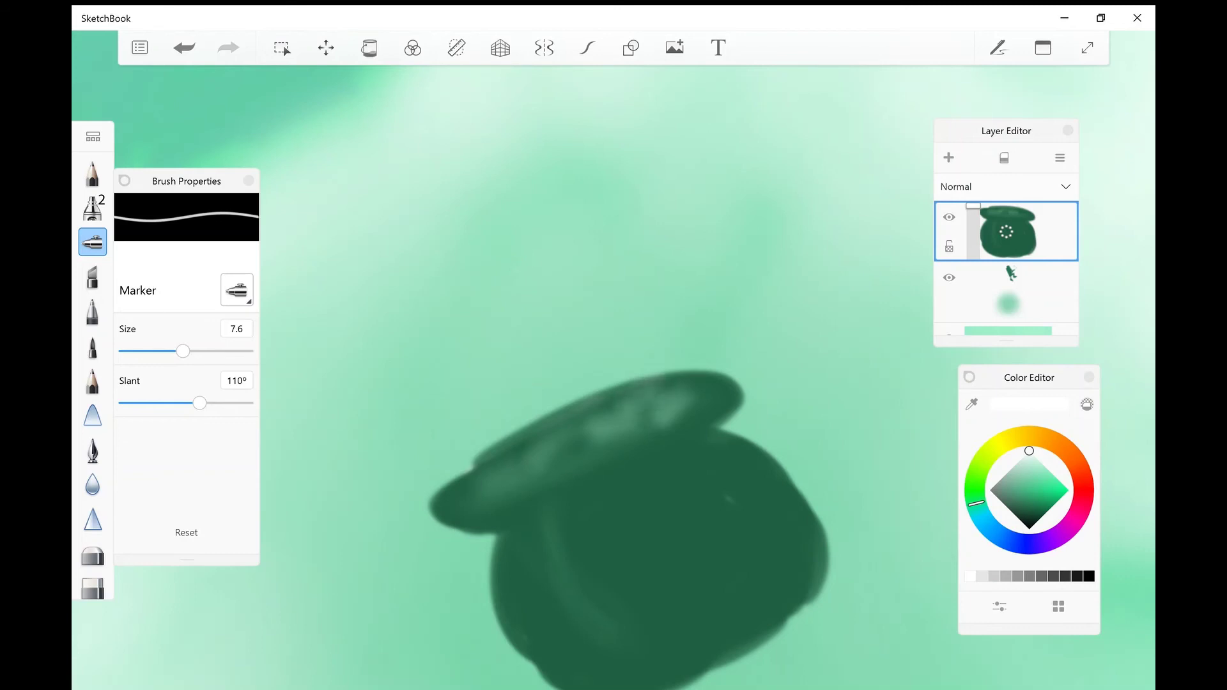
{"action": "key", "text": "ctrl+z"}
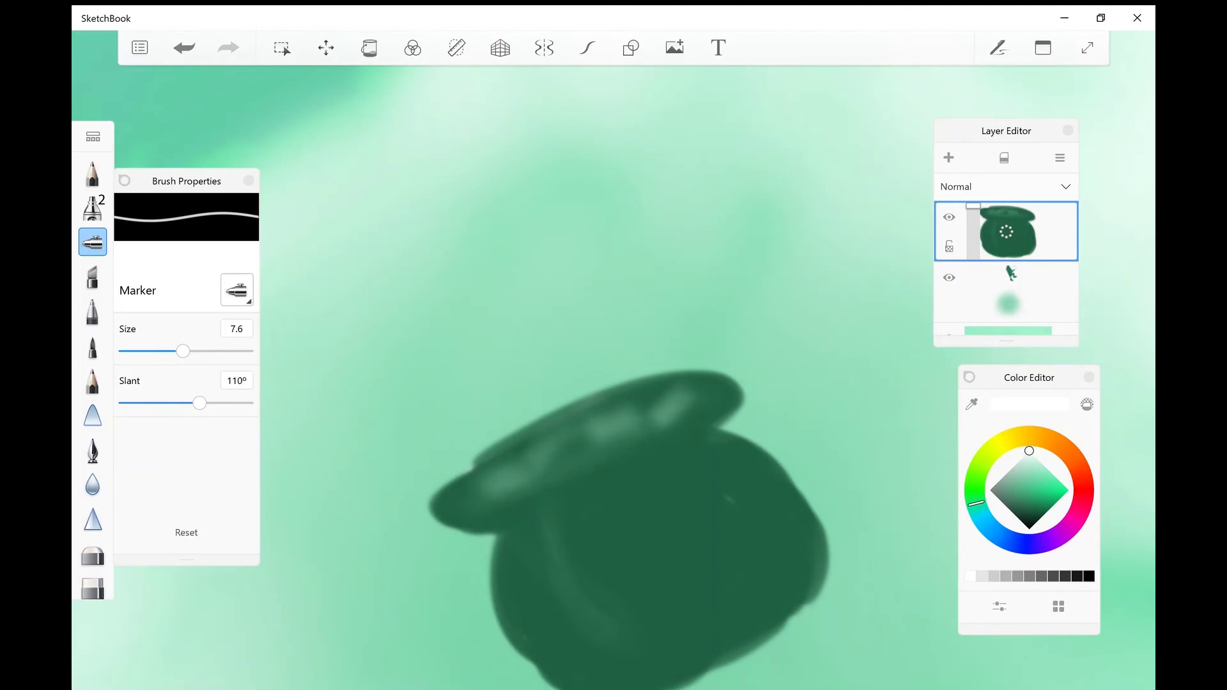
Switch to the Pencil at size 5.9 in dark green and draw small swirls inside the two right-hand highlights on the rim.
{"action": "left_click", "coordinate": [92, 173]}
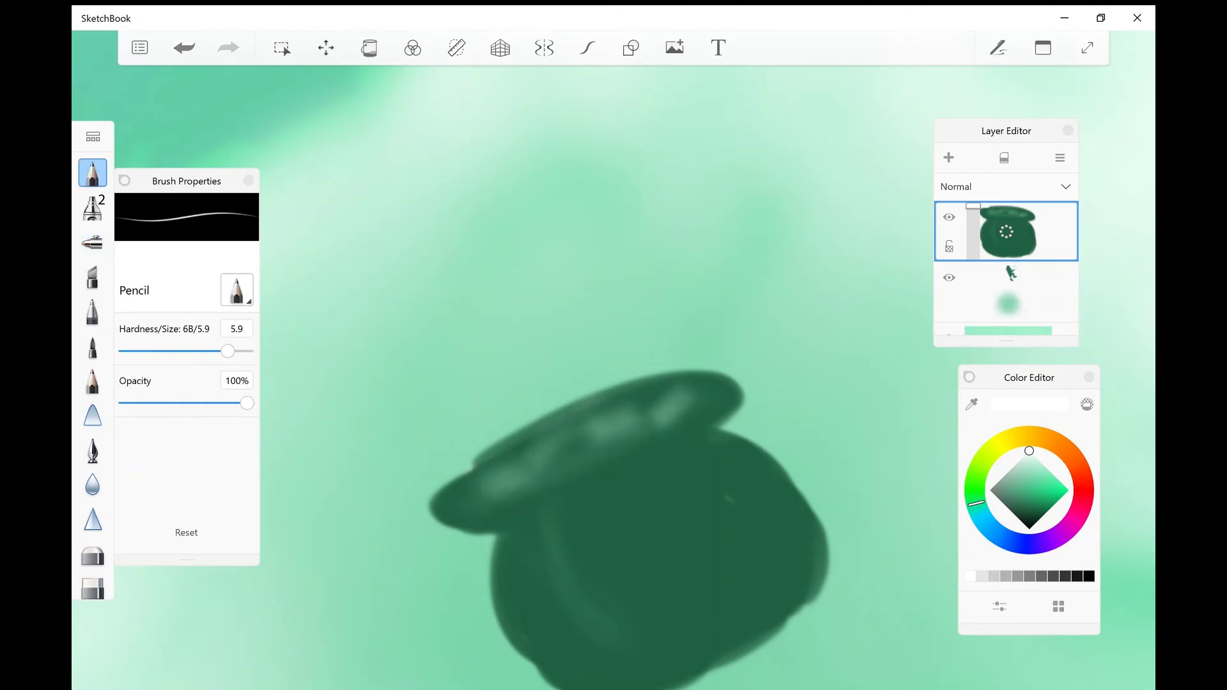
{"action": "left_click", "coordinate": [1043, 510]}
{"action": "left_click_drag", "start_coordinate": [1039, 513], "coordinate": [1041, 515]}
{"action": "scroll", "coordinate": [696, 409], "scroll_direction": "up", "scroll_amount": 5}
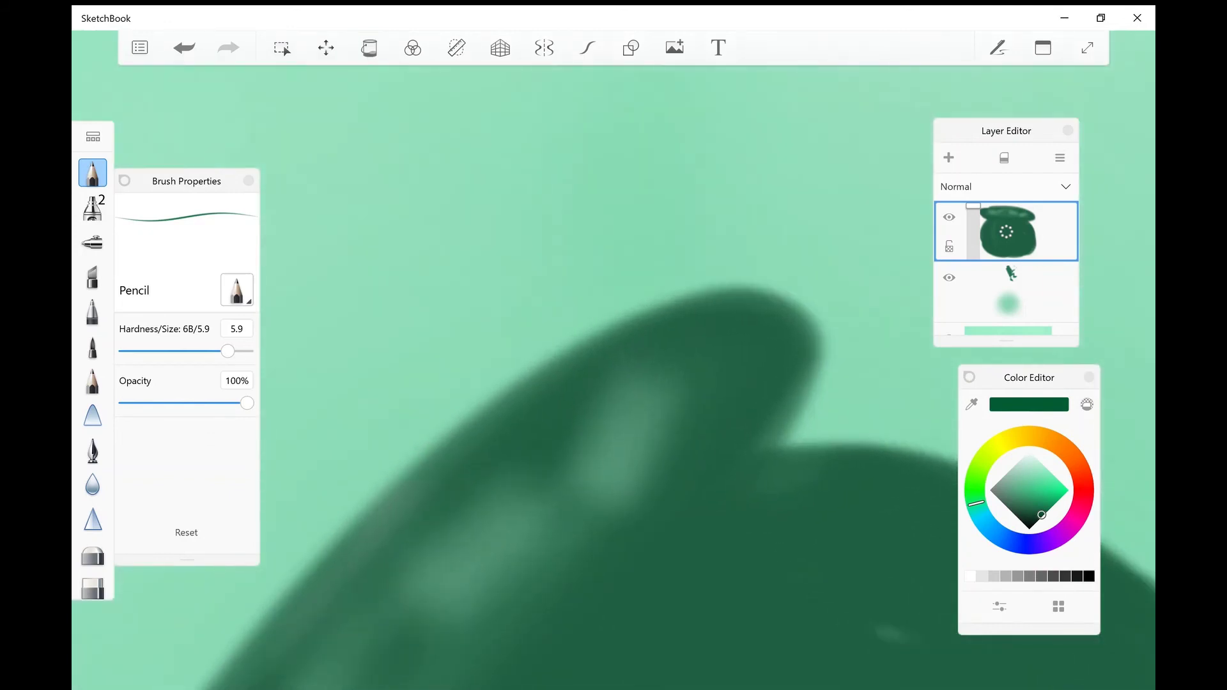
{"action": "mouse_move", "coordinate": [644, 406]}
{"action": "left_mouse_down"}
{"action": "mouse_move", "coordinate": [603, 490]}
{"action": "mouse_move", "coordinate": [639, 458]}
{"action": "mouse_move", "coordinate": [646, 434]}
{"action": "left_mouse_up"}
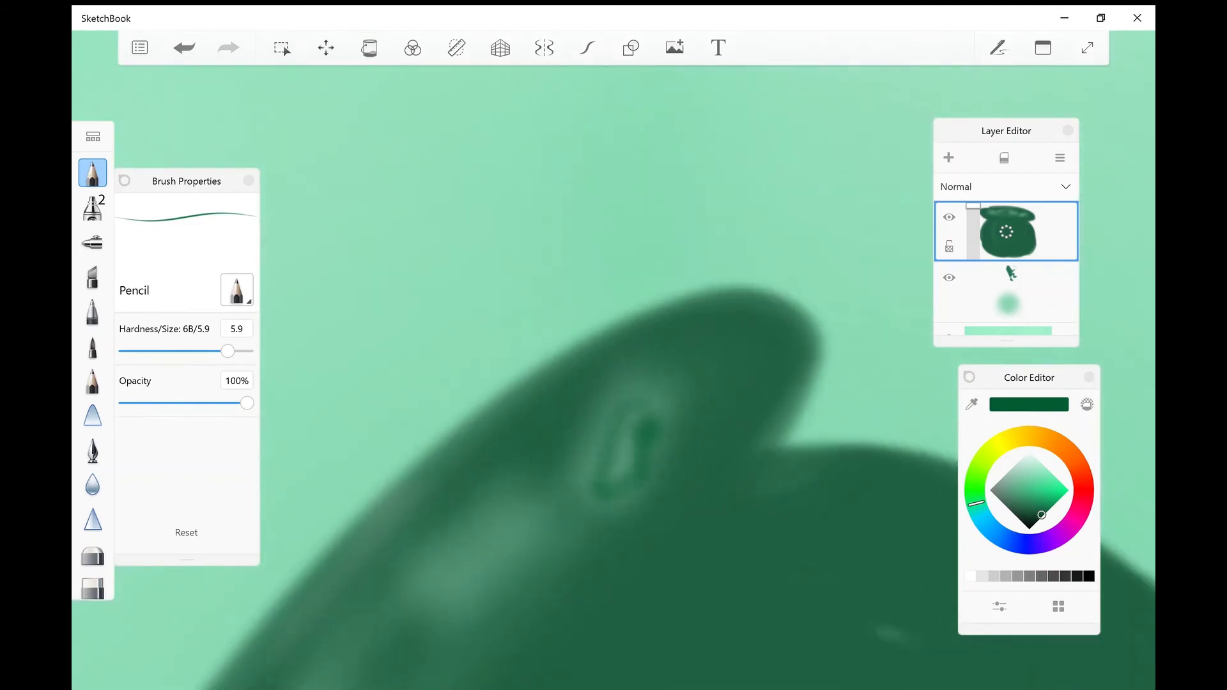
{"action": "left_click", "coordinate": [474, 553]}
{"action": "mouse_move", "coordinate": [444, 551]}
{"action": "left_mouse_down"}
{"action": "mouse_move", "coordinate": [495, 578]}
{"action": "mouse_move", "coordinate": [487, 508]}
{"action": "left_mouse_up"}
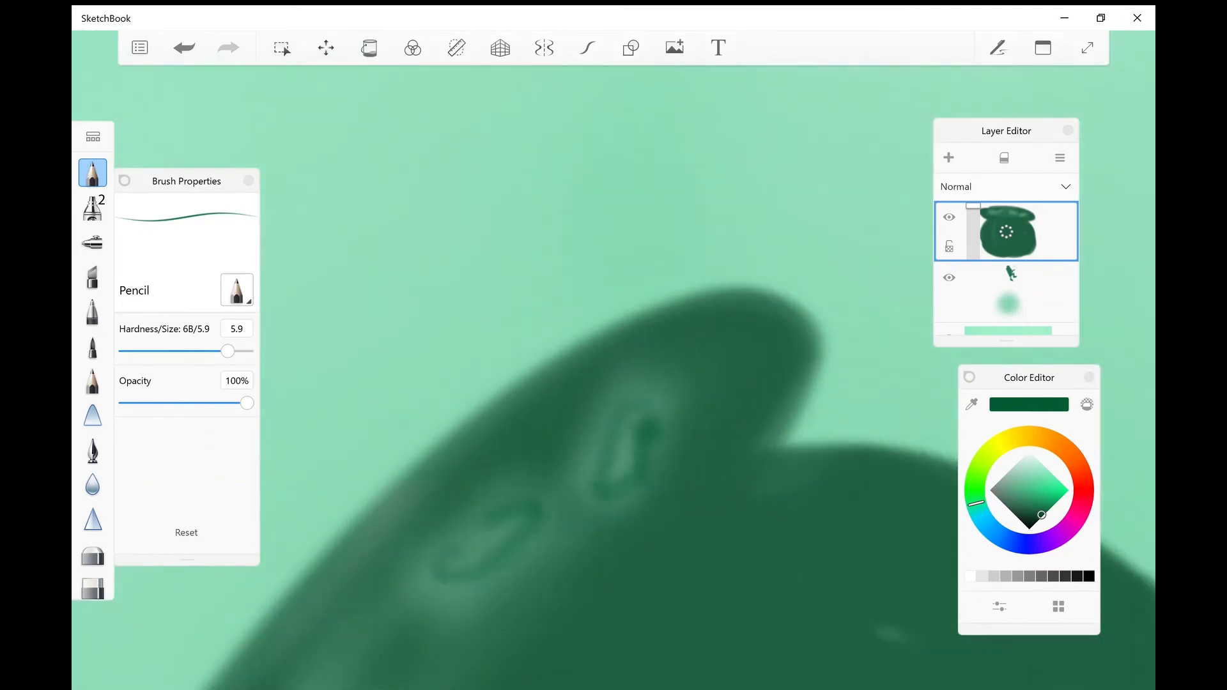
Draw swirls inside the two left-hand rim highlights and an oval outline around the leftmost one.
{"action": "scroll", "coordinate": [614, 435], "scroll_direction": "down", "scroll_amount": 3}
{"action": "scroll", "coordinate": [614, 434], "scroll_direction": "up", "scroll_amount": 2}
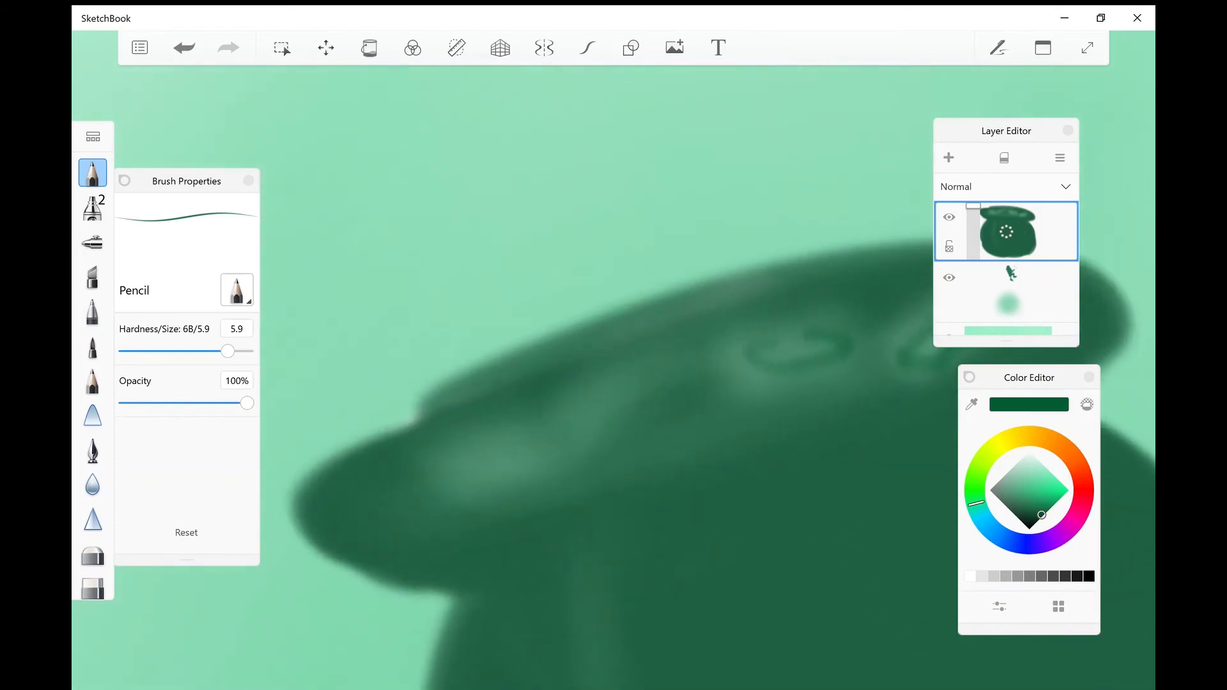
{"action": "mouse_move", "coordinate": [639, 386]}
{"action": "left_mouse_down"}
{"action": "mouse_move", "coordinate": [668, 418]}
{"action": "mouse_move", "coordinate": [620, 392]}
{"action": "left_mouse_up"}
{"action": "mouse_move", "coordinate": [464, 453]}
{"action": "left_mouse_down"}
{"action": "mouse_move", "coordinate": [467, 482]}
{"action": "mouse_move", "coordinate": [487, 468]}
{"action": "left_mouse_up"}
{"action": "left_click_drag", "start_coordinate": [518, 427], "coordinate": [461, 429]}
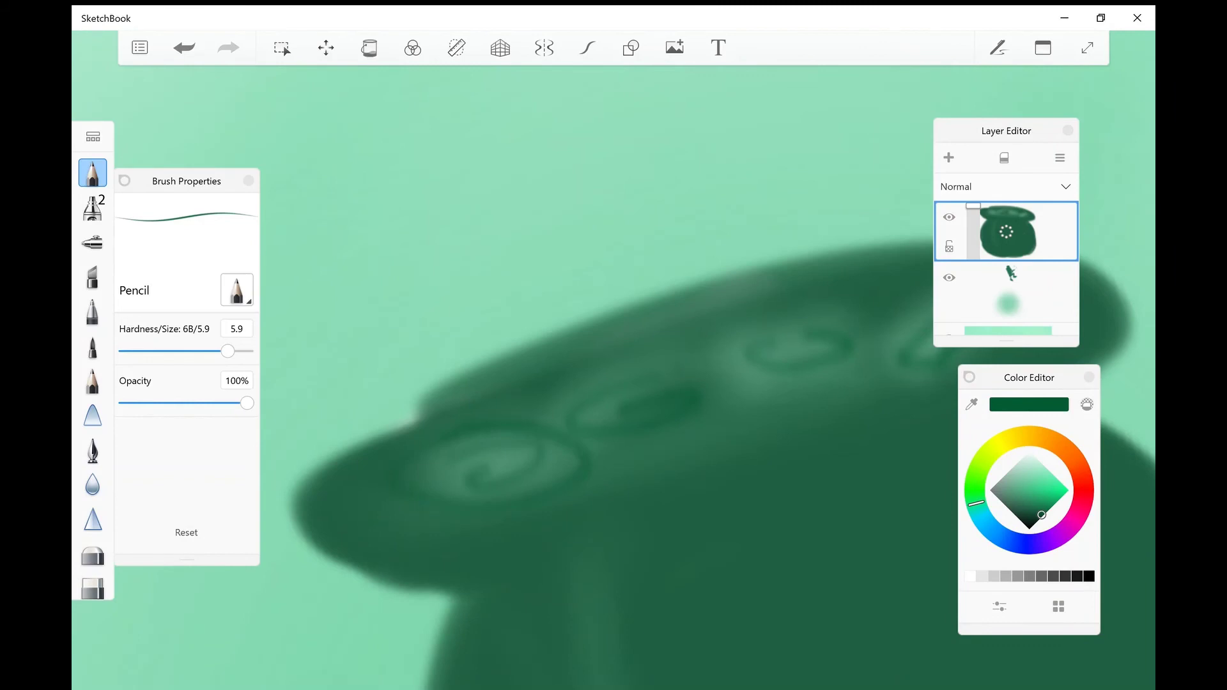
Outline the middle rim highlights with dark green ovals and add short edge strokes around and below the left ones for thickness.
{"action": "mouse_move", "coordinate": [569, 393]}
{"action": "left_mouse_down"}
{"action": "mouse_move", "coordinate": [744, 413]}
{"action": "mouse_move", "coordinate": [572, 387]}
{"action": "left_mouse_up"}
{"action": "mouse_move", "coordinate": [728, 329]}
{"action": "left_mouse_down"}
{"action": "mouse_move", "coordinate": [713, 361]}
{"action": "mouse_move", "coordinate": [738, 329]}
{"action": "left_mouse_up"}
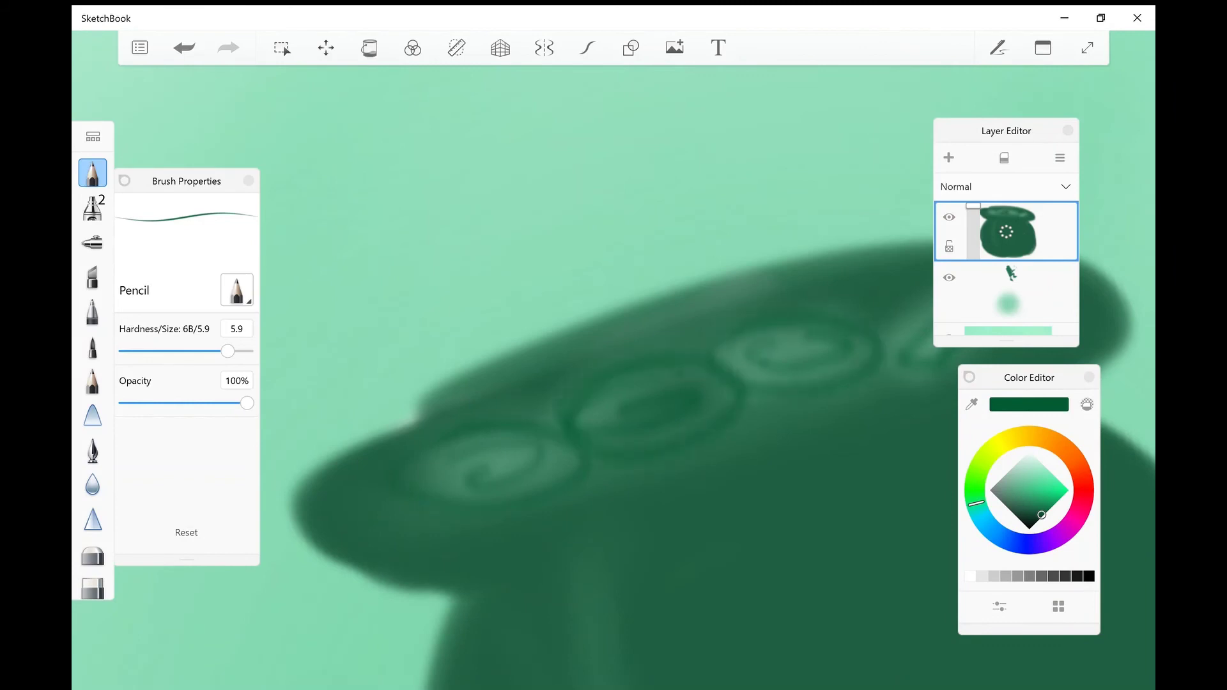
{"action": "mouse_move", "coordinate": [825, 400]}
{"action": "left_mouse_down"}
{"action": "mouse_move", "coordinate": [729, 428]}
{"action": "mouse_move", "coordinate": [847, 390]}
{"action": "left_mouse_up"}
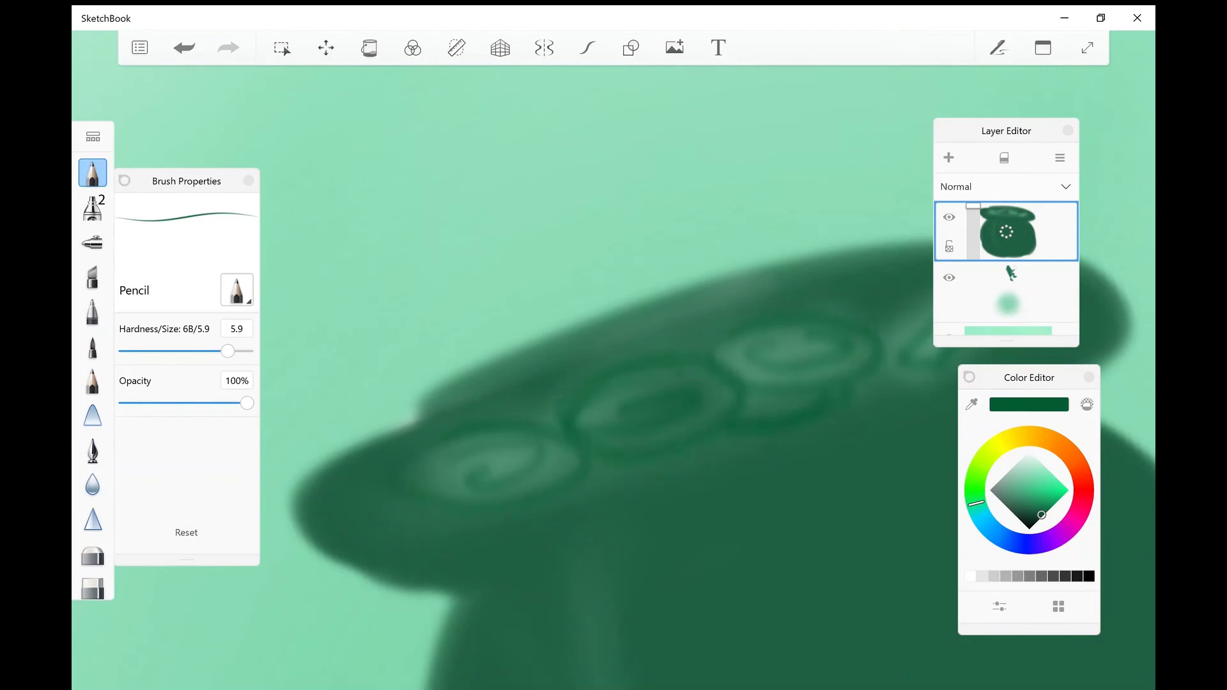
{"action": "left_click_drag", "start_coordinate": [697, 344], "coordinate": [709, 336]}
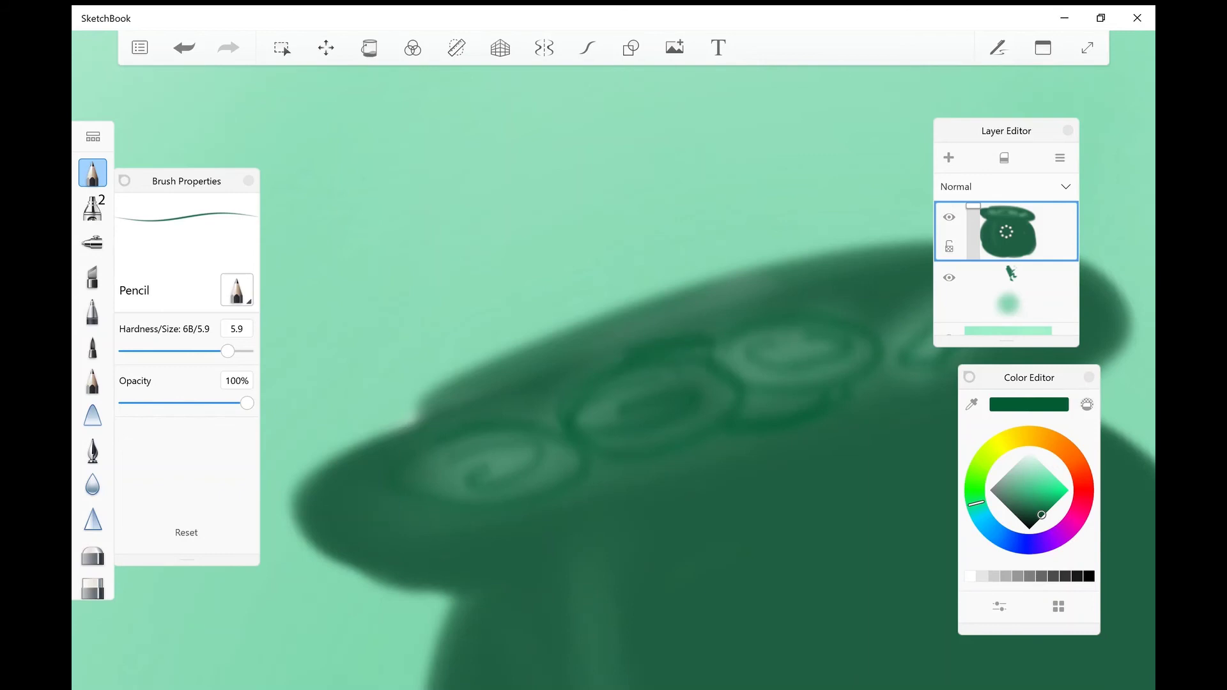
{"action": "left_click_drag", "start_coordinate": [511, 418], "coordinate": [553, 404]}
{"action": "mouse_move", "coordinate": [599, 473]}
{"action": "left_mouse_down"}
{"action": "mouse_move", "coordinate": [584, 503]}
{"action": "mouse_move", "coordinate": [600, 457]}
{"action": "left_mouse_up"}
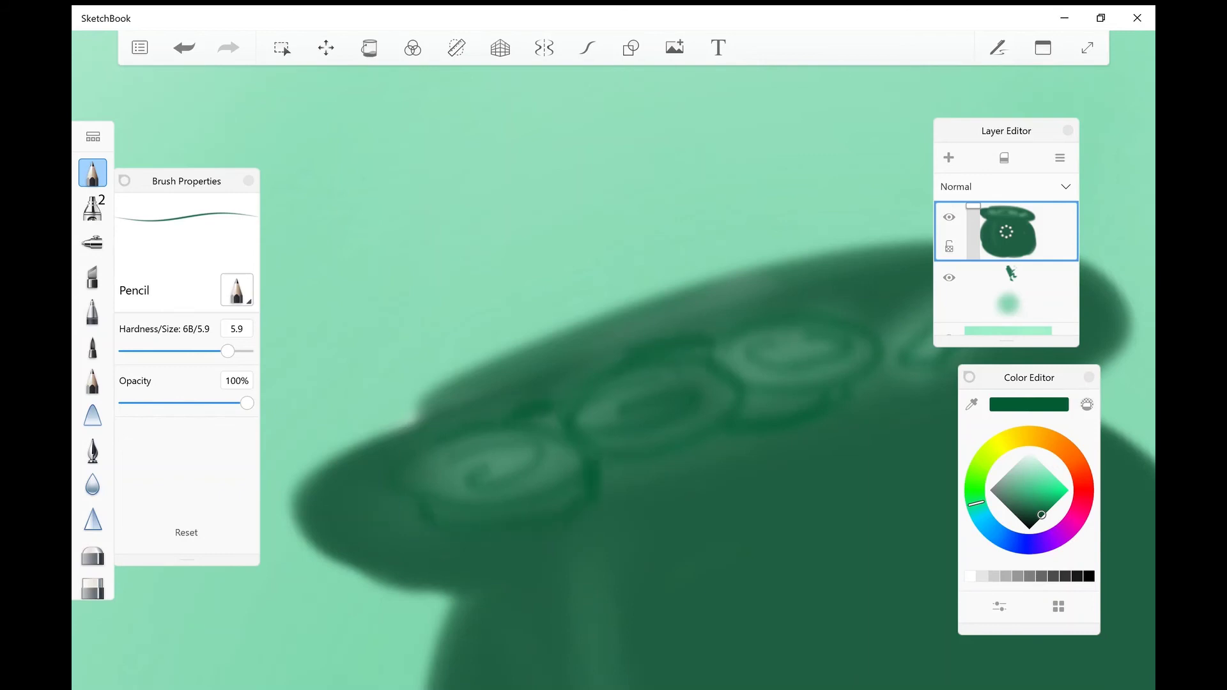
Outline the rightmost swirled highlight on the rim with a dark green oval and darken the gap beside it.
{"action": "mouse_move", "coordinate": [655, 406]}
{"action": "left_mouse_down"}
{"action": "mouse_move", "coordinate": [489, 473]}
{"action": "mouse_move", "coordinate": [472, 463]}
{"action": "left_mouse_up"}
{"action": "mouse_move", "coordinate": [671, 383]}
{"action": "left_mouse_down"}
{"action": "mouse_move", "coordinate": [730, 331]}
{"action": "mouse_move", "coordinate": [807, 332]}
{"action": "left_mouse_up"}
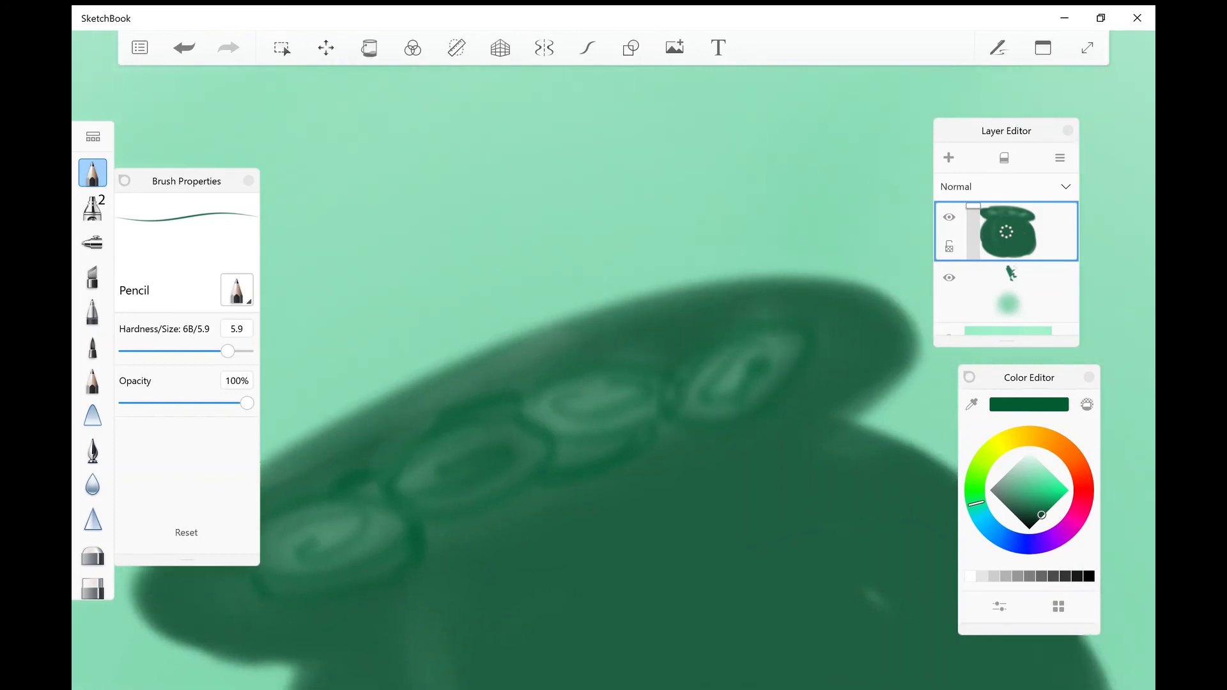
{"action": "left_click_drag", "start_coordinate": [758, 409], "coordinate": [681, 374]}
{"action": "left_click_drag", "start_coordinate": [774, 342], "coordinate": [802, 325]}
{"action": "left_click_drag", "start_coordinate": [667, 356], "coordinate": [650, 373]}
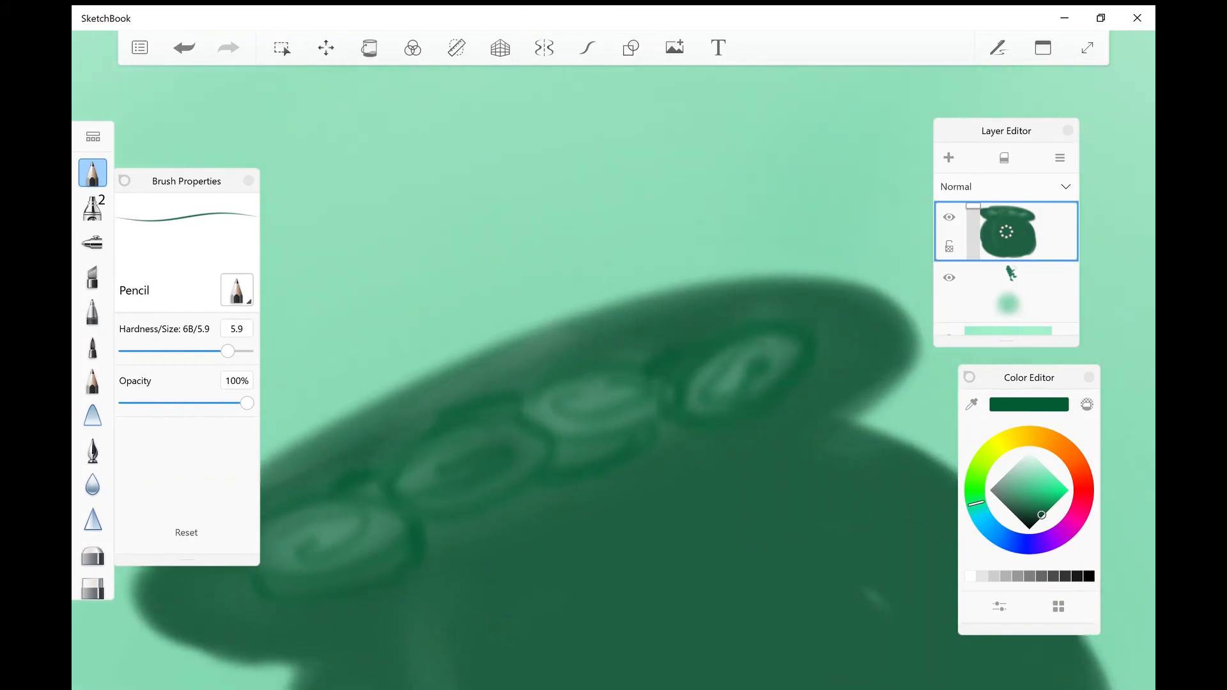
Transform the pot layer, enlarging it to just under 169% and rotating it slightly over the white glow.
{"action": "scroll", "coordinate": [613, 383], "scroll_direction": "down", "scroll_amount": 8}
{"action": "scroll", "coordinate": [613, 384], "scroll_direction": "down", "scroll_amount": 5}
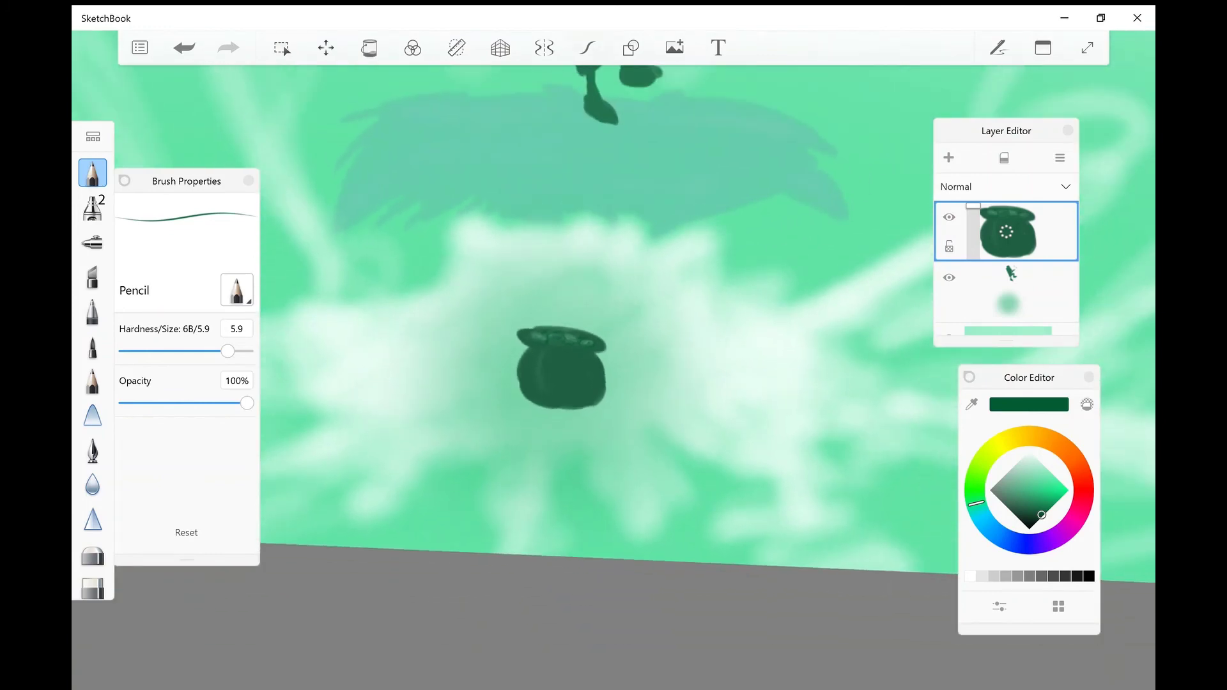
{"action": "key", "text": "v"}
{"action": "scroll", "coordinate": [561, 368], "scroll_direction": "up", "scroll_amount": 5}
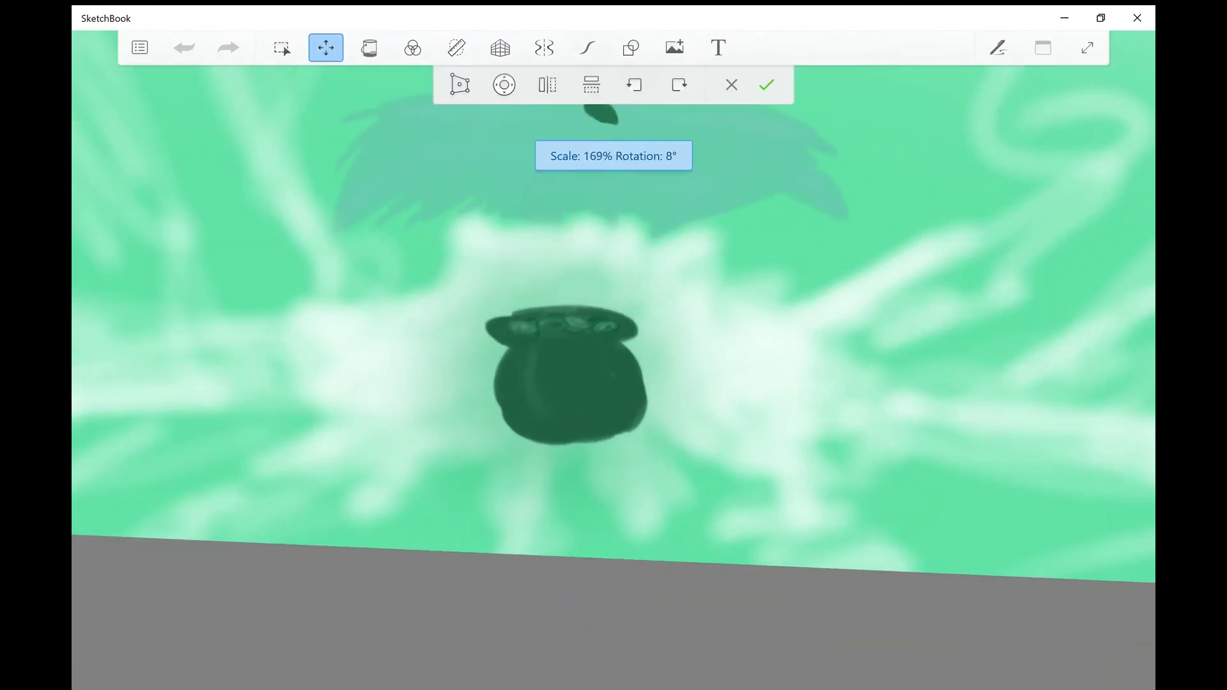
{"action": "scroll", "coordinate": [567, 377], "scroll_direction": "down", "scroll_amount": 1}
{"action": "left_click", "coordinate": [767, 84]}
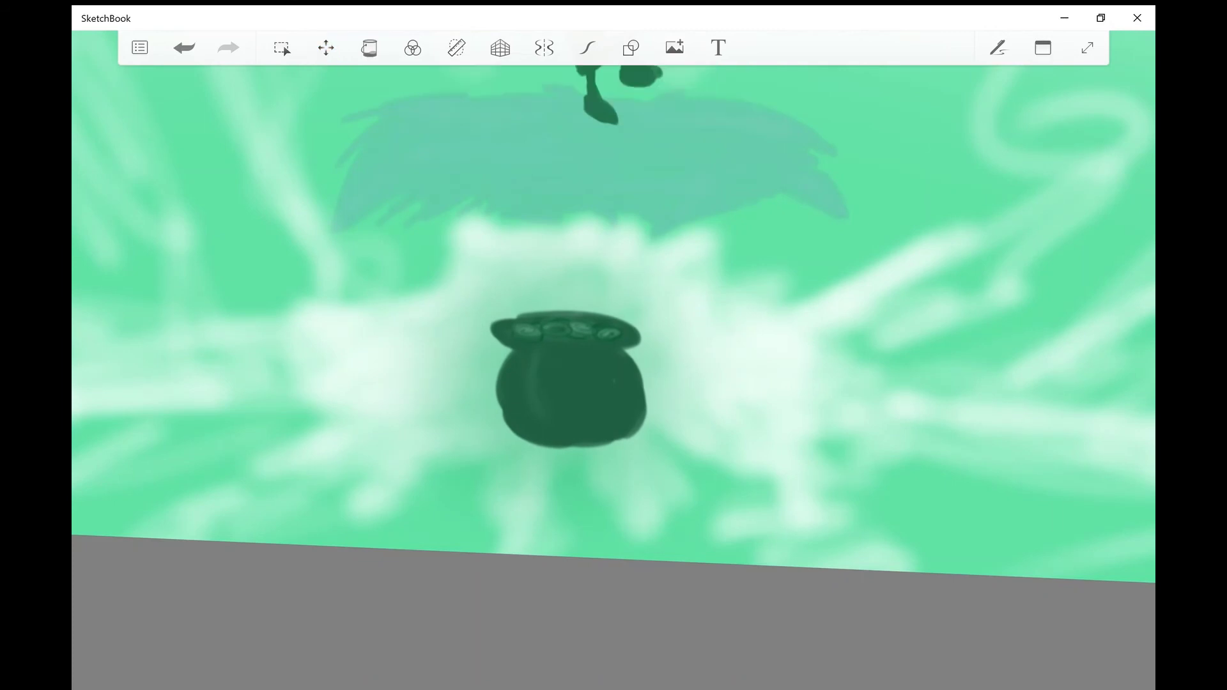
Merge all layers of the scene into a single layer.
{"action": "scroll", "coordinate": [613, 371], "scroll_direction": "down", "scroll_amount": 5}
{"action": "scroll", "coordinate": [614, 371], "scroll_direction": "down", "scroll_amount": 2}
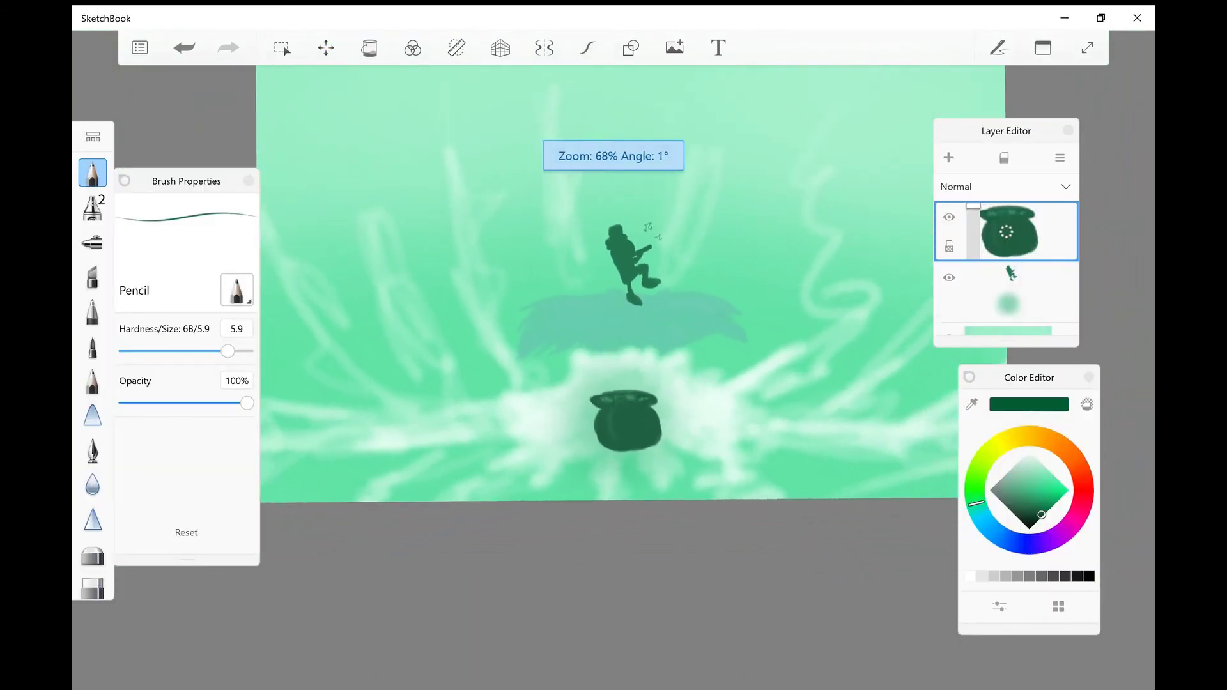
{"action": "scroll", "coordinate": [614, 371], "scroll_direction": "up", "scroll_amount": 1}
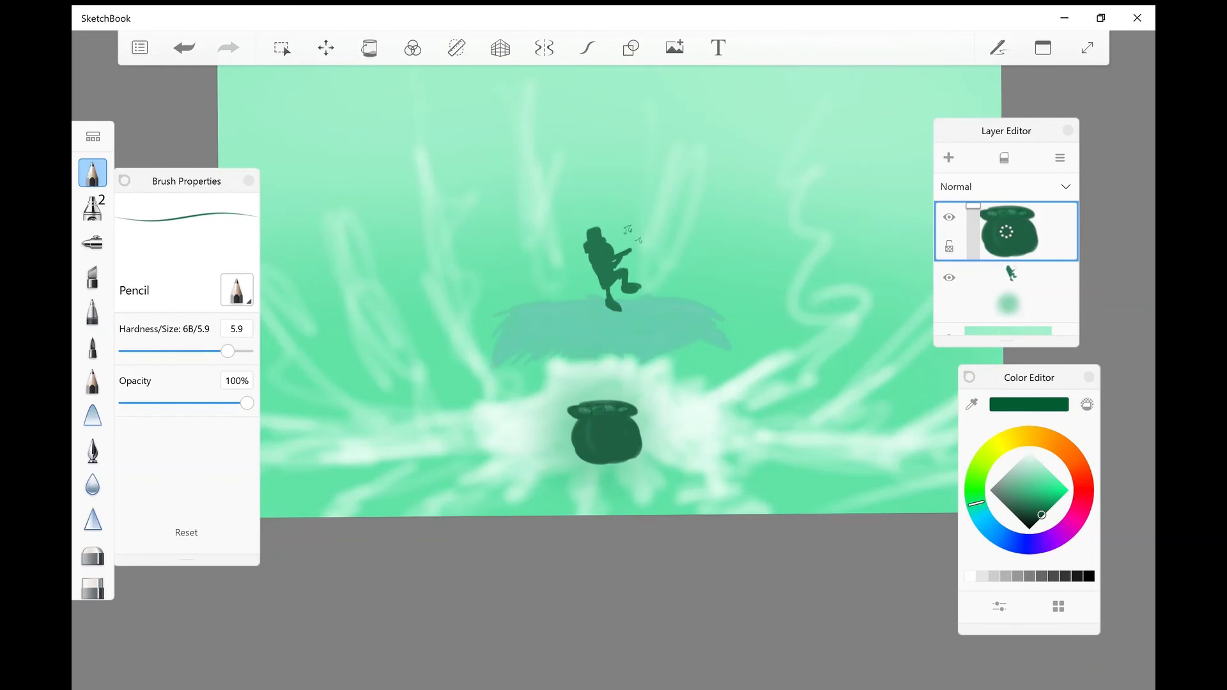
{"action": "scroll", "coordinate": [611, 358], "scroll_direction": "down", "scroll_amount": 2}
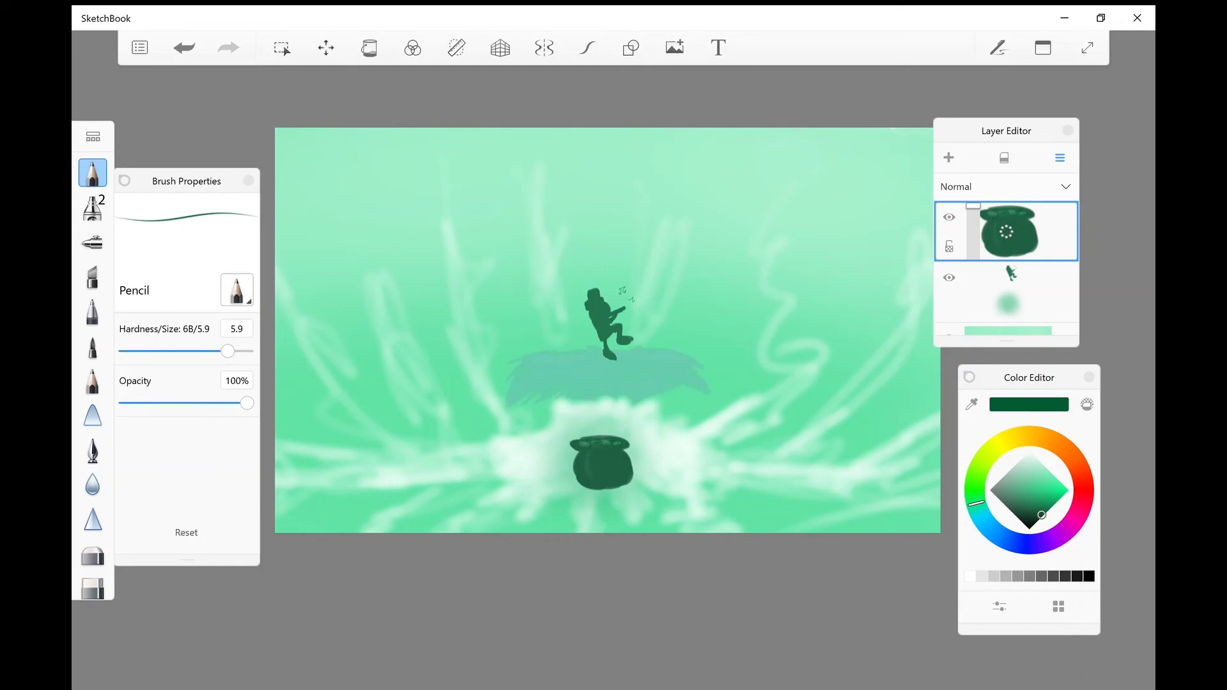
{"action": "left_click", "coordinate": [1060, 157]}
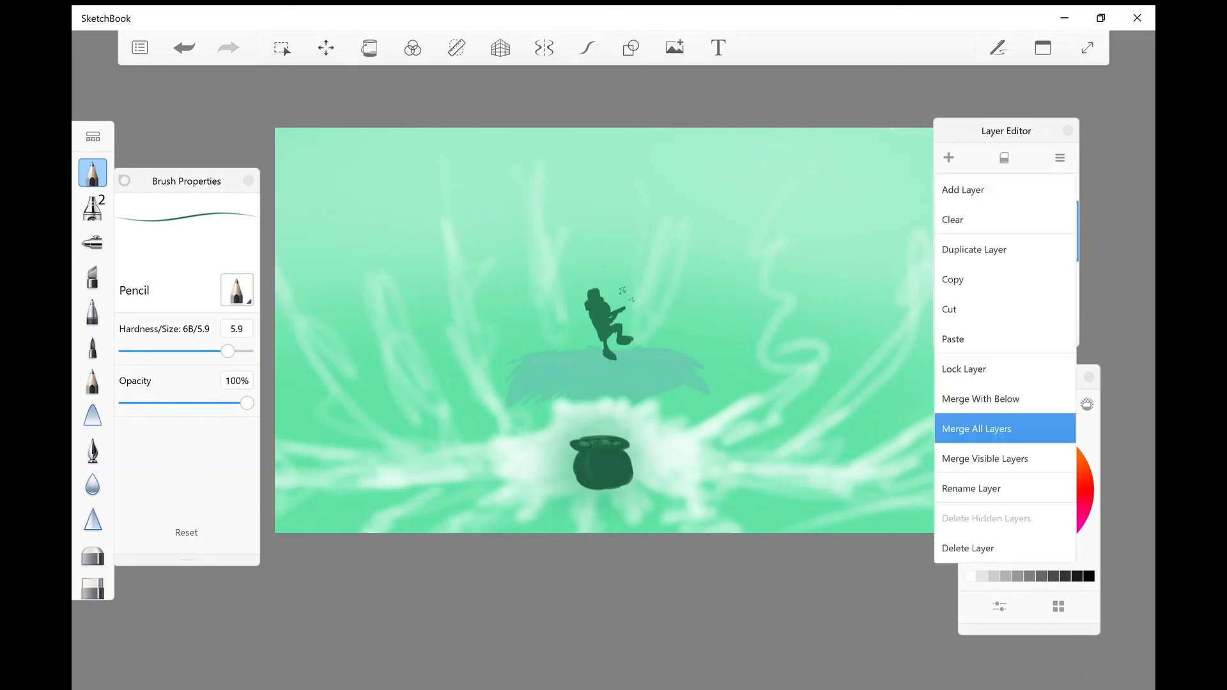
{"action": "left_click", "coordinate": [976, 429]}
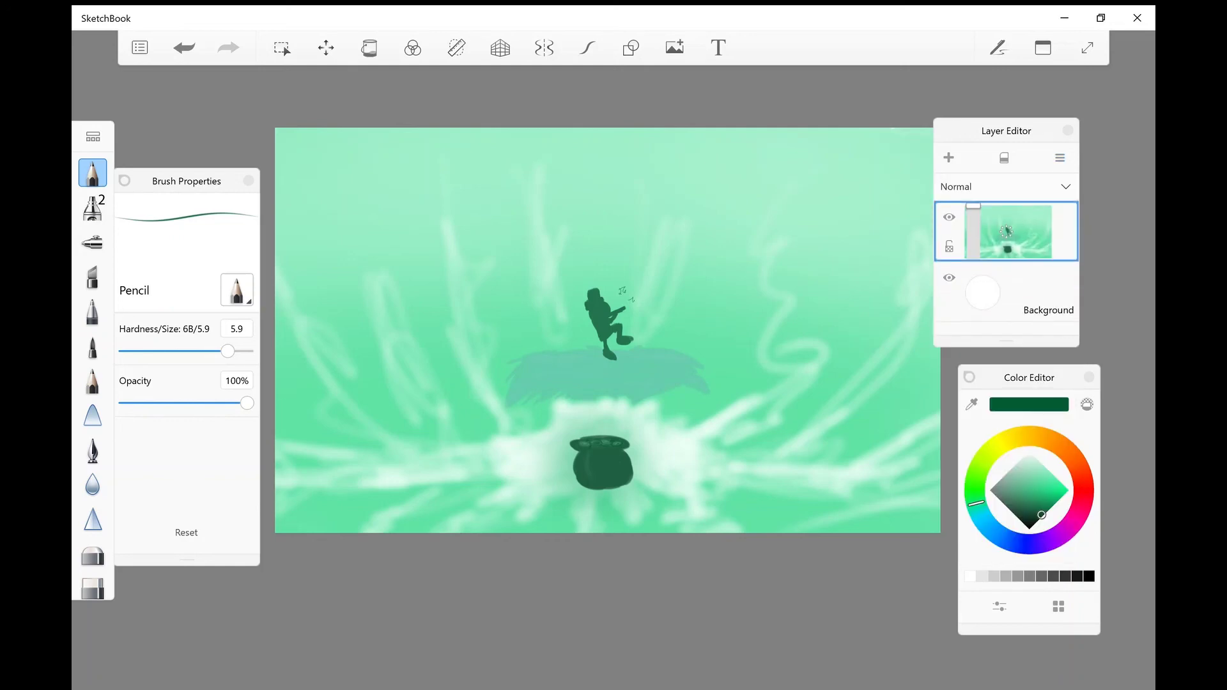
Transform the merged scene layer, enlarging it to a little over 160% with the musician near the canvas's upper edge and the pot near its lower edge.
{"action": "left_click", "coordinate": [325, 47]}
{"action": "scroll", "coordinate": [642, 459], "scroll_direction": "up", "scroll_amount": 6}
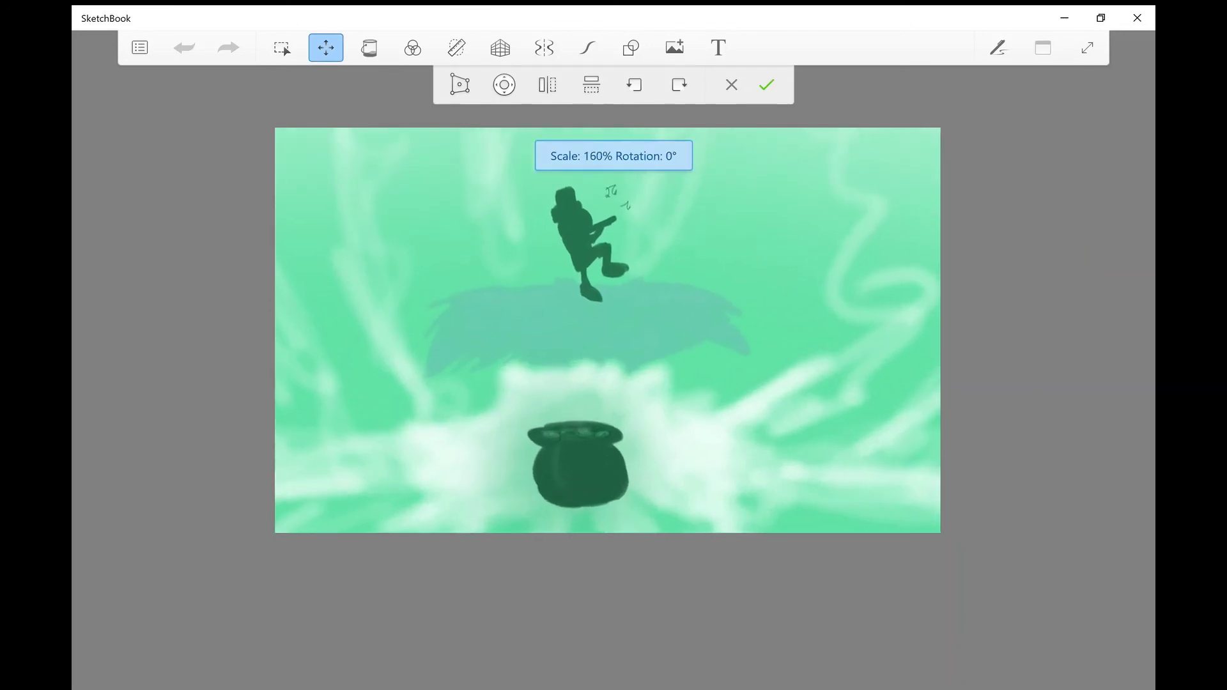
{"action": "scroll", "coordinate": [595, 384], "scroll_direction": "up", "scroll_amount": 3}
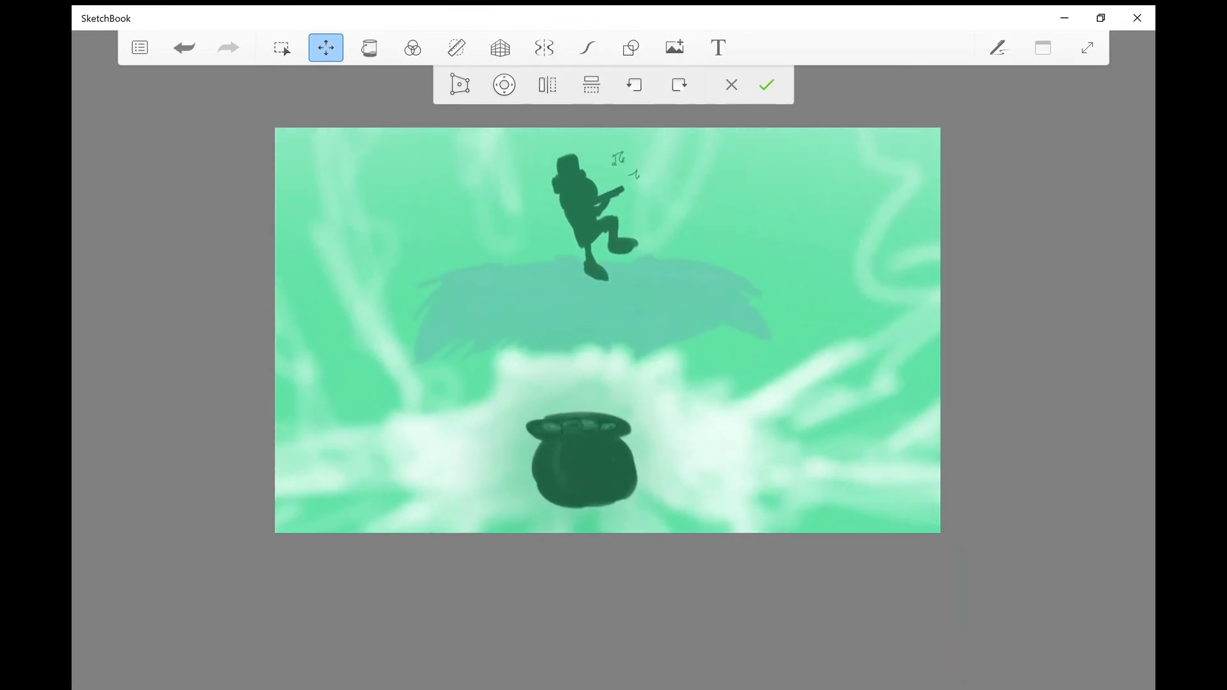
{"action": "left_click", "coordinate": [766, 85]}
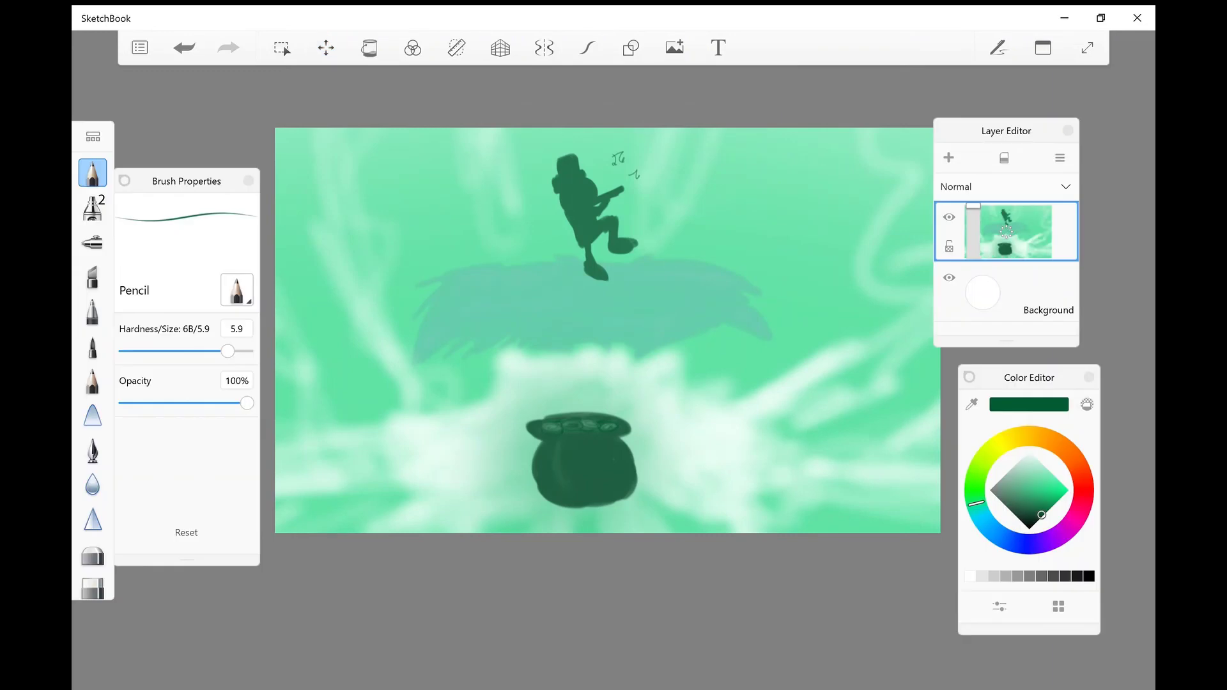
Add the text "BM" in black script lettering, shrunk to a tiny signature on the pot's lower right side.
{"action": "left_click", "coordinate": [718, 47]}
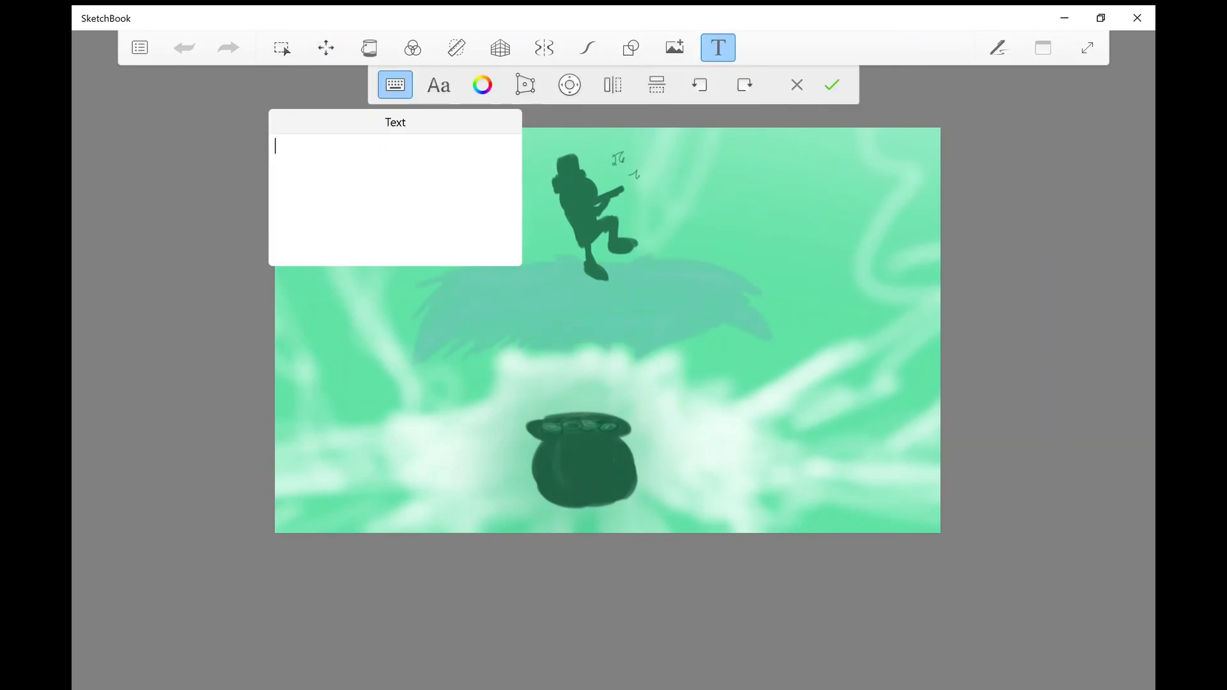
{"action": "left_click", "coordinate": [438, 85]}
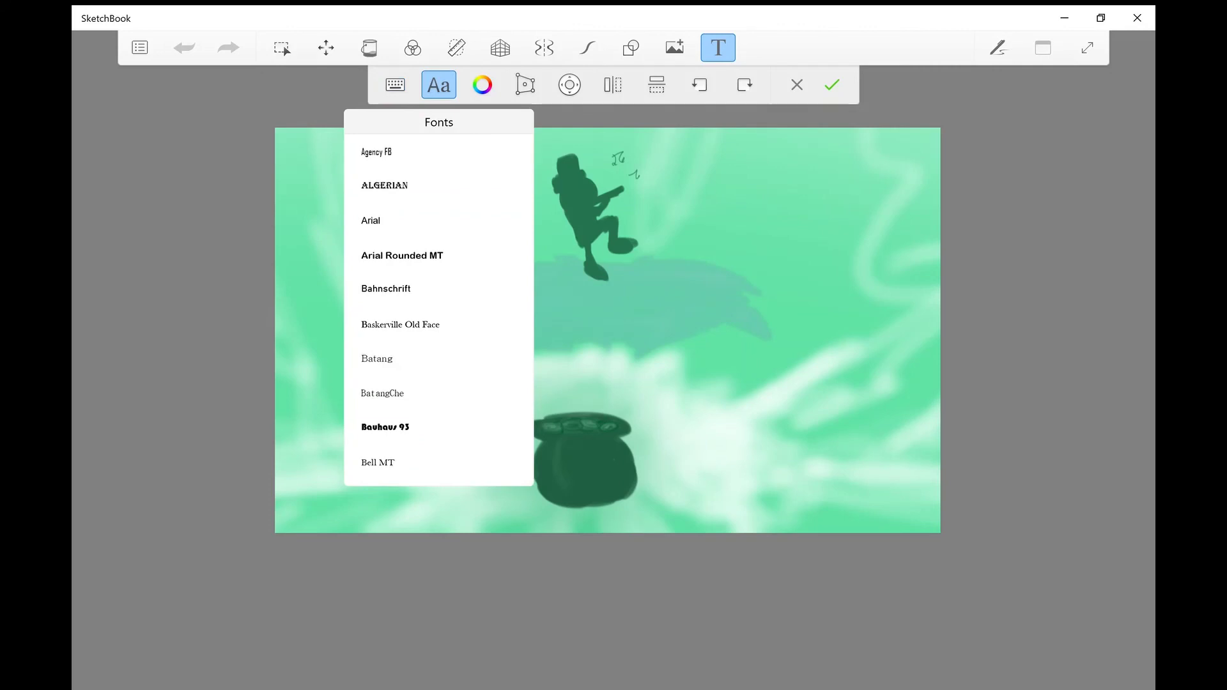
{"action": "left_click", "coordinate": [395, 84]}
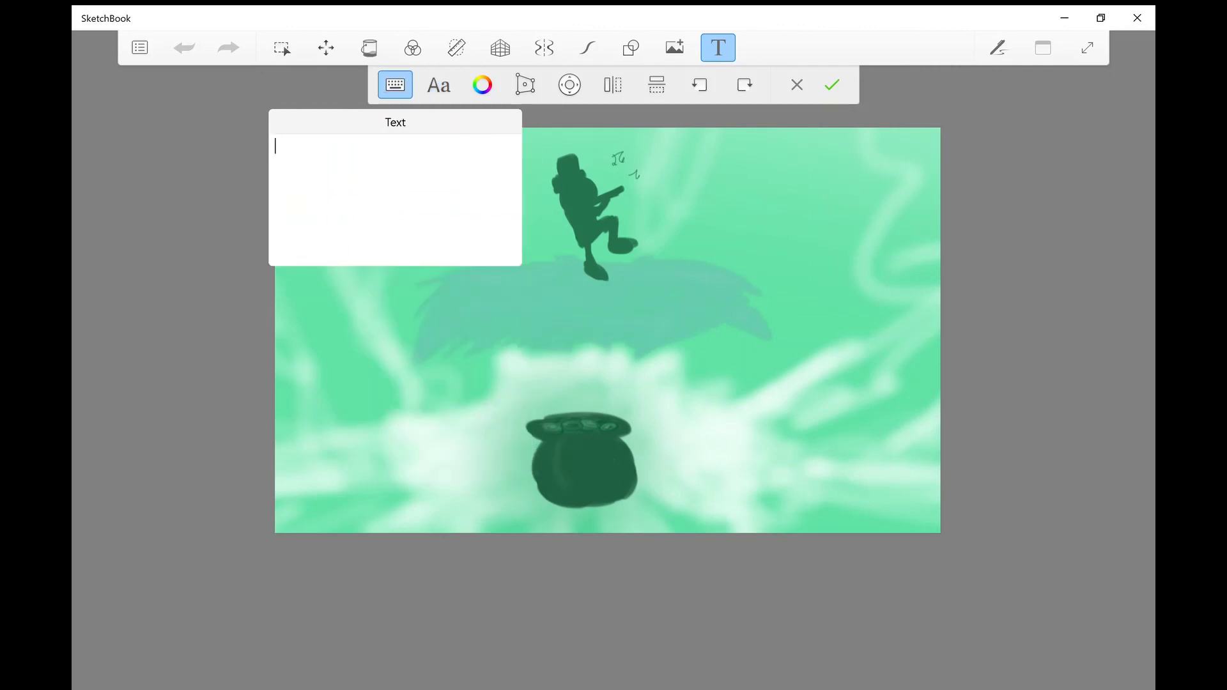
{"action": "type", "text": "BM"}
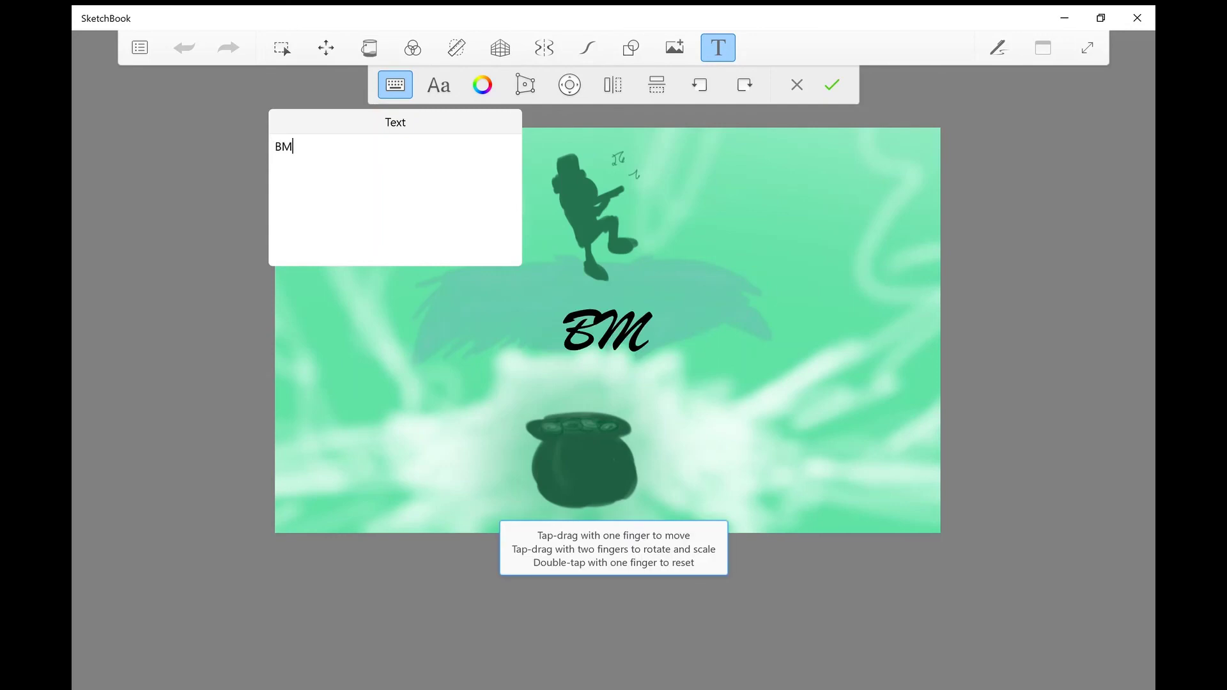
{"action": "left_click_drag", "start_coordinate": [608, 330], "coordinate": [619, 494]}
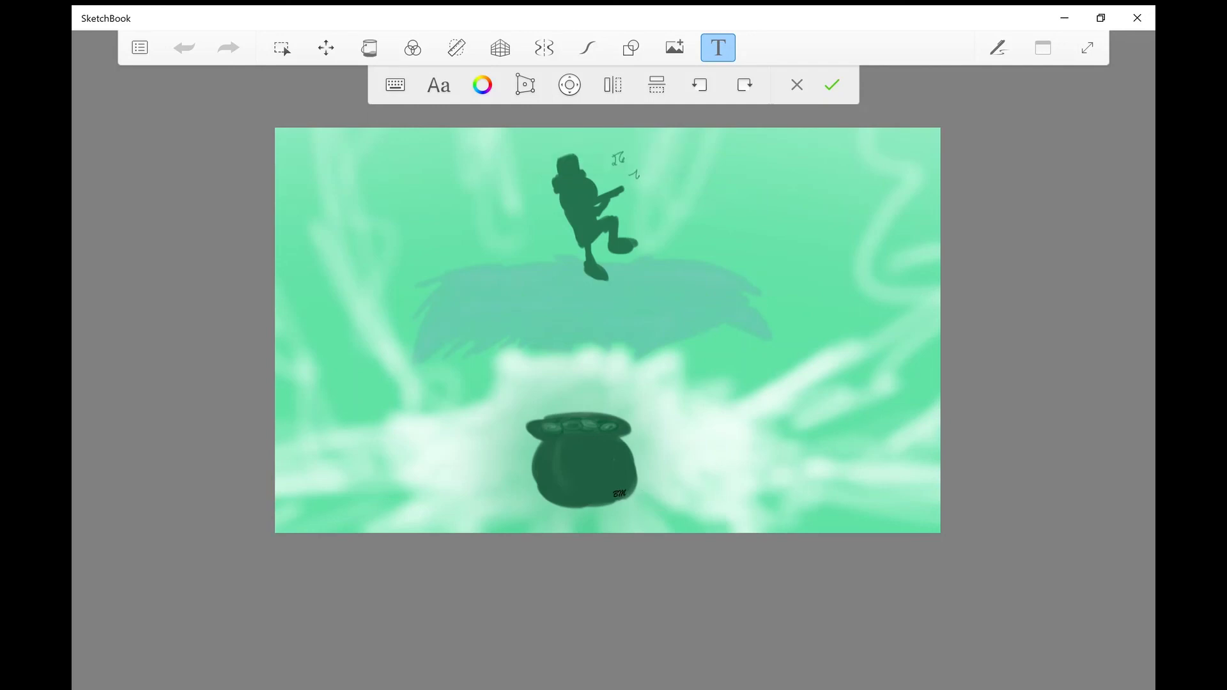
{"action": "left_click", "coordinate": [832, 85]}
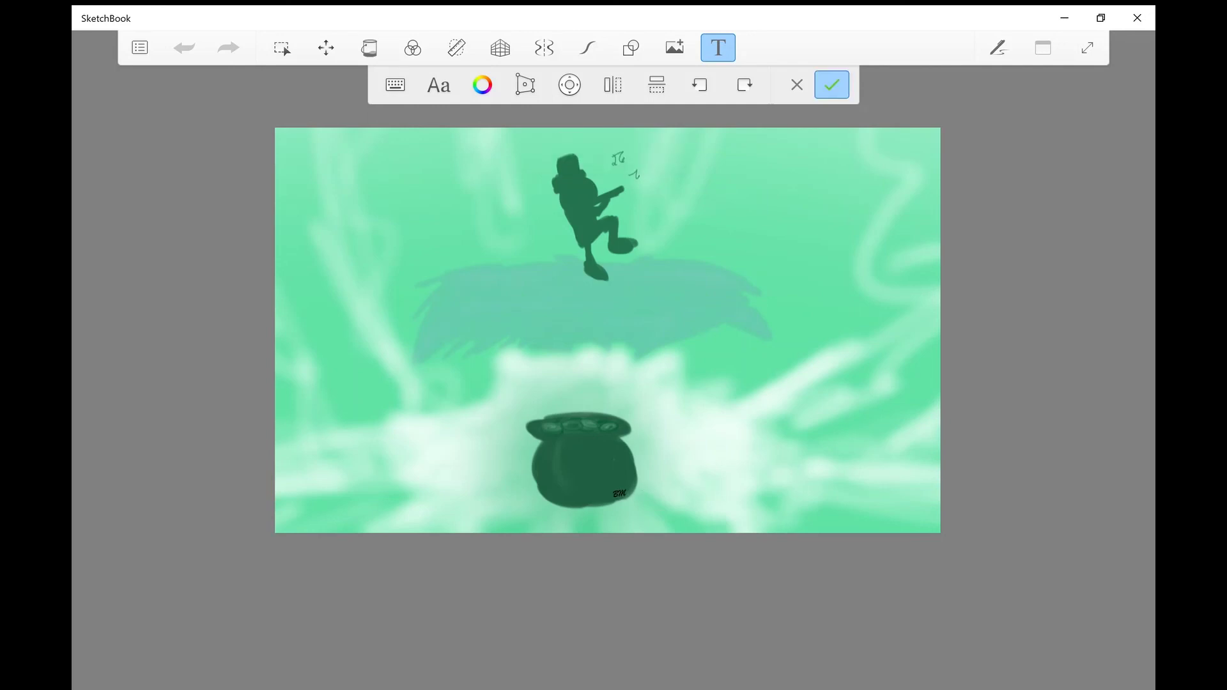
Hide the Layer Editor, Color Editor, Brush Properties and remaining interface to view the finished artwork at about 99% zoom.
{"action": "left_click", "coordinate": [1067, 130]}
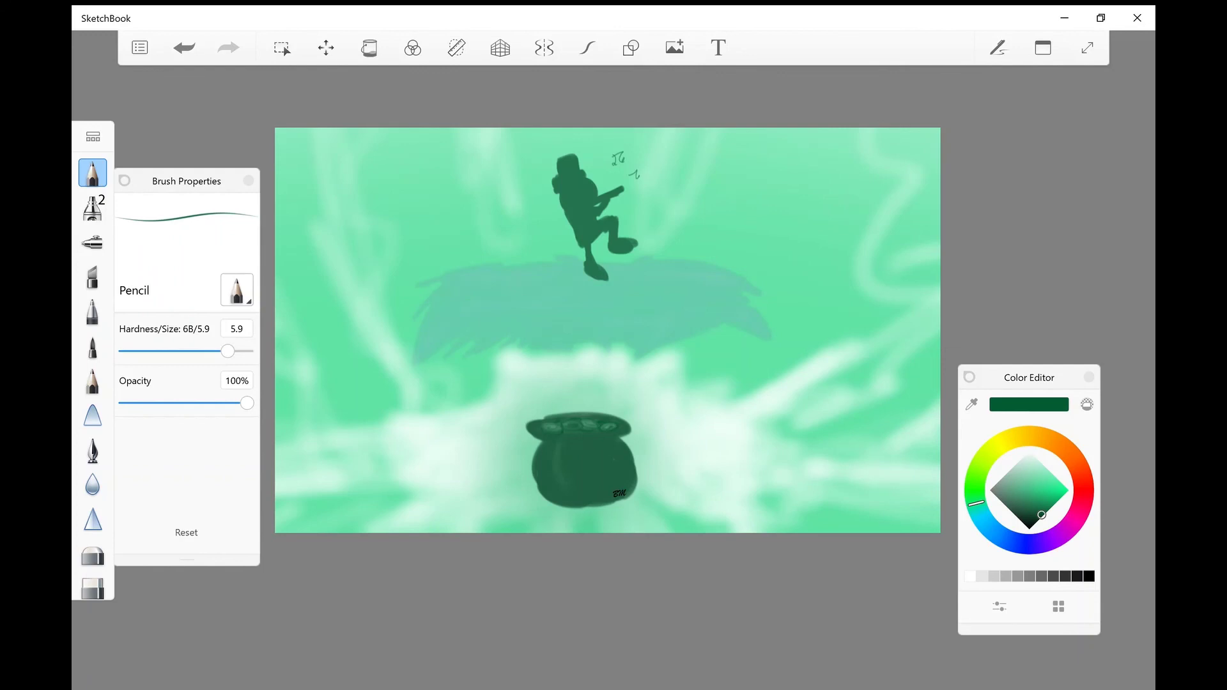
{"action": "left_click", "coordinate": [1088, 377]}
{"action": "left_click", "coordinate": [249, 181]}
{"action": "left_click", "coordinate": [325, 48]}
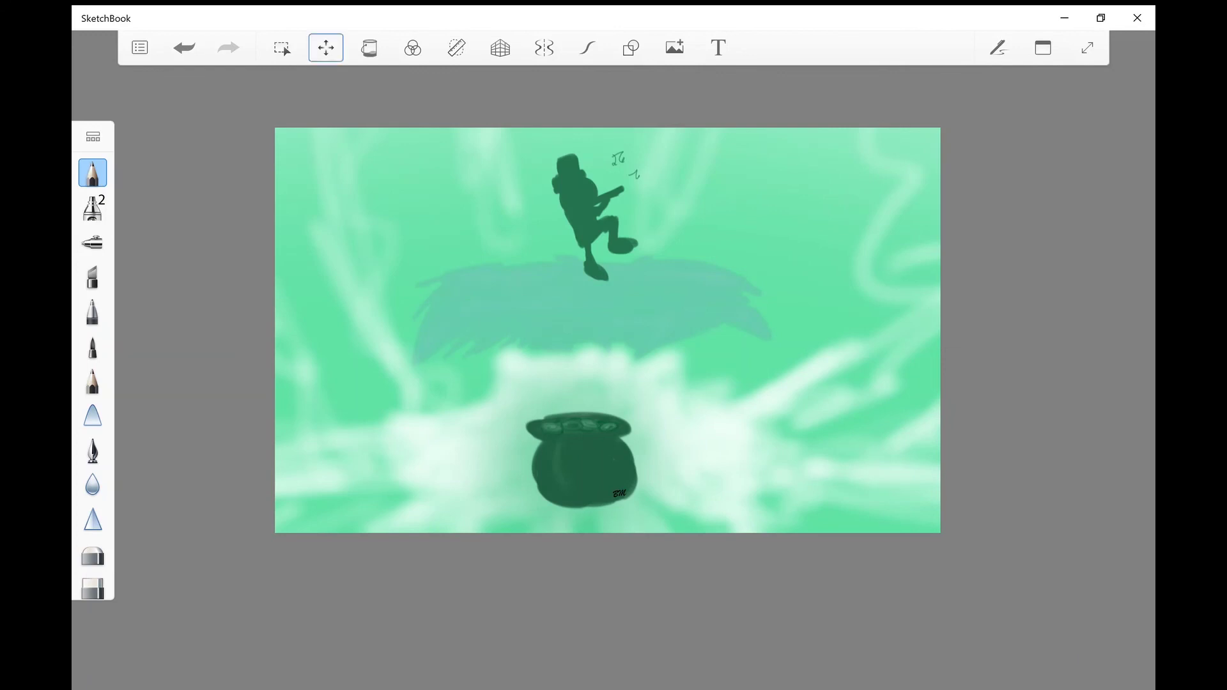
{"action": "key", "text": "Escape"}
{"action": "scroll", "coordinate": [565, 222], "scroll_direction": "up", "scroll_amount": 3}
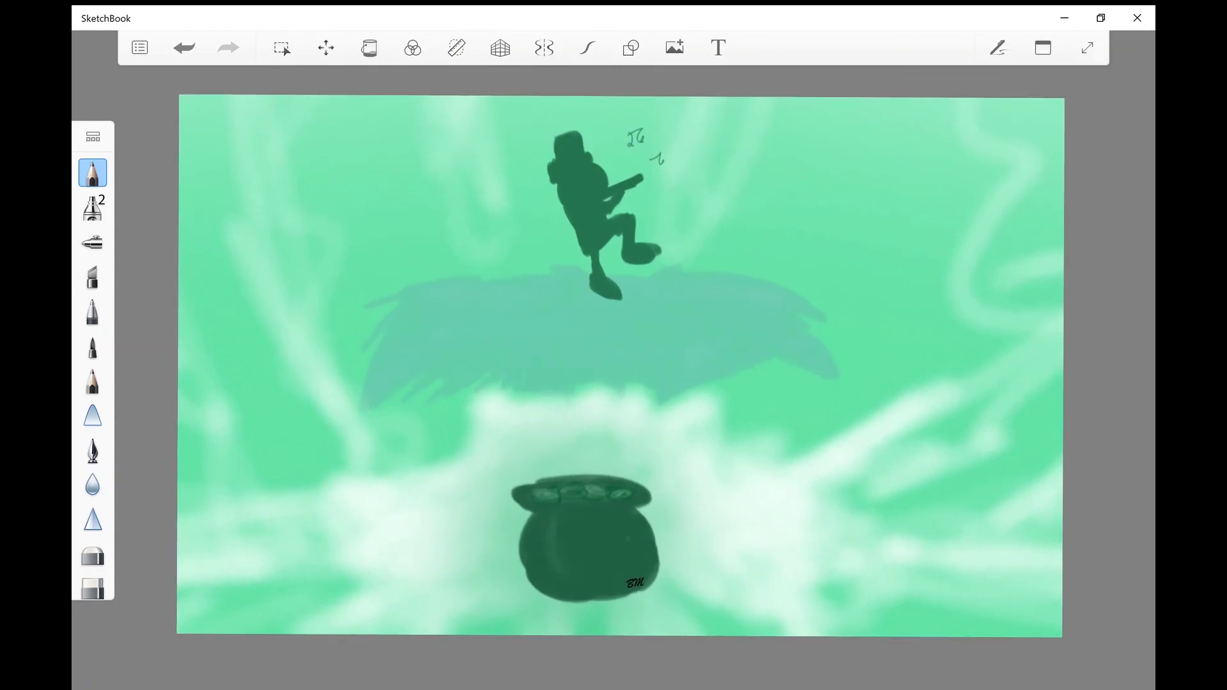
{"action": "key", "text": "Tab"}
{"action": "scroll", "coordinate": [687, 412], "scroll_direction": "up", "scroll_amount": 3}
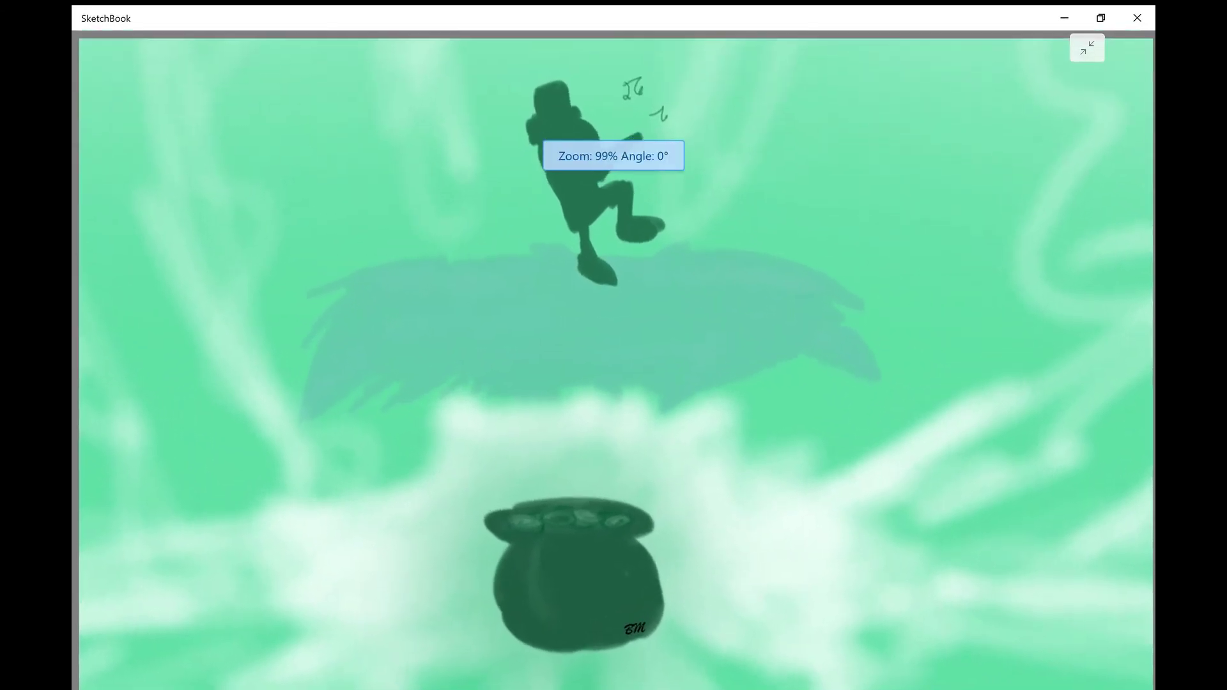